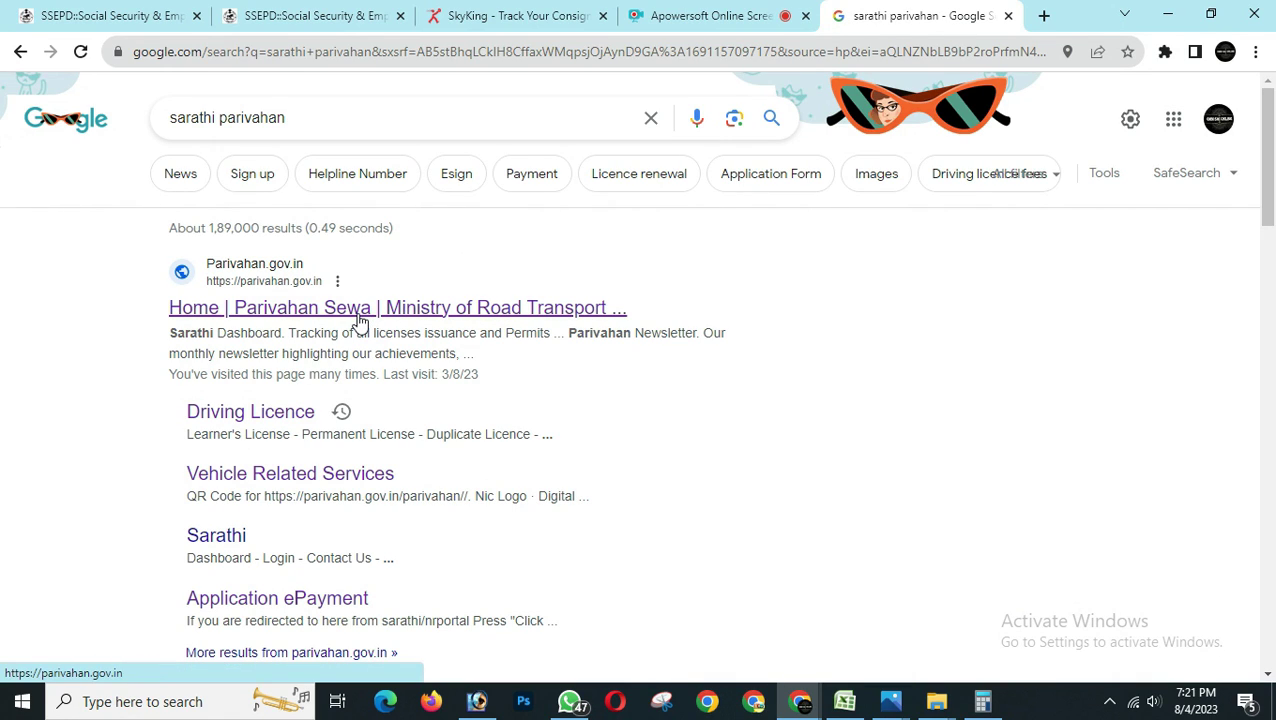
Open Parivahan Sewa's Vehicle Related Services and choose Odisha as the state
click(362, 316)
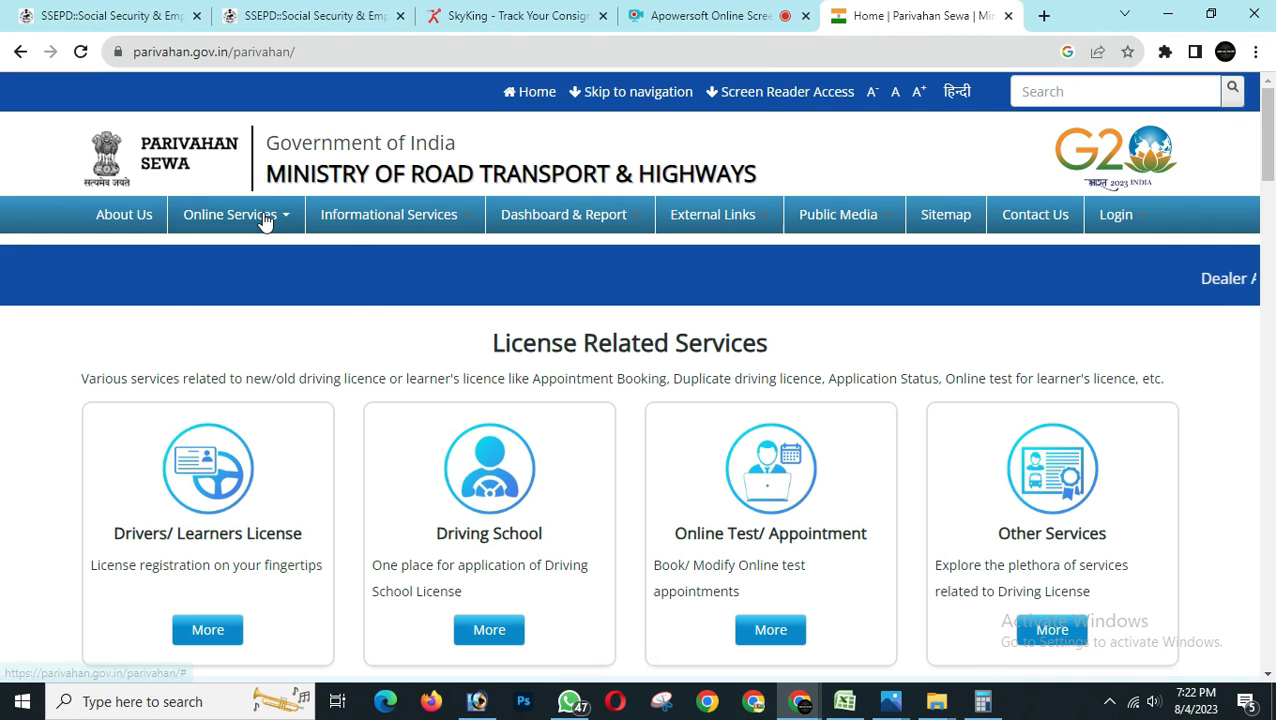
mouse_move(264, 231)
click(264, 254)
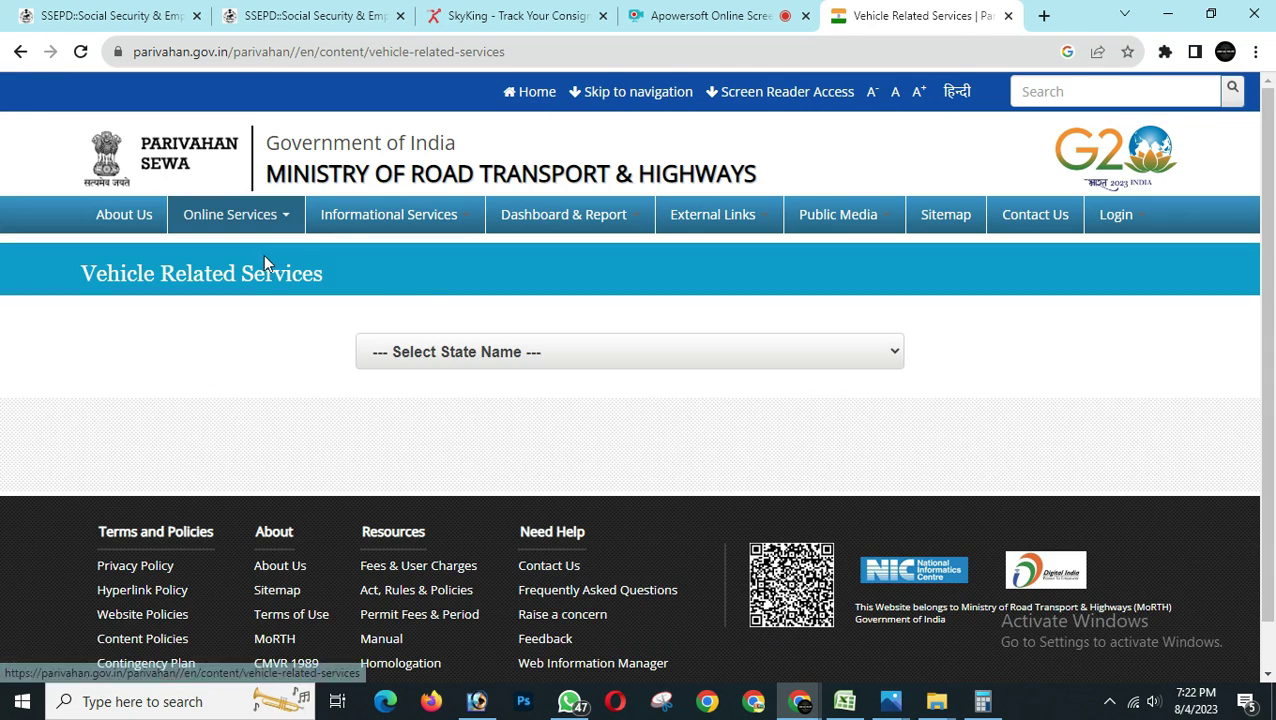
click(455, 368)
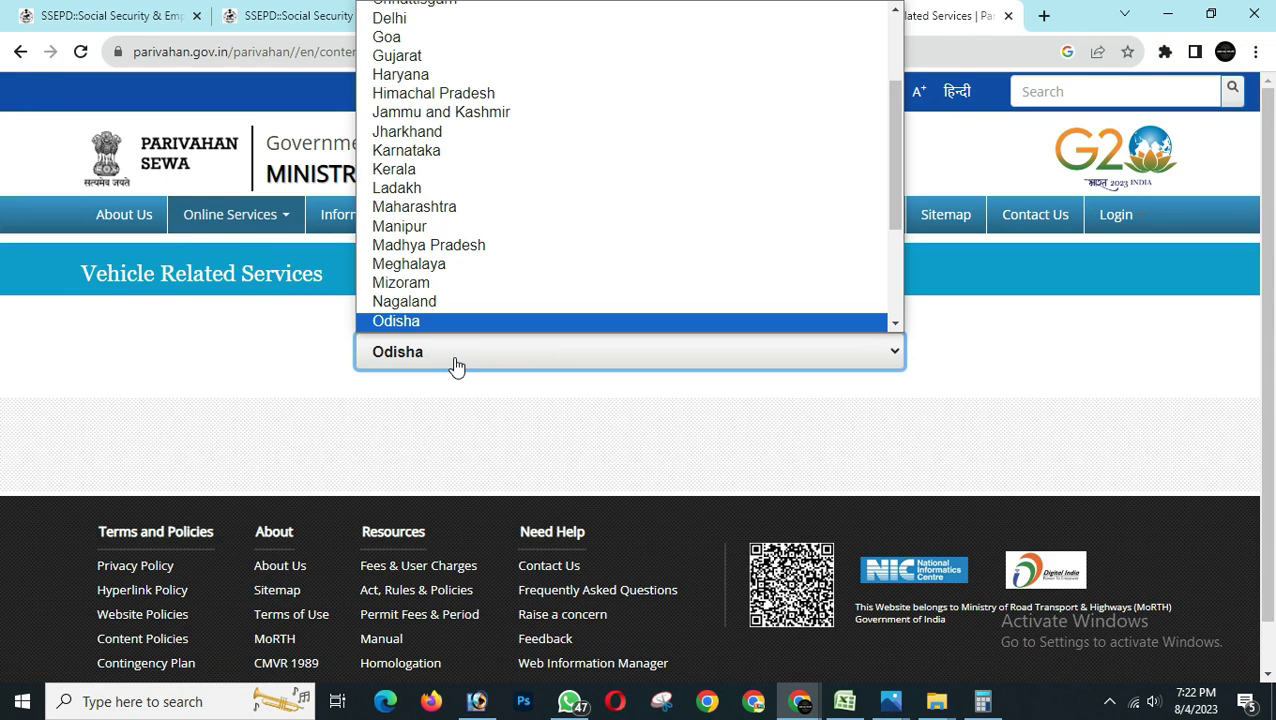
click(416, 305)
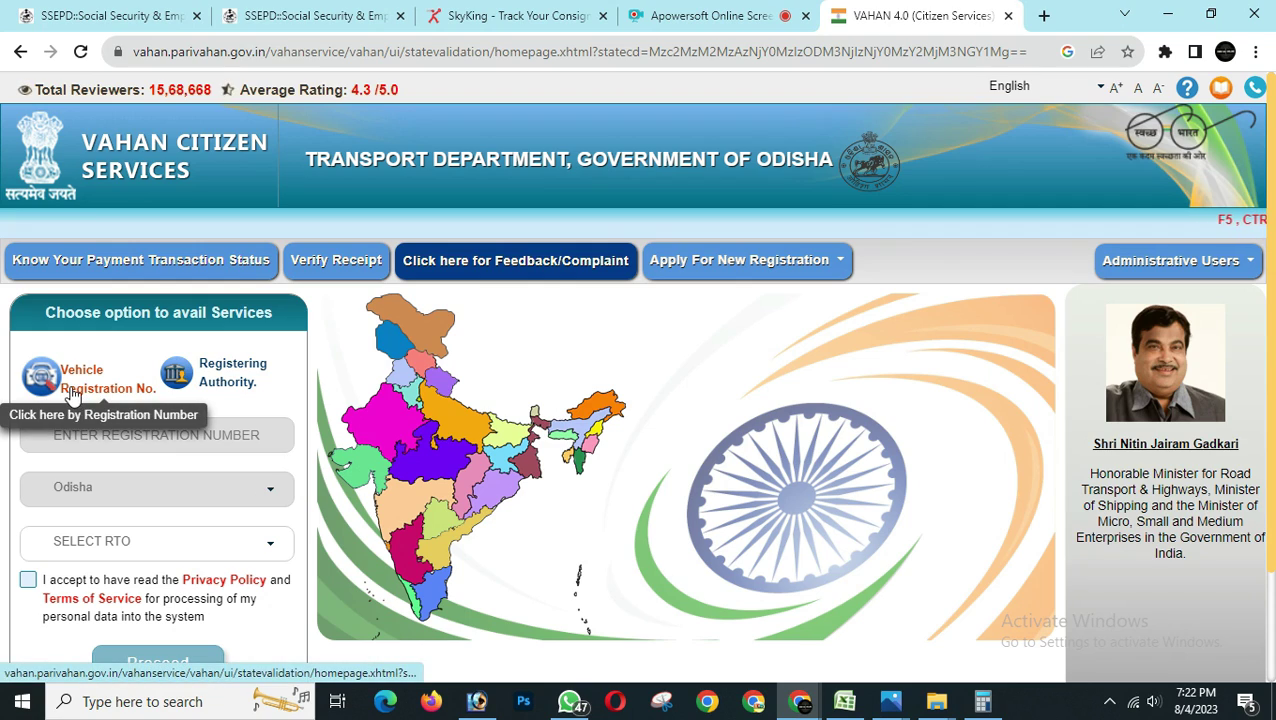
Enter registration number OD02AB1234, accept the terms, and open the change-of-address/duplicate RC application
click(117, 420)
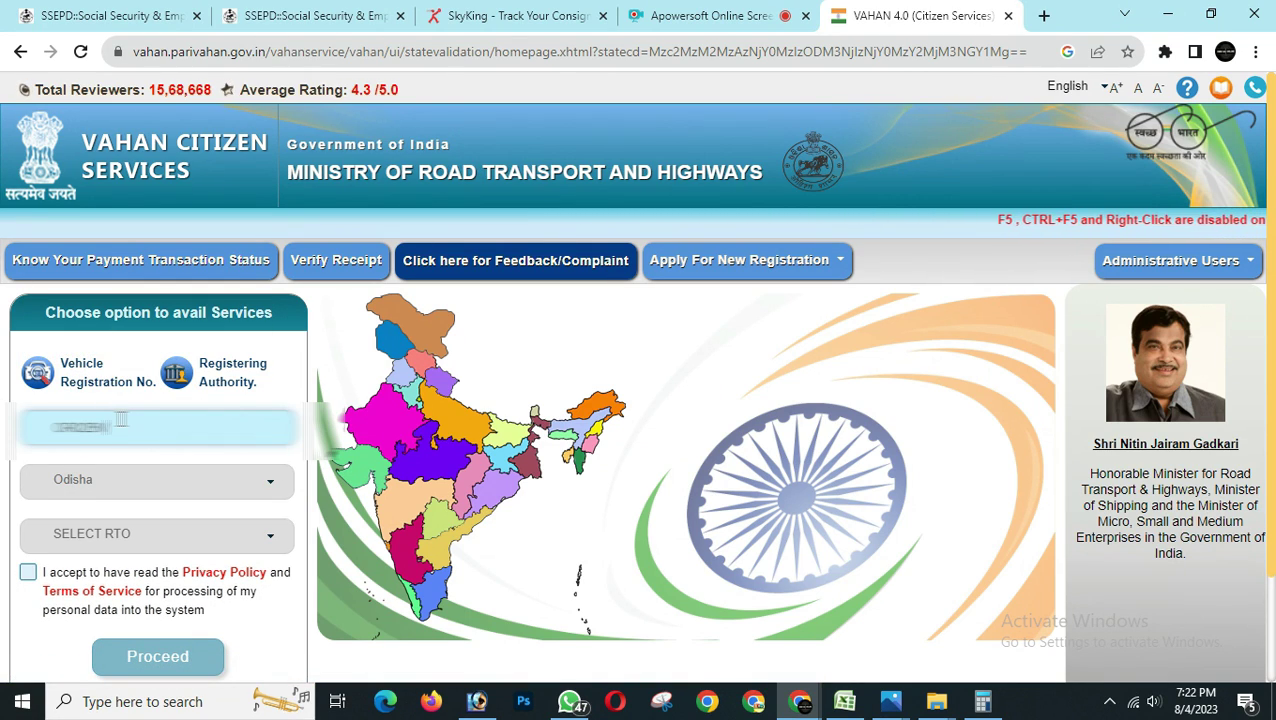
text(OD02AB)
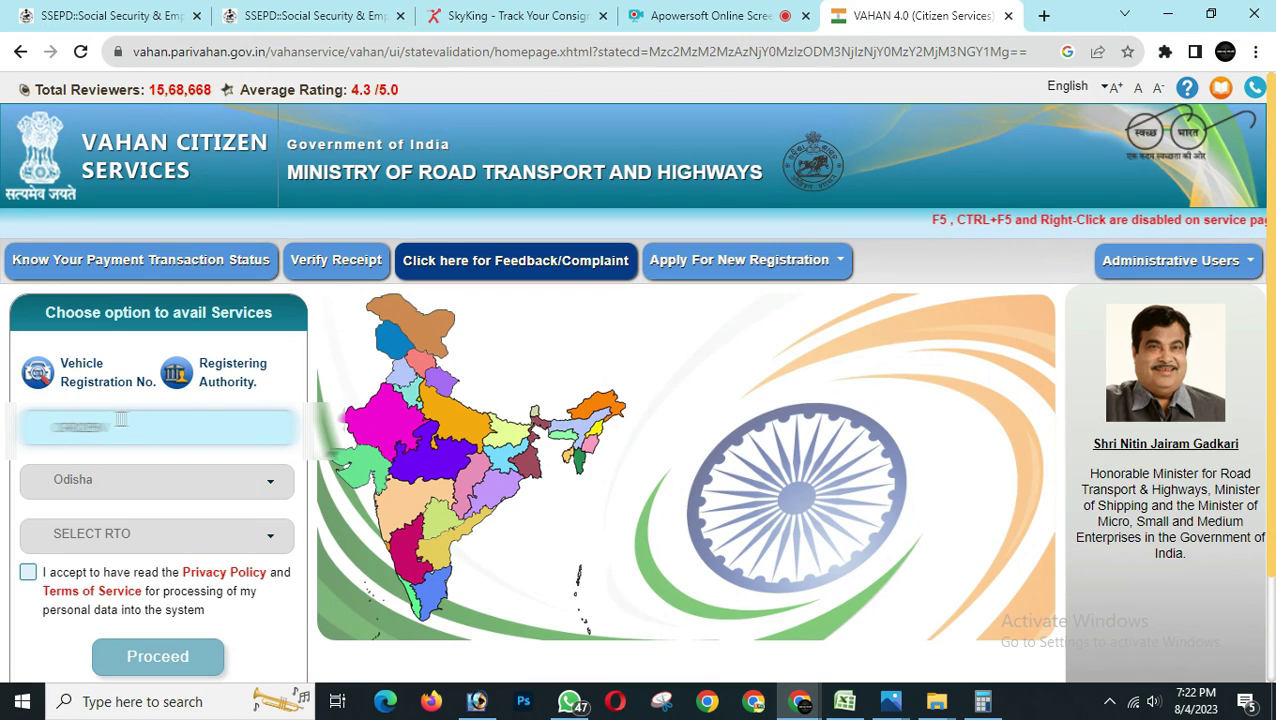
text(1234)
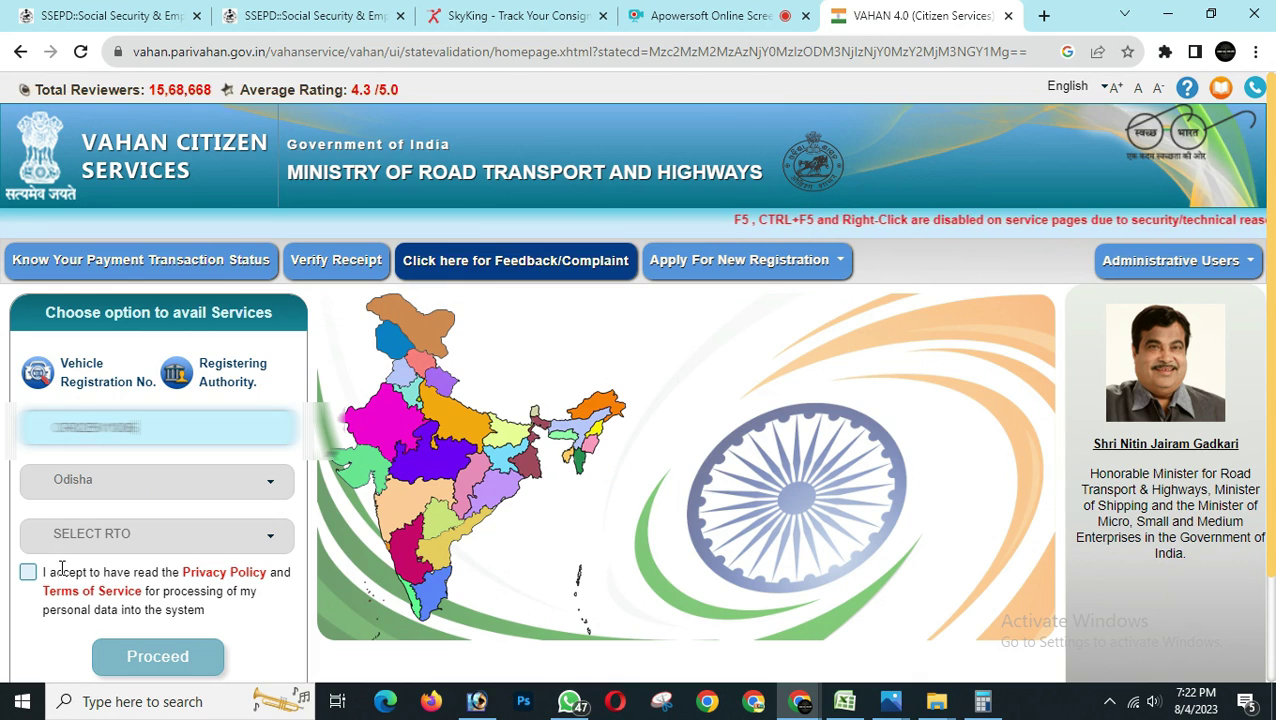
click(28, 572)
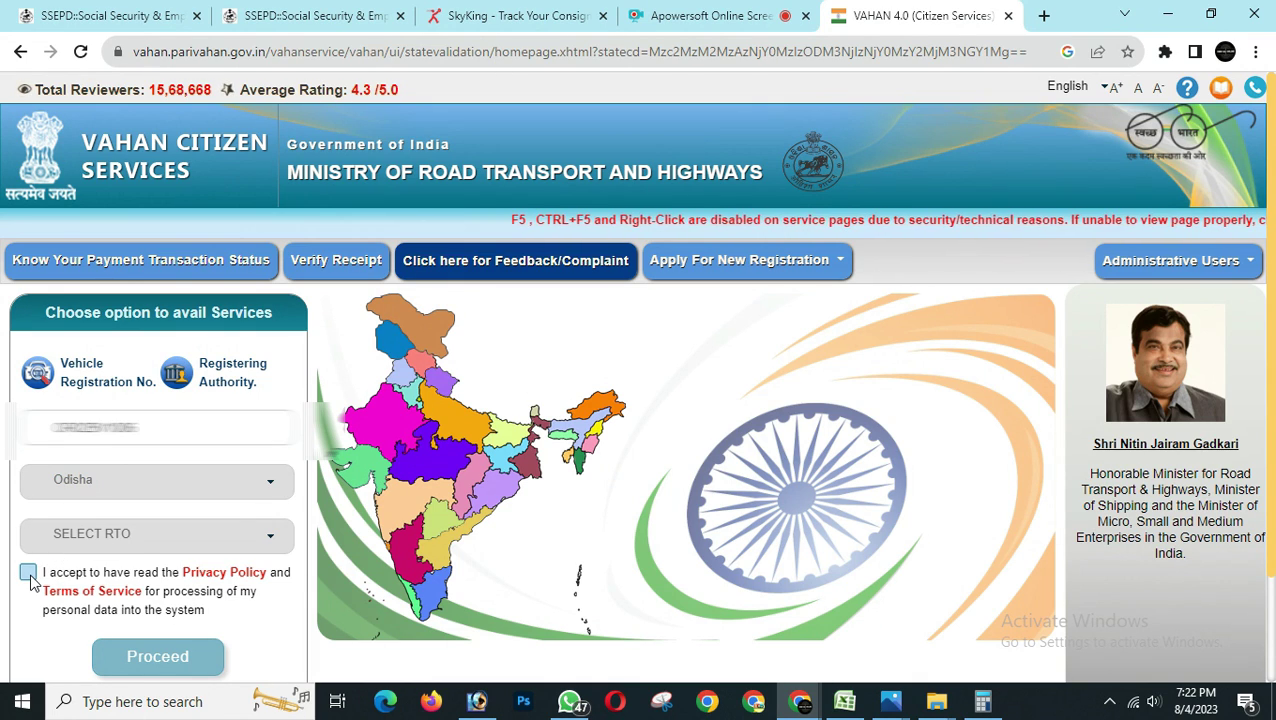
click(152, 656)
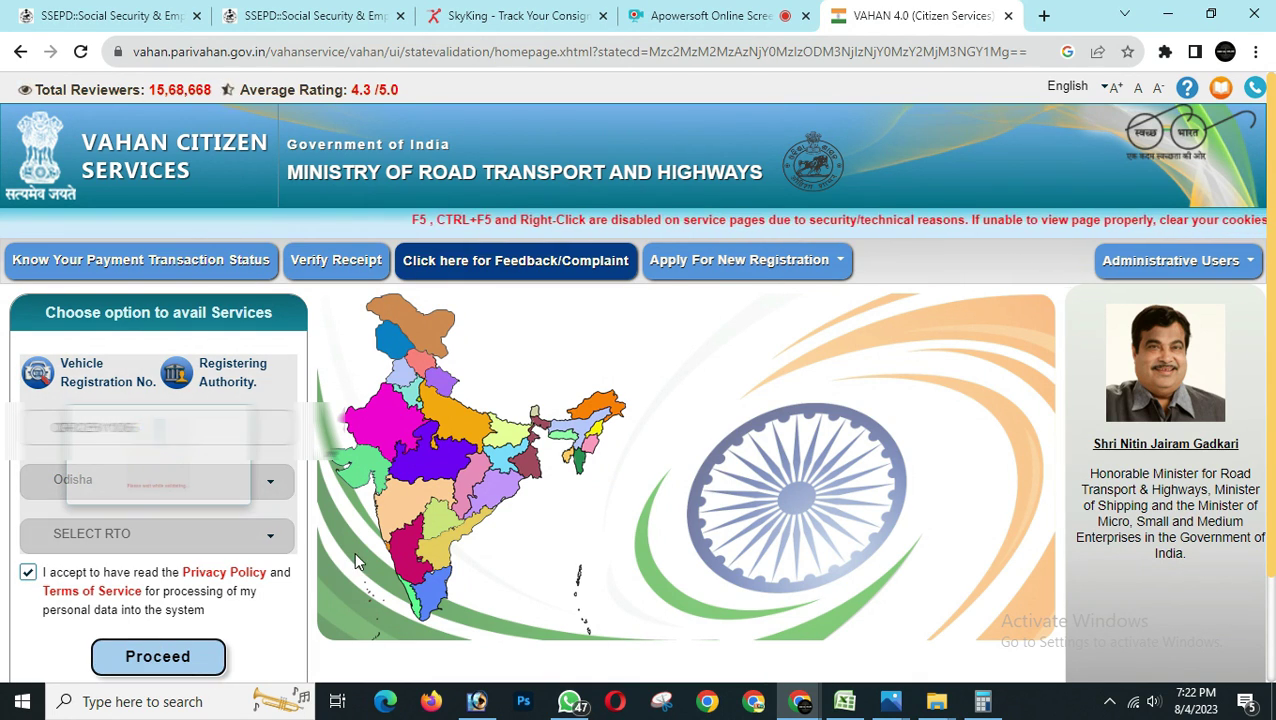
scroll(684, 452, down, 2)
scroll(700, 420, up, 2)
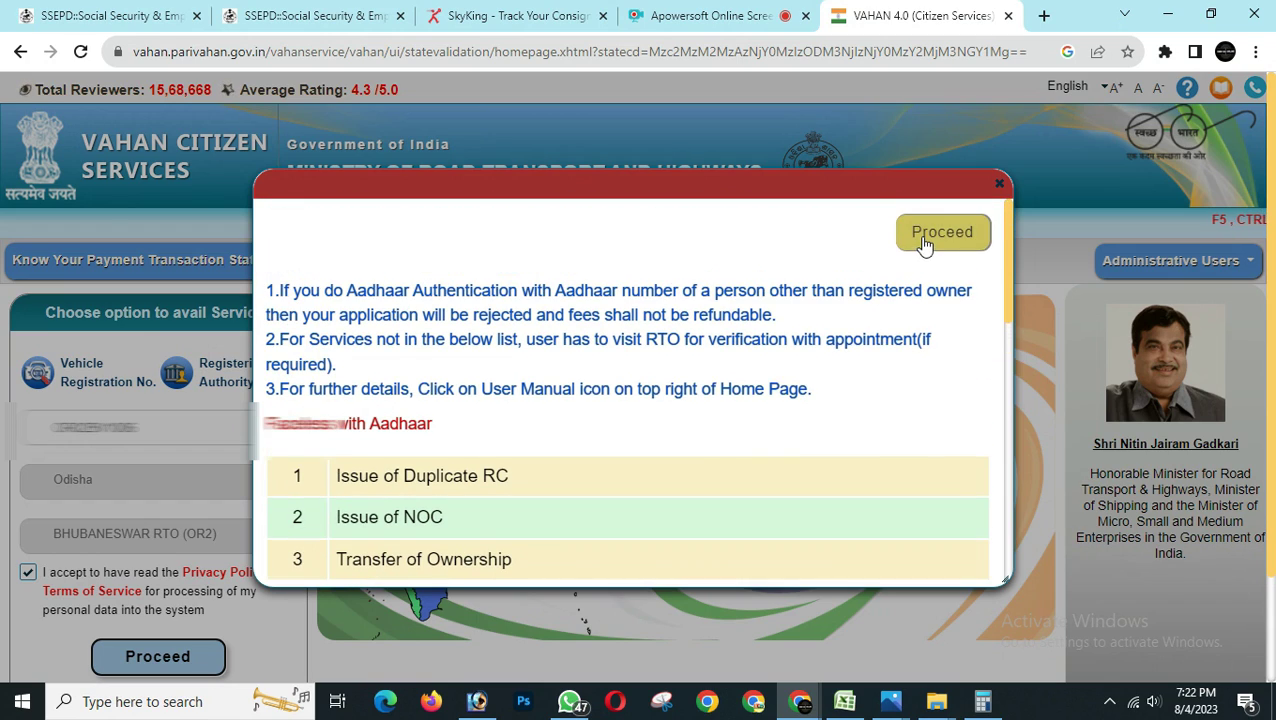
click(942, 232)
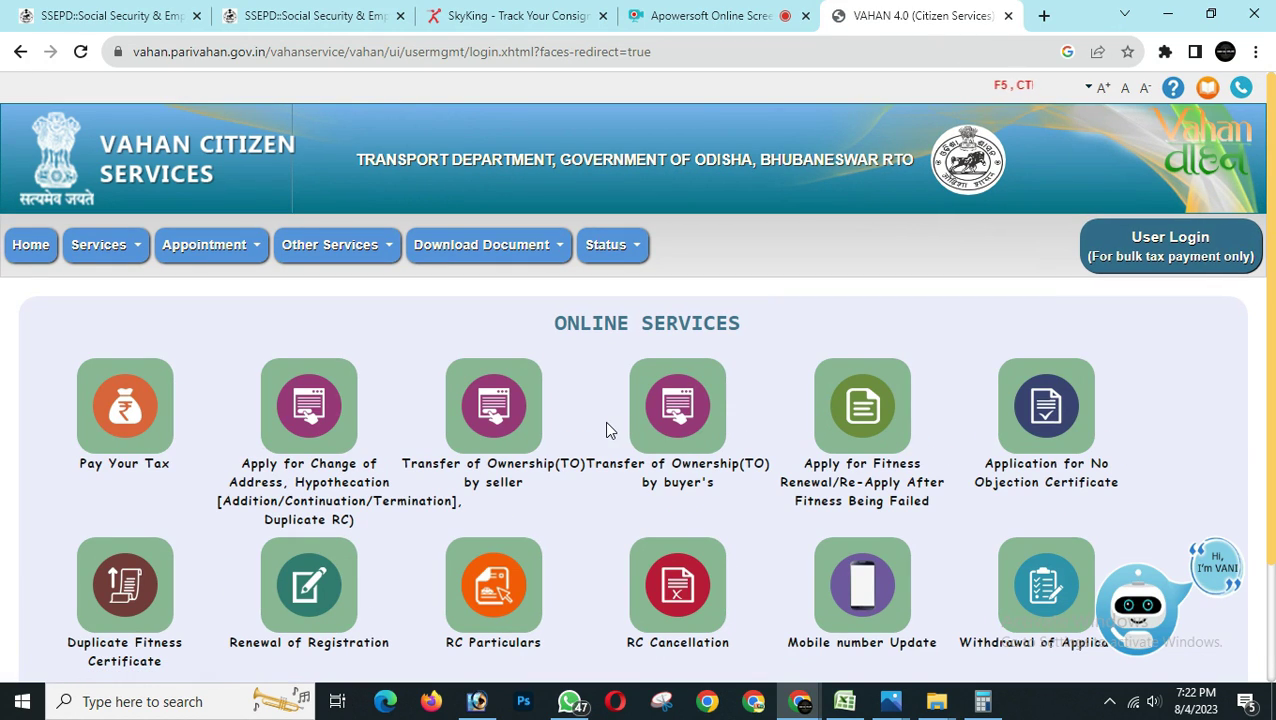
click(322, 405)
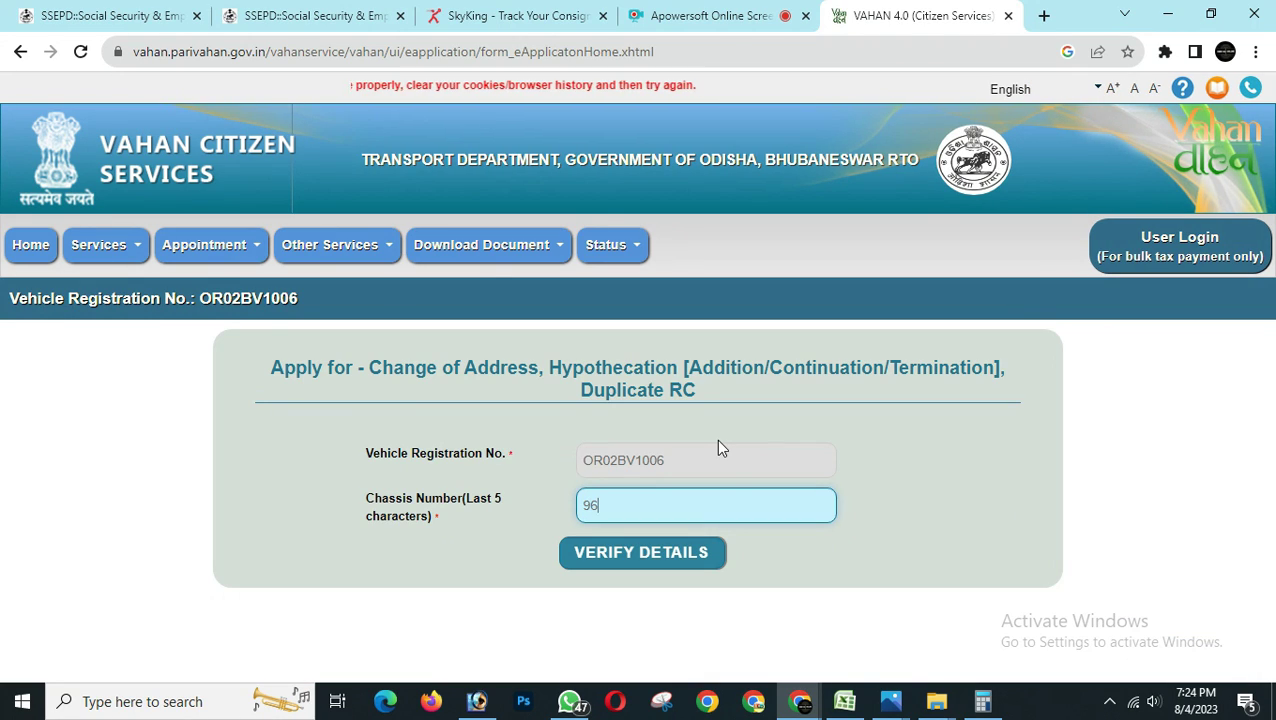
Complete the chassis number with 850, verify the details, and acknowledge the unregistered-mobile alert
text(850)
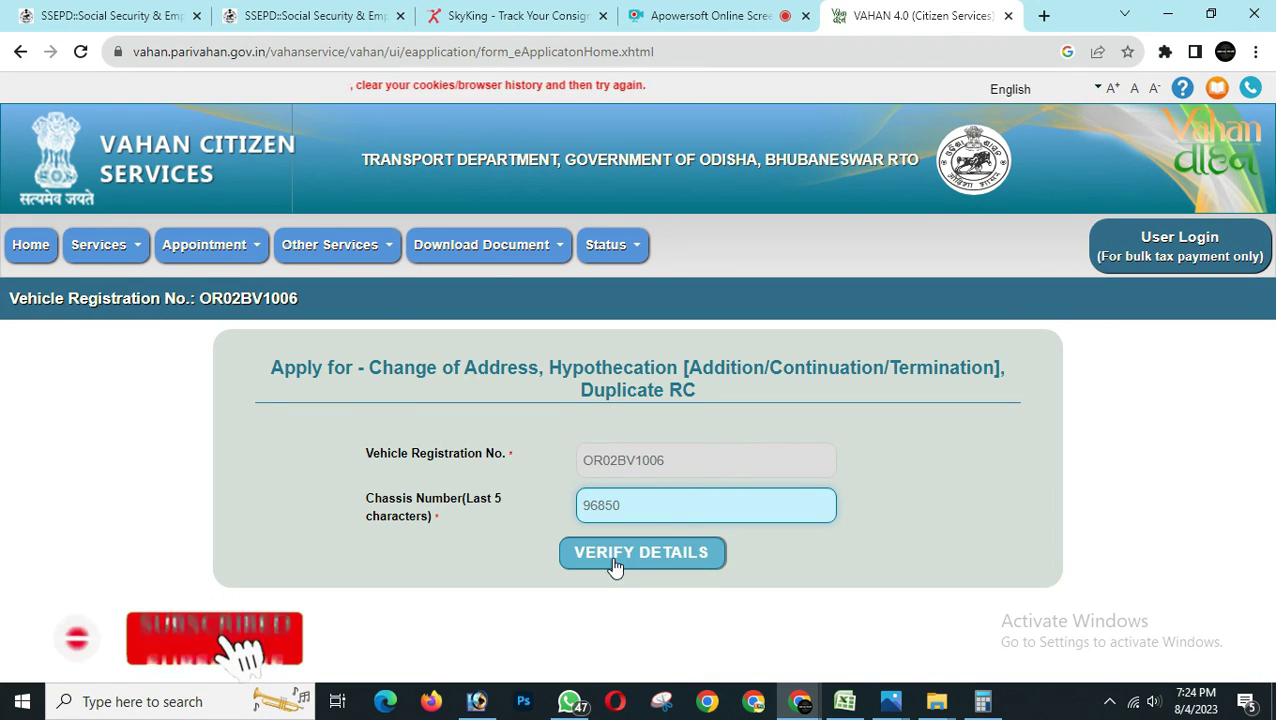
click(614, 562)
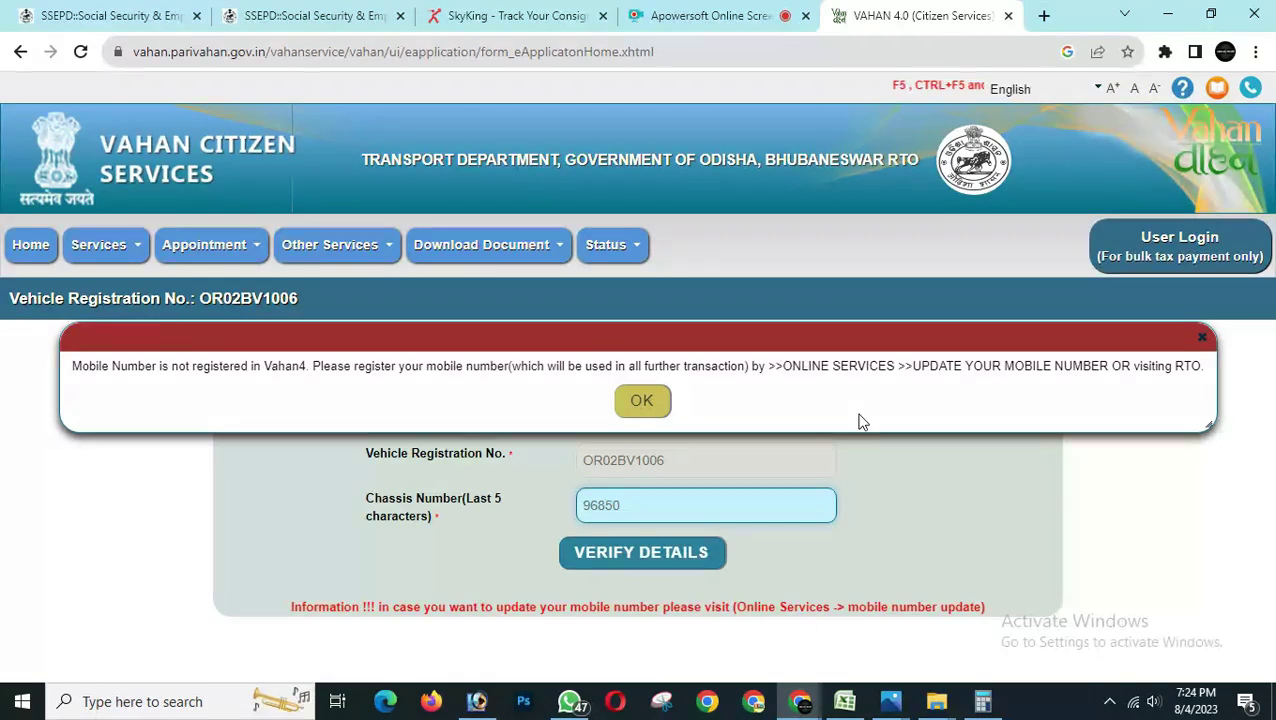
click(645, 414)
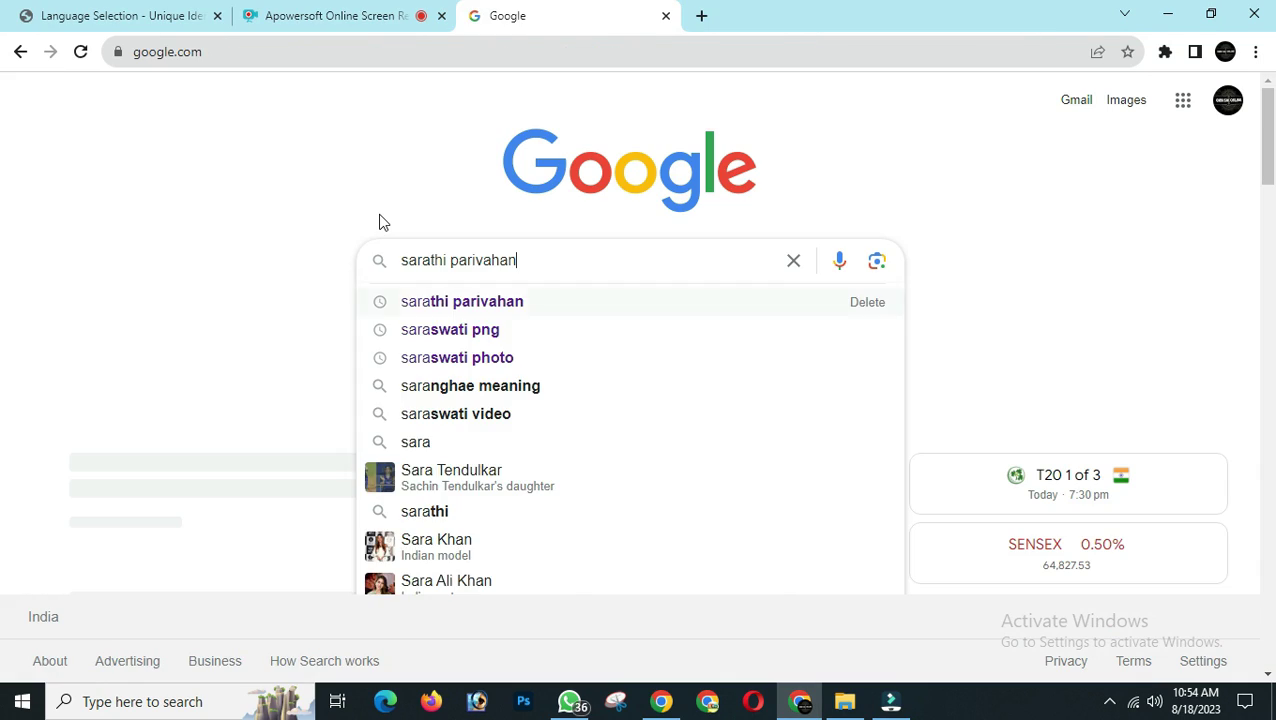
Search 'sarathi parivahan' and reach Odisha's site through Parivahan Sewa's Vehicle Related Services
key(Return)
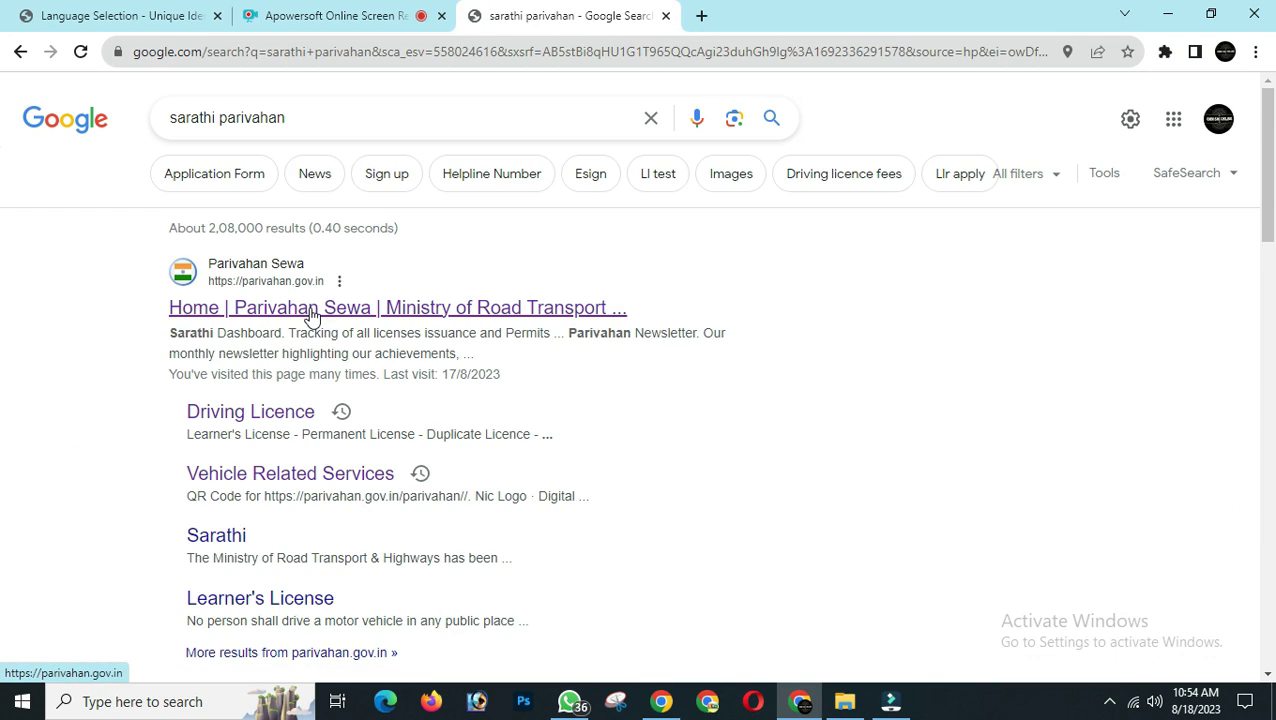
click(312, 316)
mouse_move(237, 229)
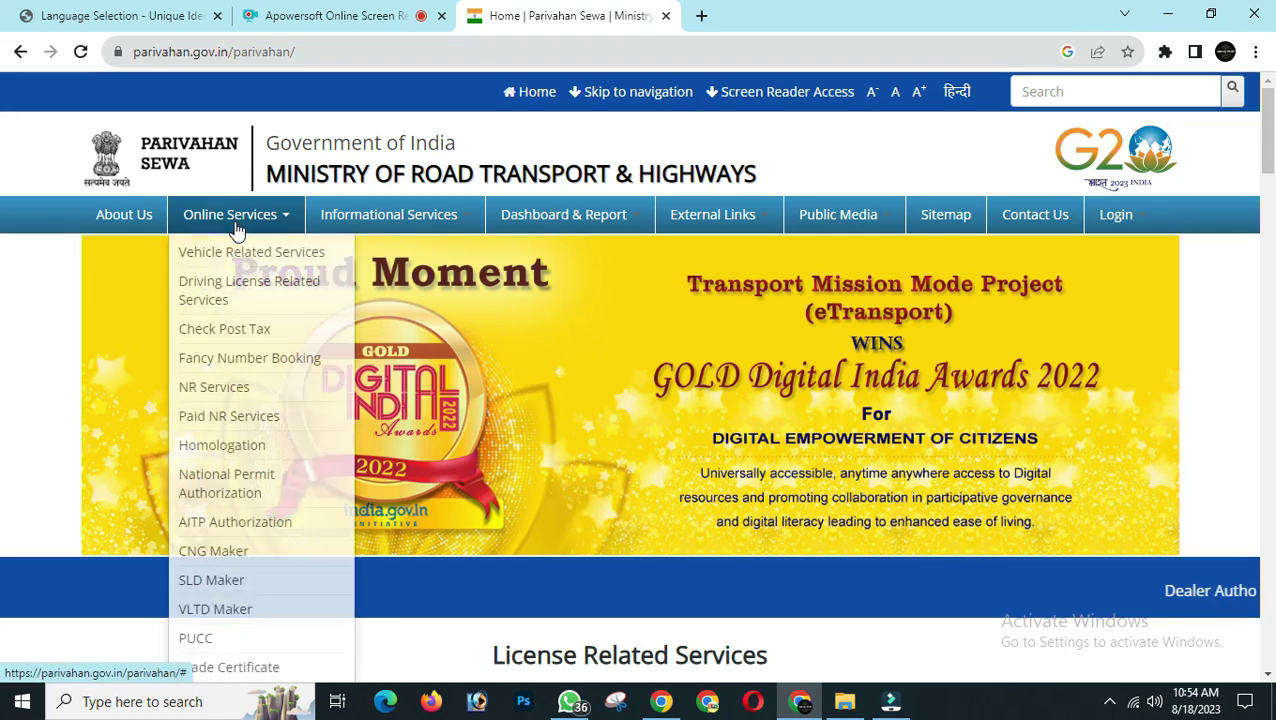
click(242, 256)
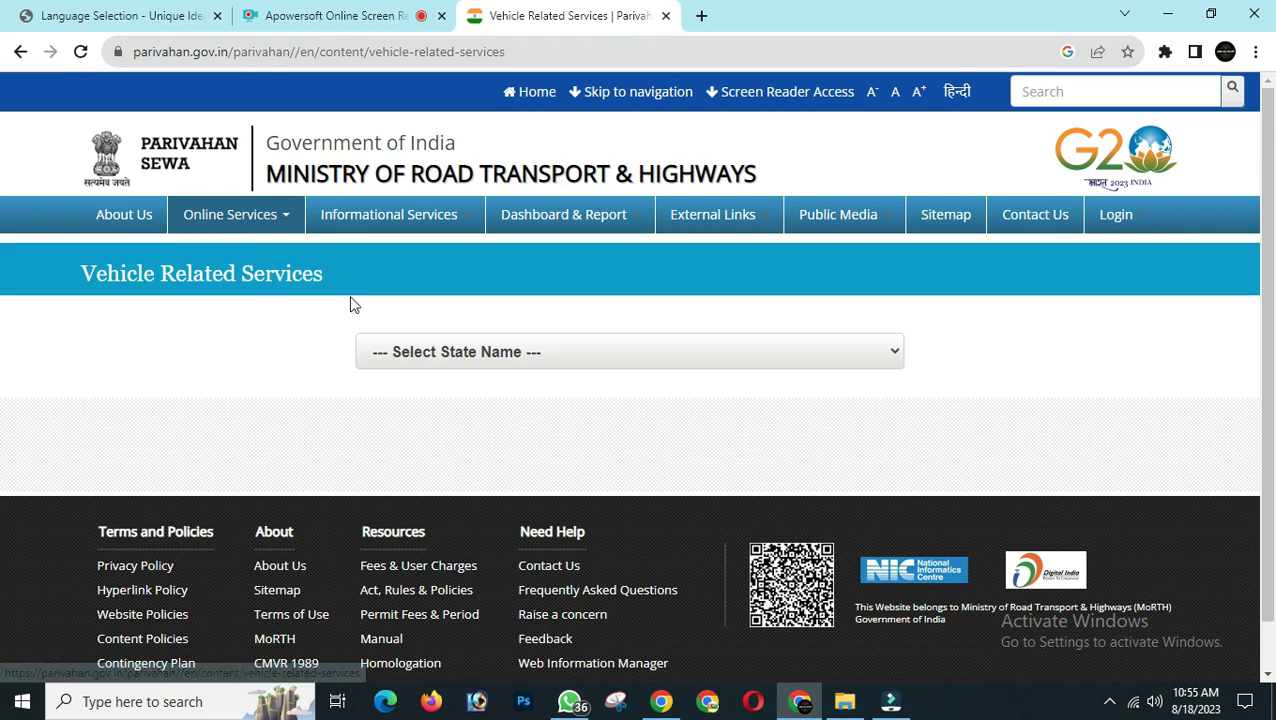
click(678, 360)
key(o)
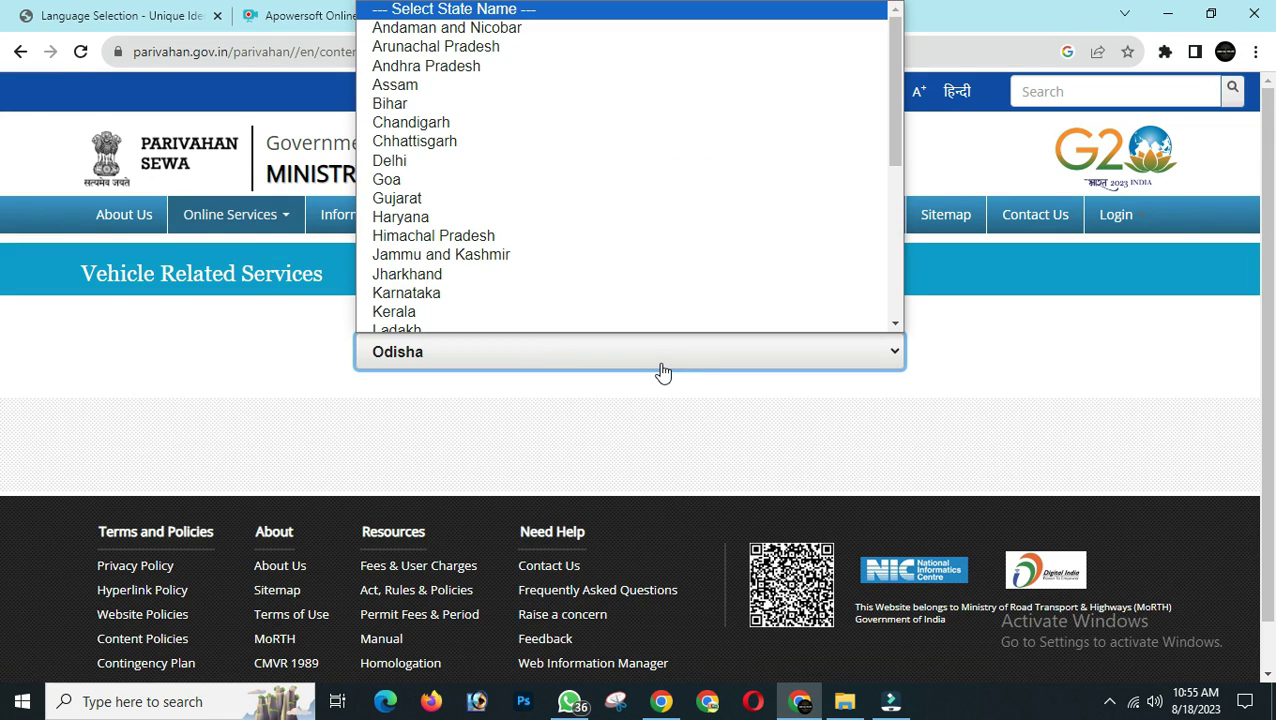
click(435, 321)
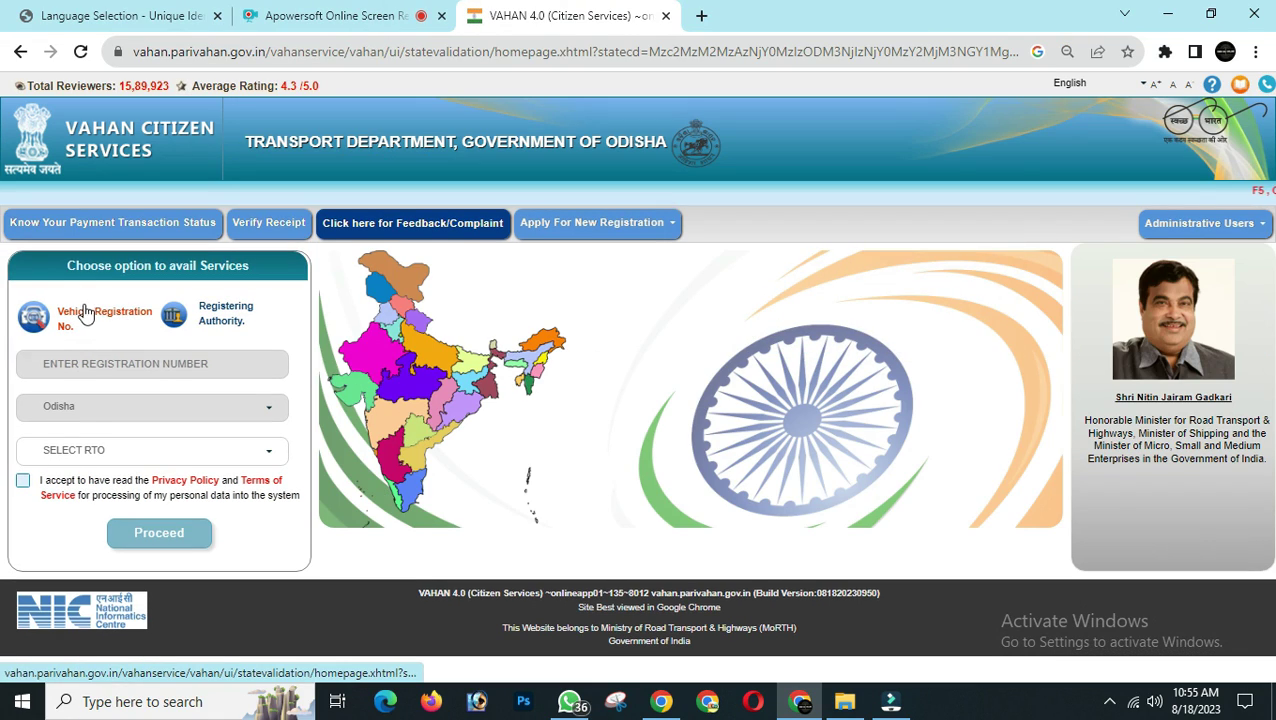
Look up services by registration number OD02AB1234, accept the terms, and pass the Aadhaar notice
click(82, 310)
click(104, 356)
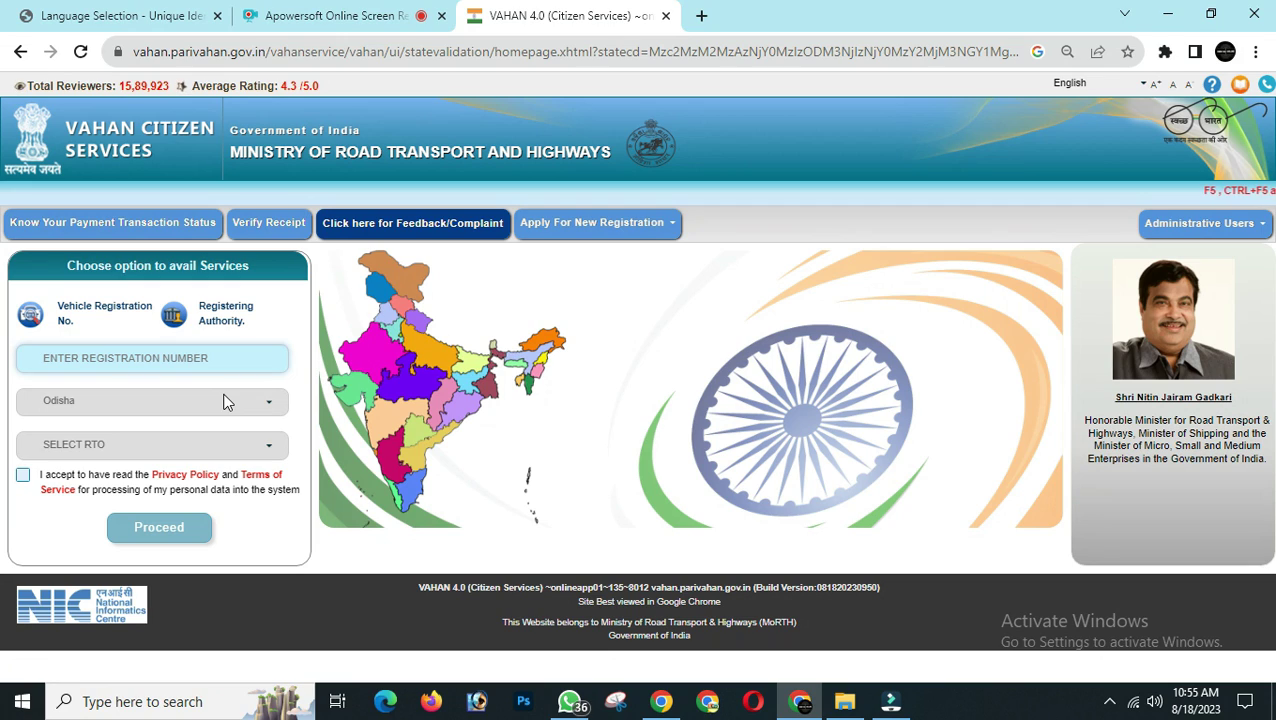
text(OD0)
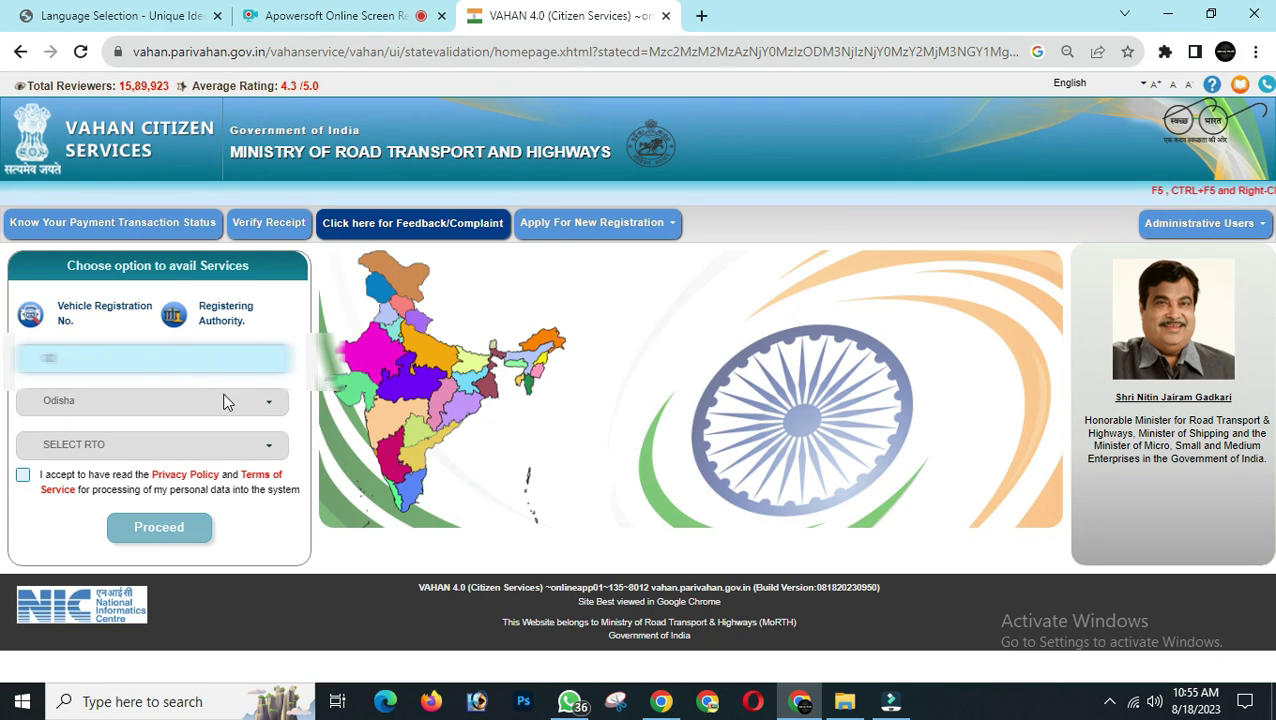
text(2AB12)
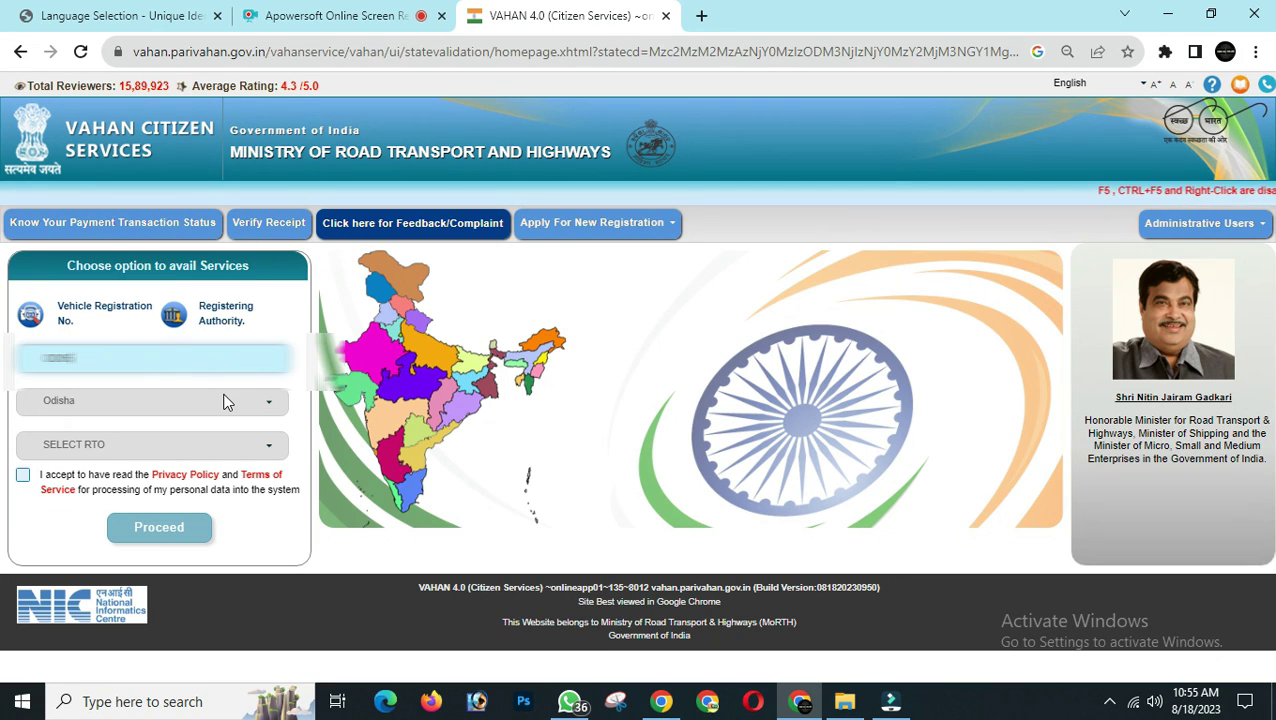
text(34)
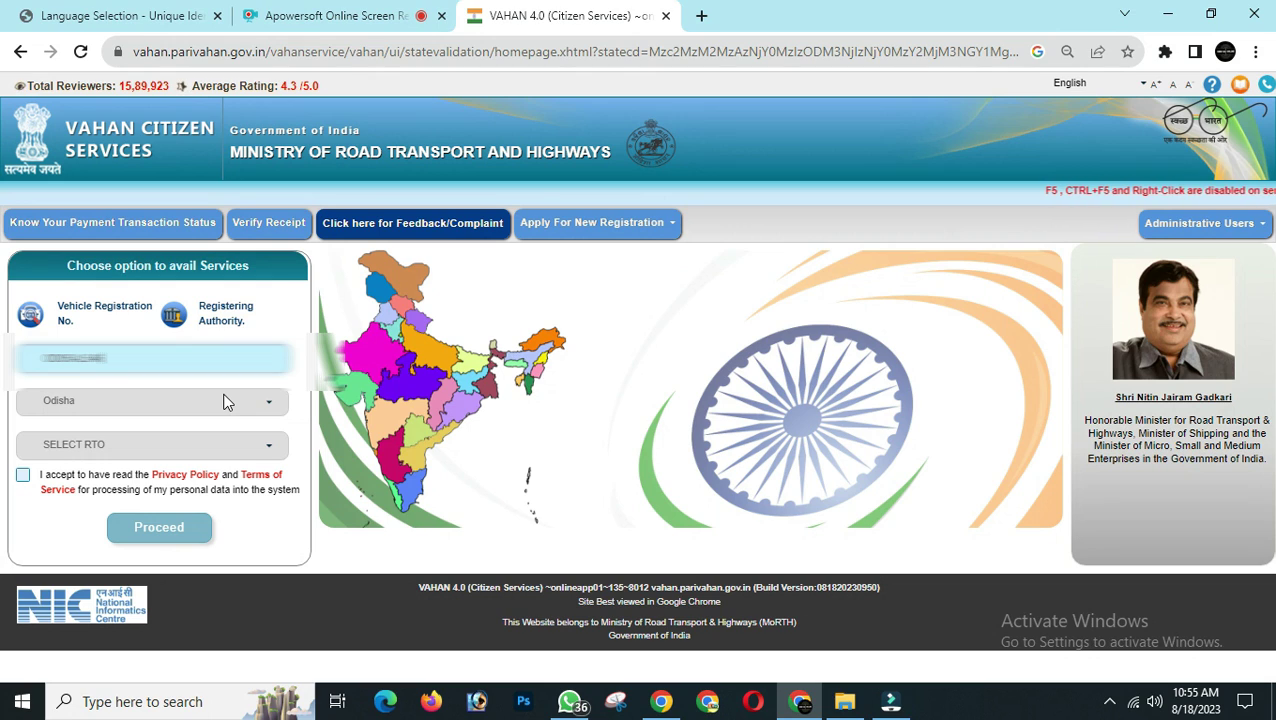
click(24, 477)
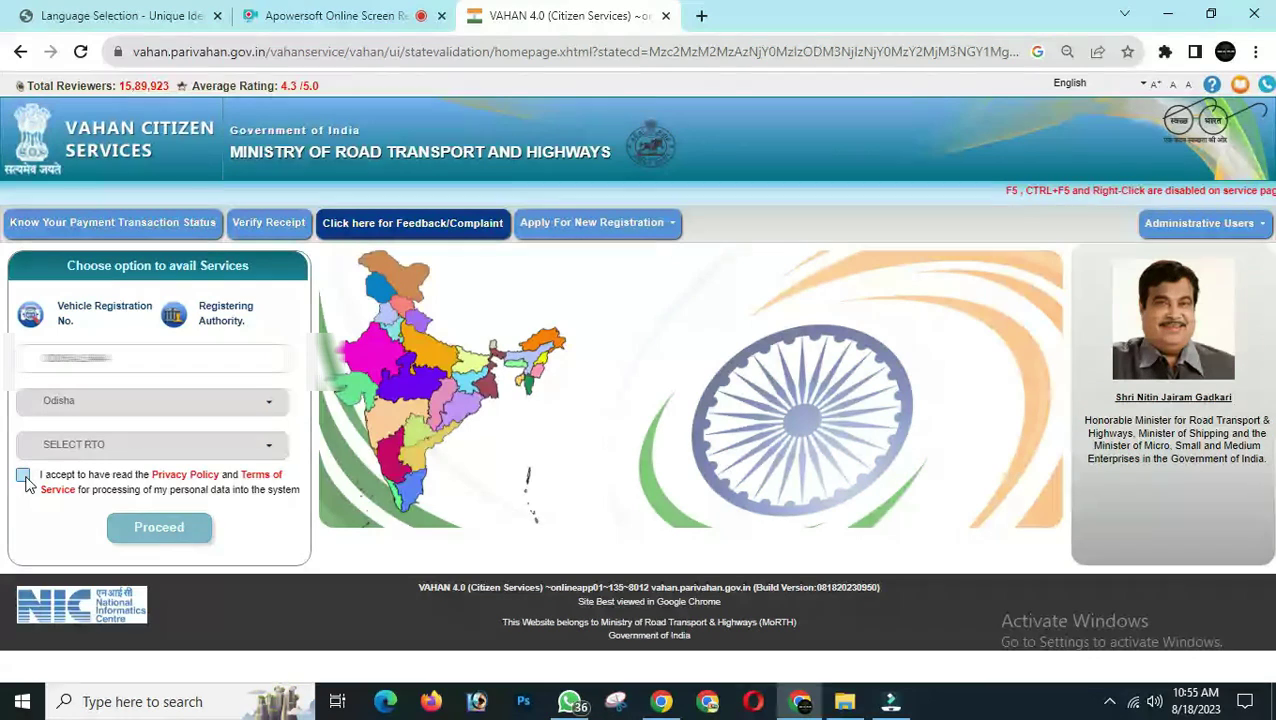
click(165, 528)
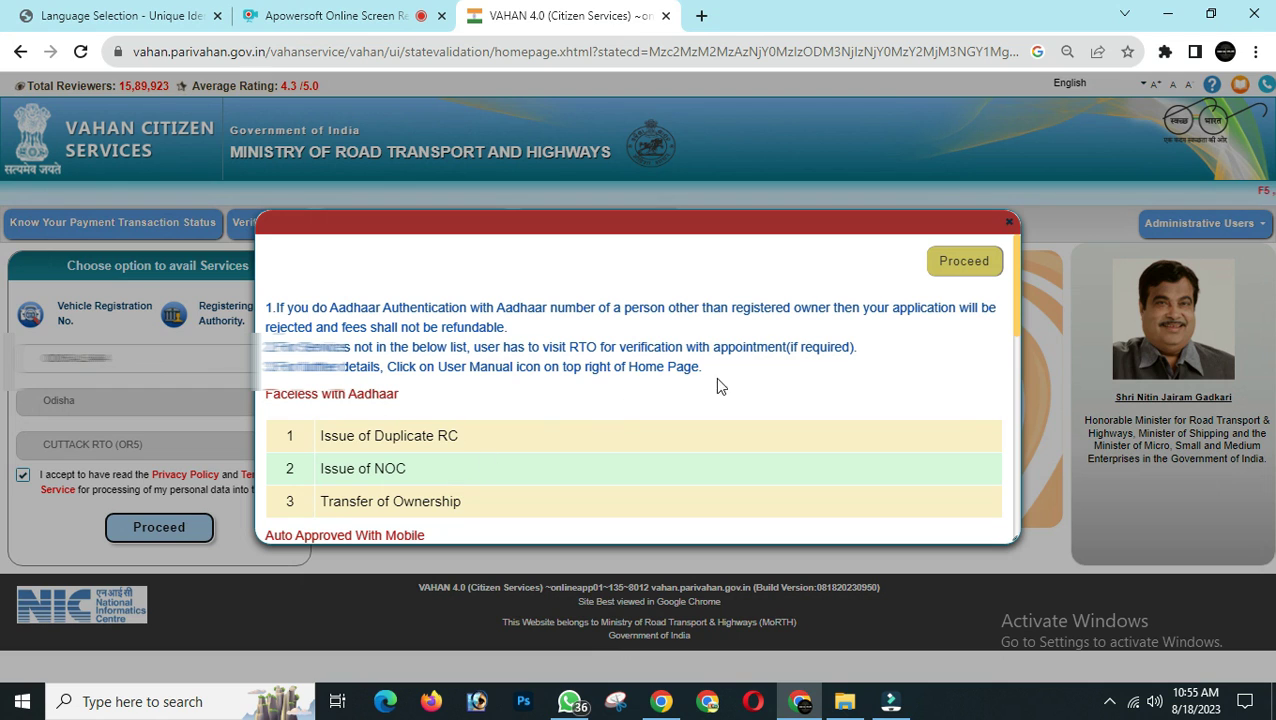
click(964, 270)
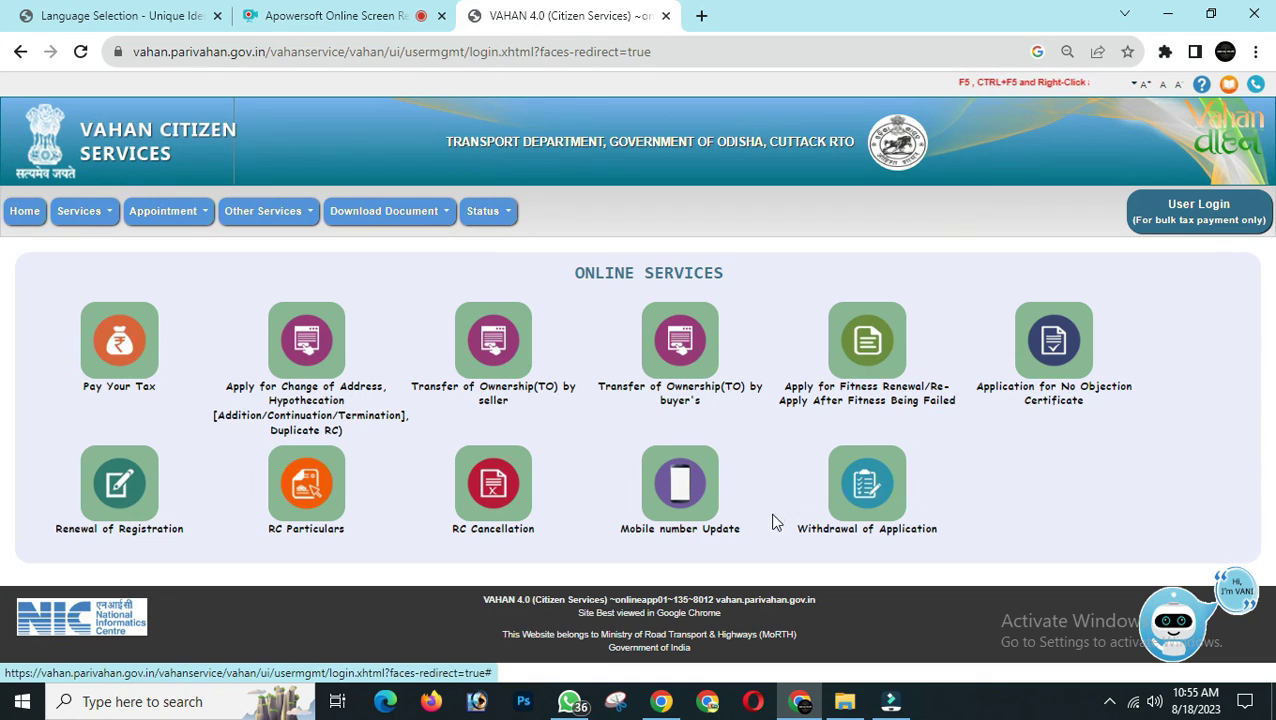
Open the Mobile number Update service and confirm that Odisha supports it
click(679, 500)
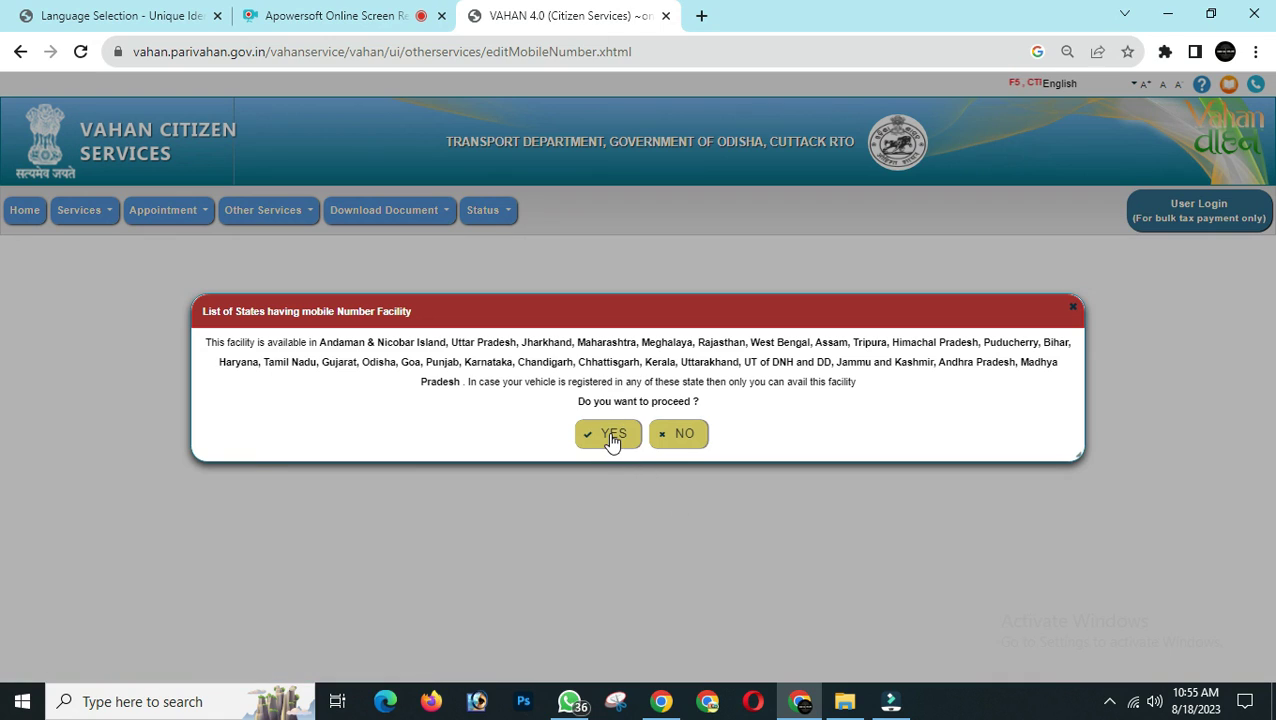
click(612, 437)
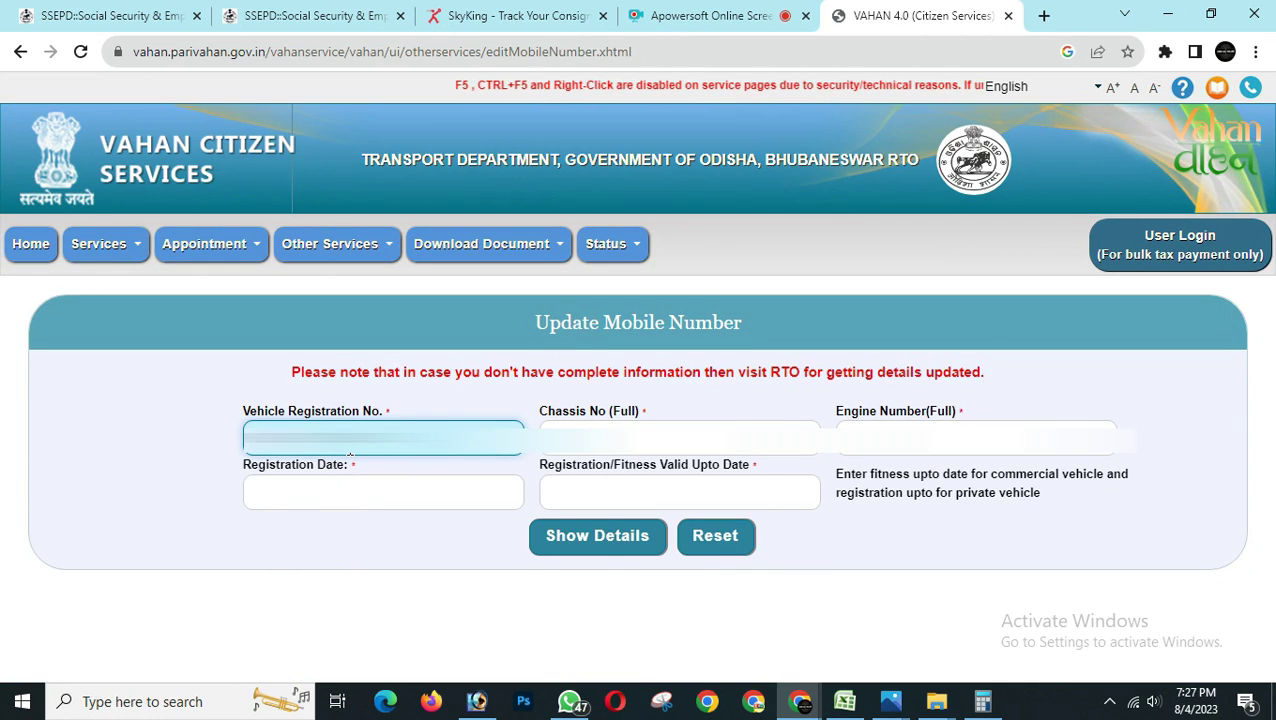
key(Tab)
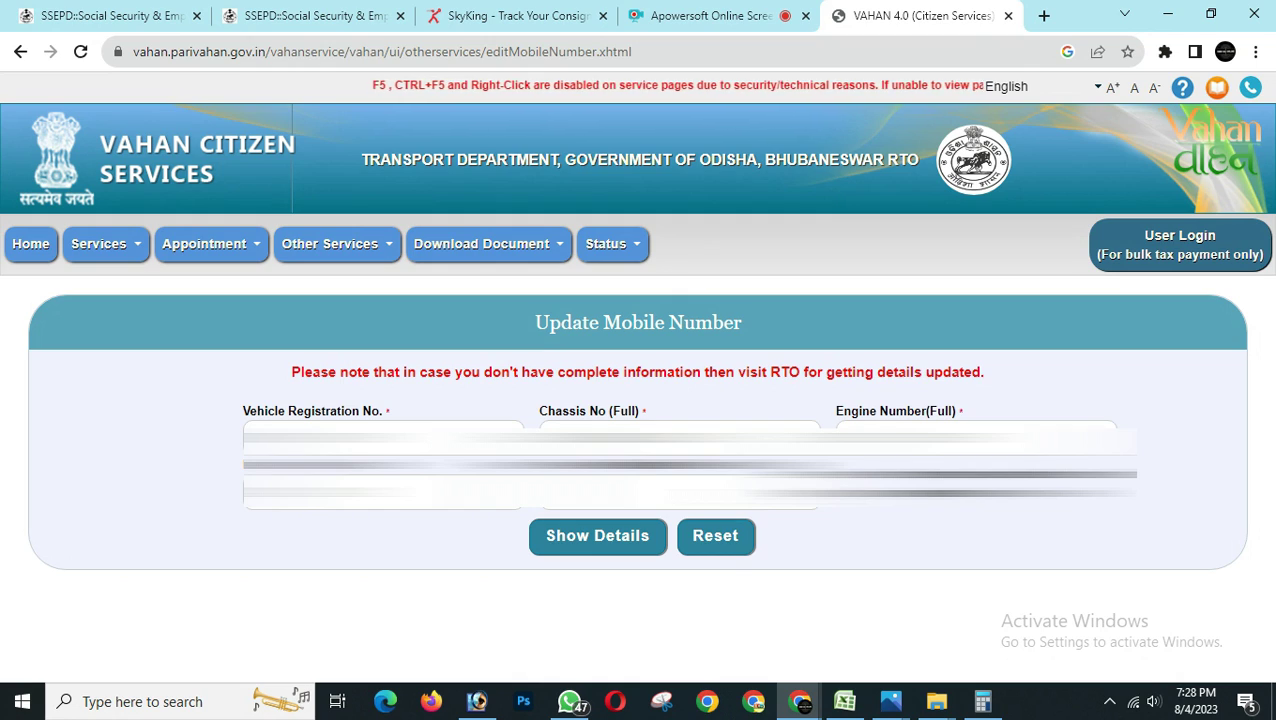
Set the valid-upto date to 18 January 2027 and load the Aadhaar details section
click(650, 492)
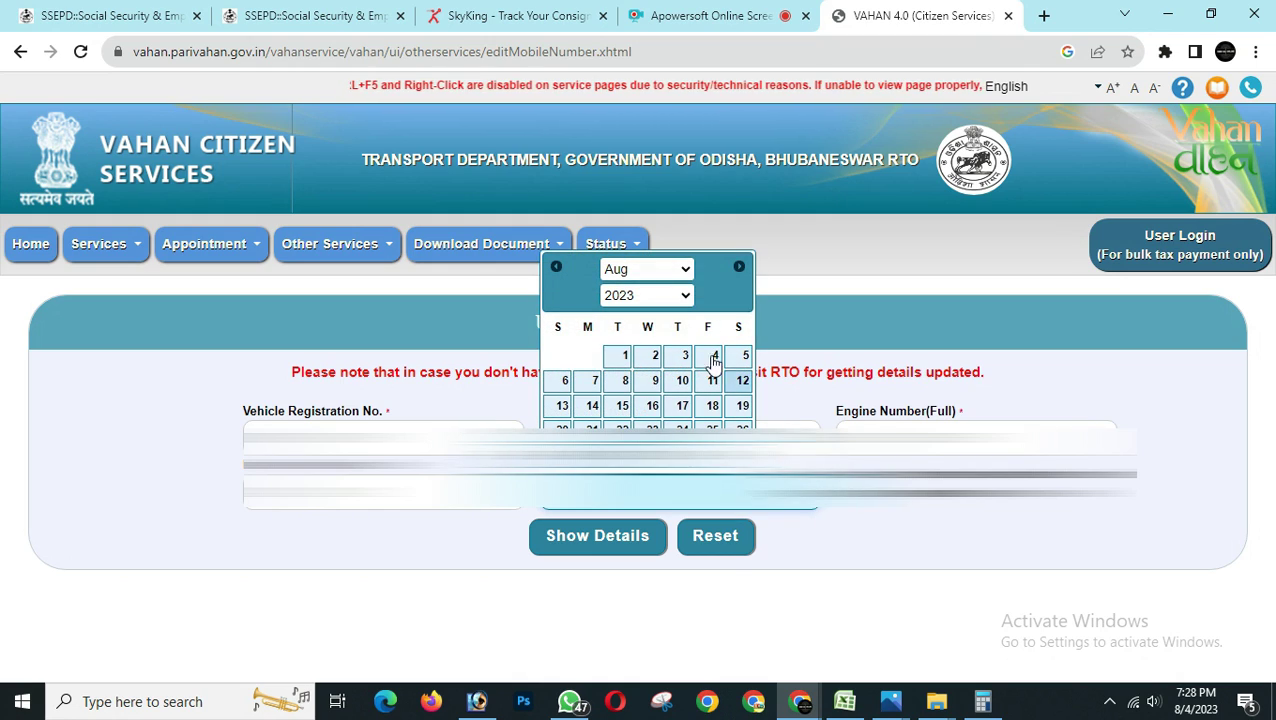
click(650, 296)
key(Down)
key(Down)
key(Down)
key(Down)
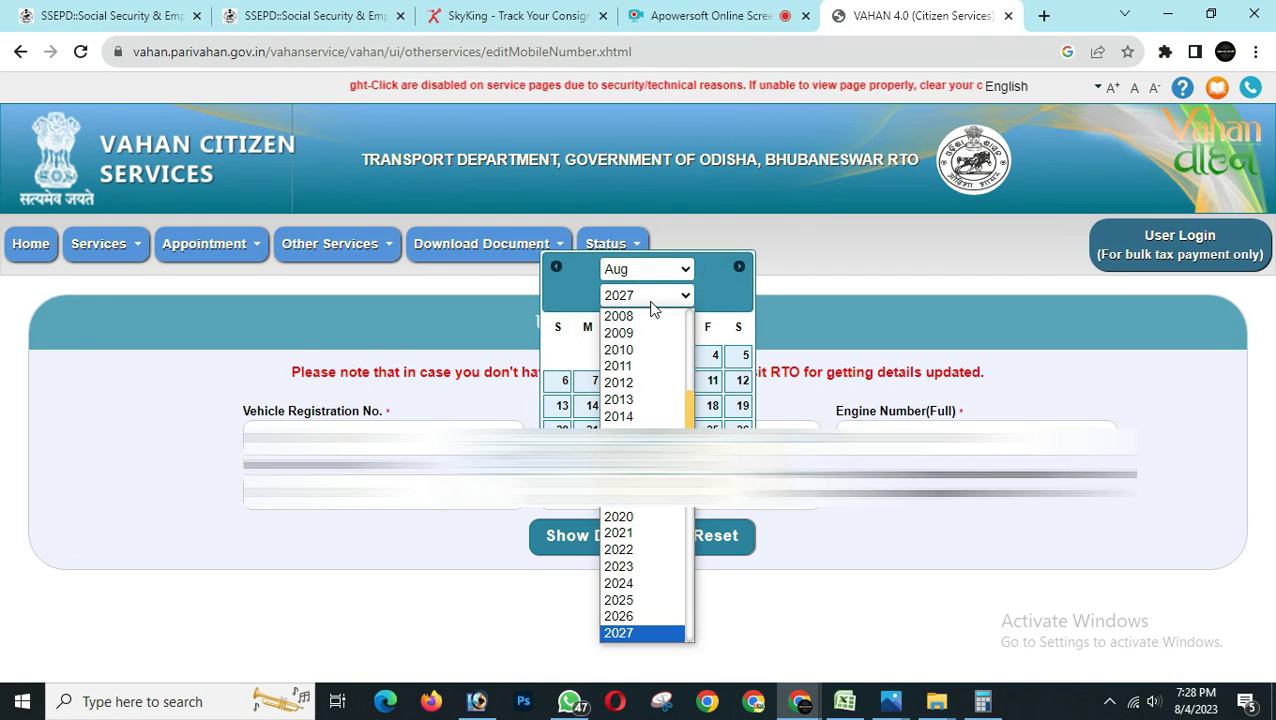
click(683, 272)
click(652, 291)
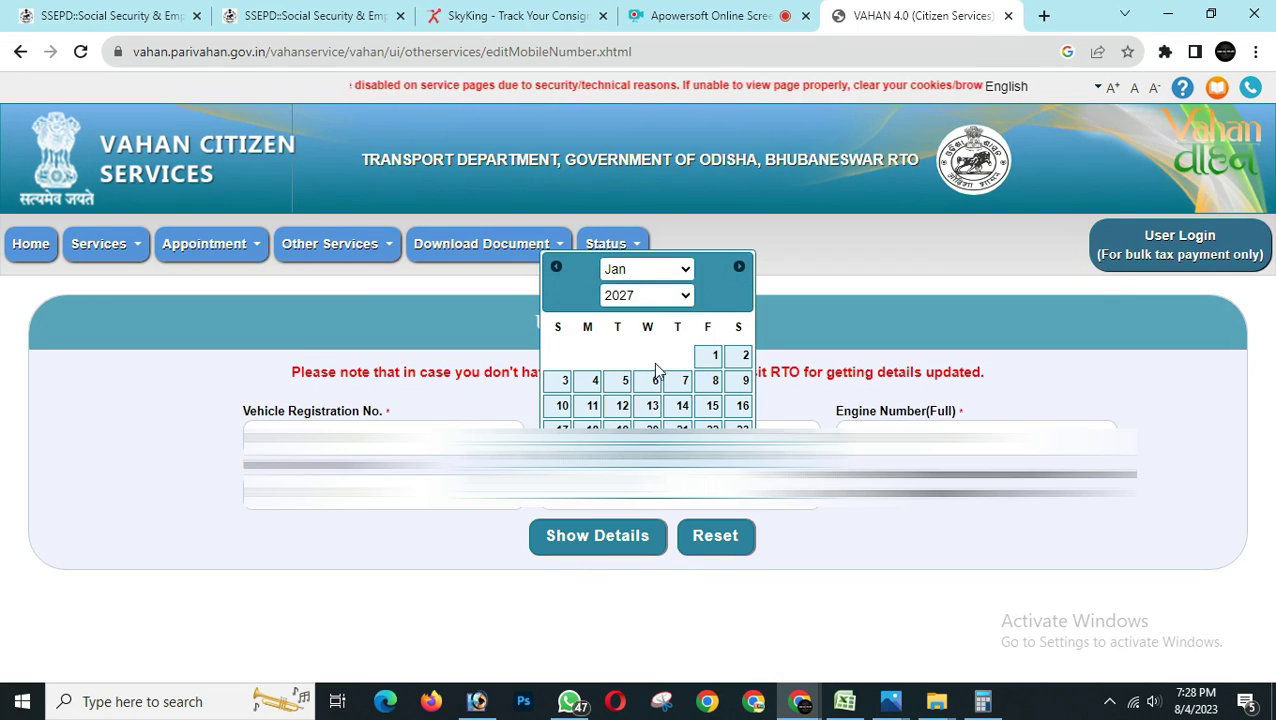
click(590, 430)
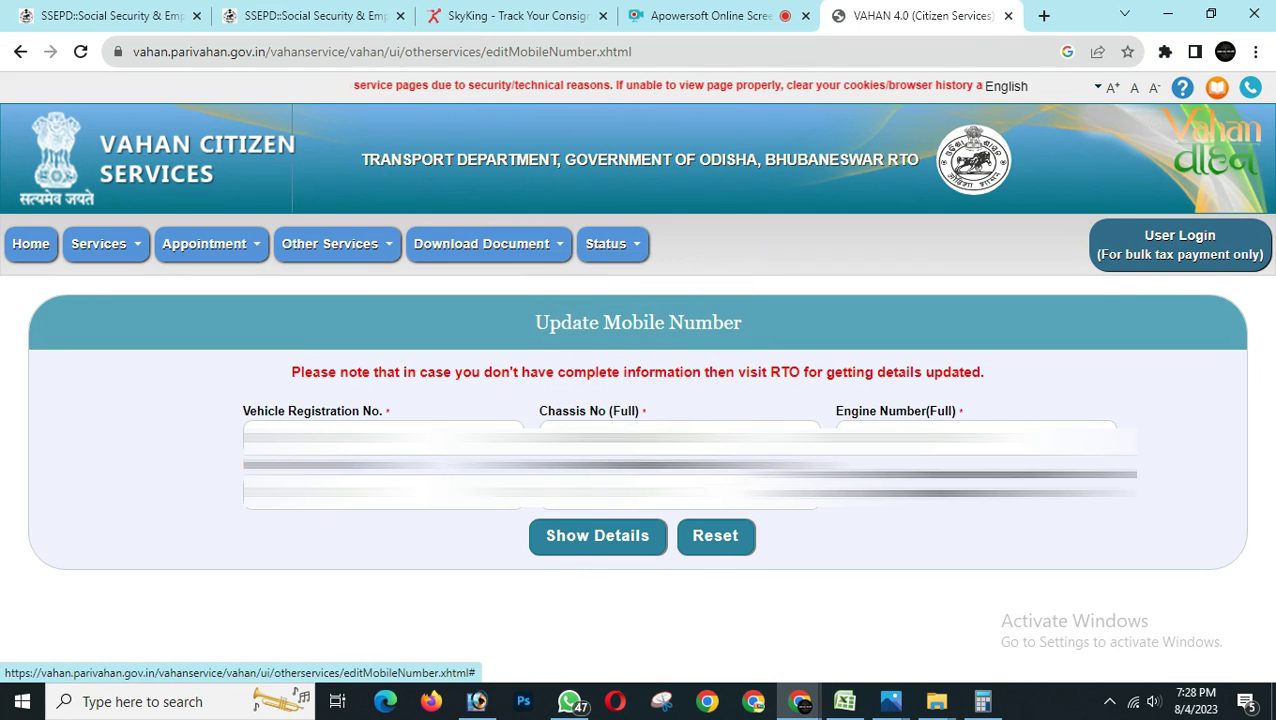
click(593, 534)
scroll(595, 535, down, 1)
Enter the owner's Aadhaar number, name as per Aadhaar and new mobile number, then tick I agree
click(374, 418)
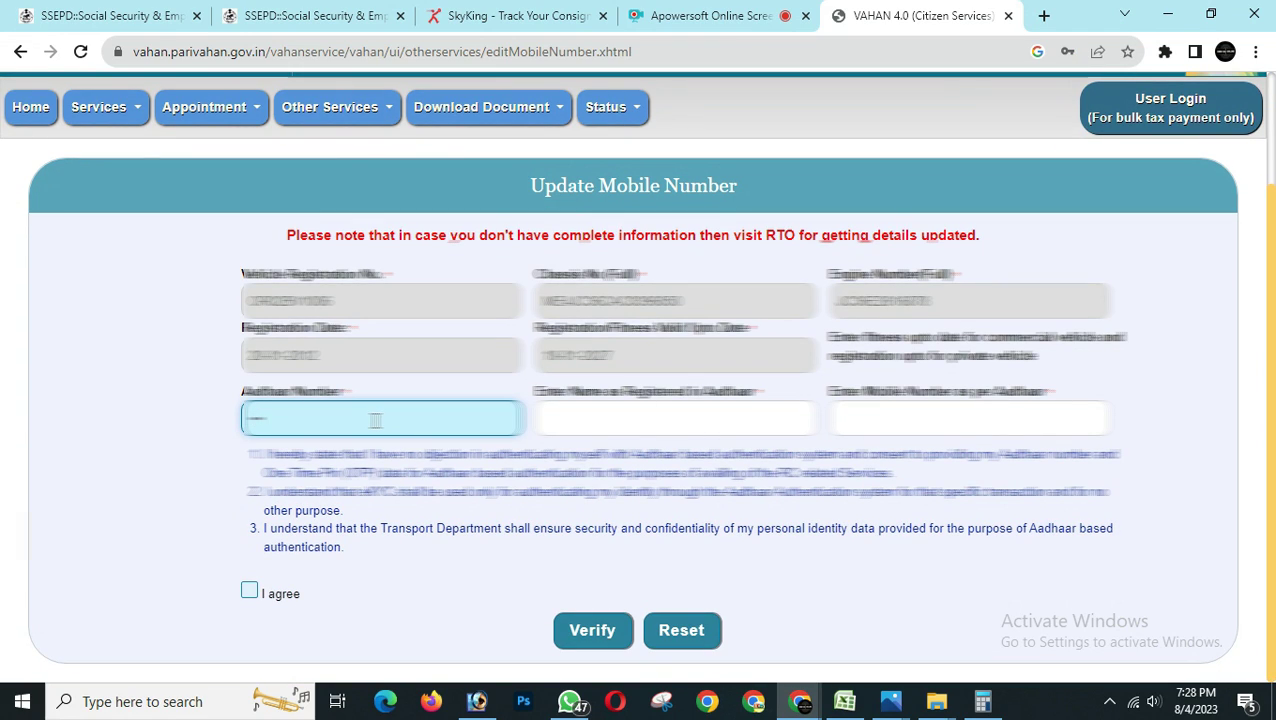
text(••••••••)
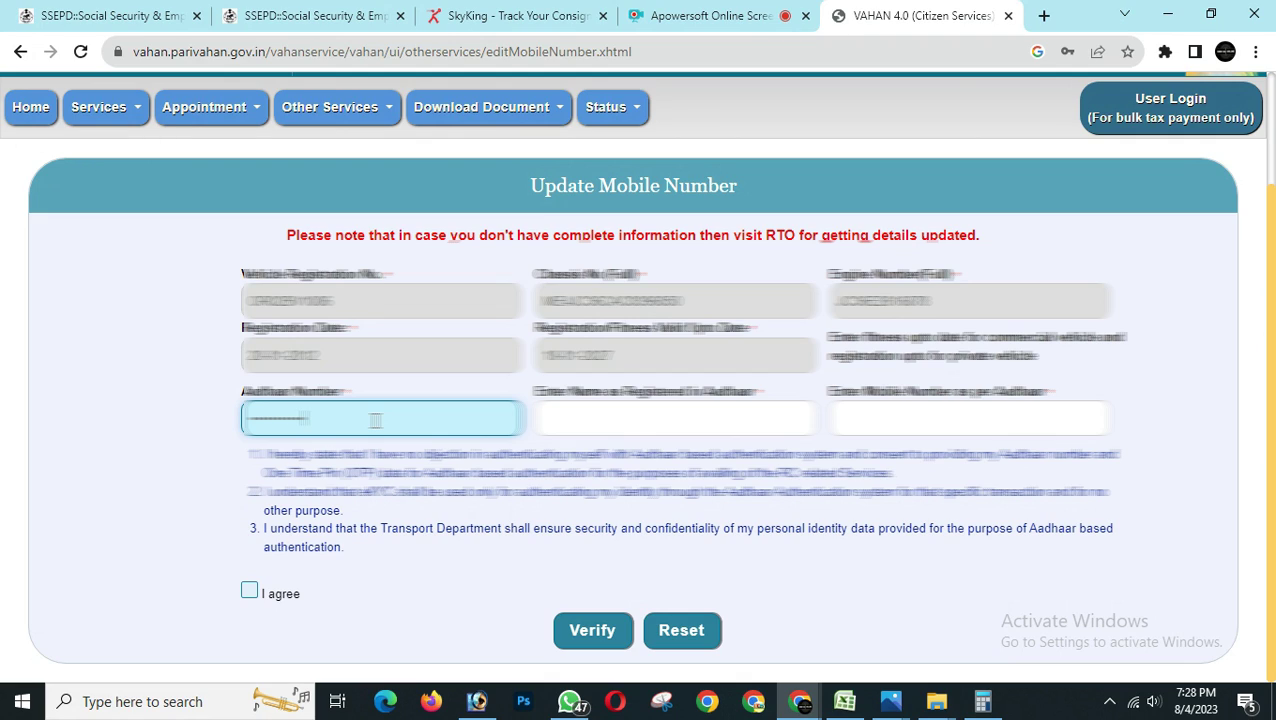
key(Tab)
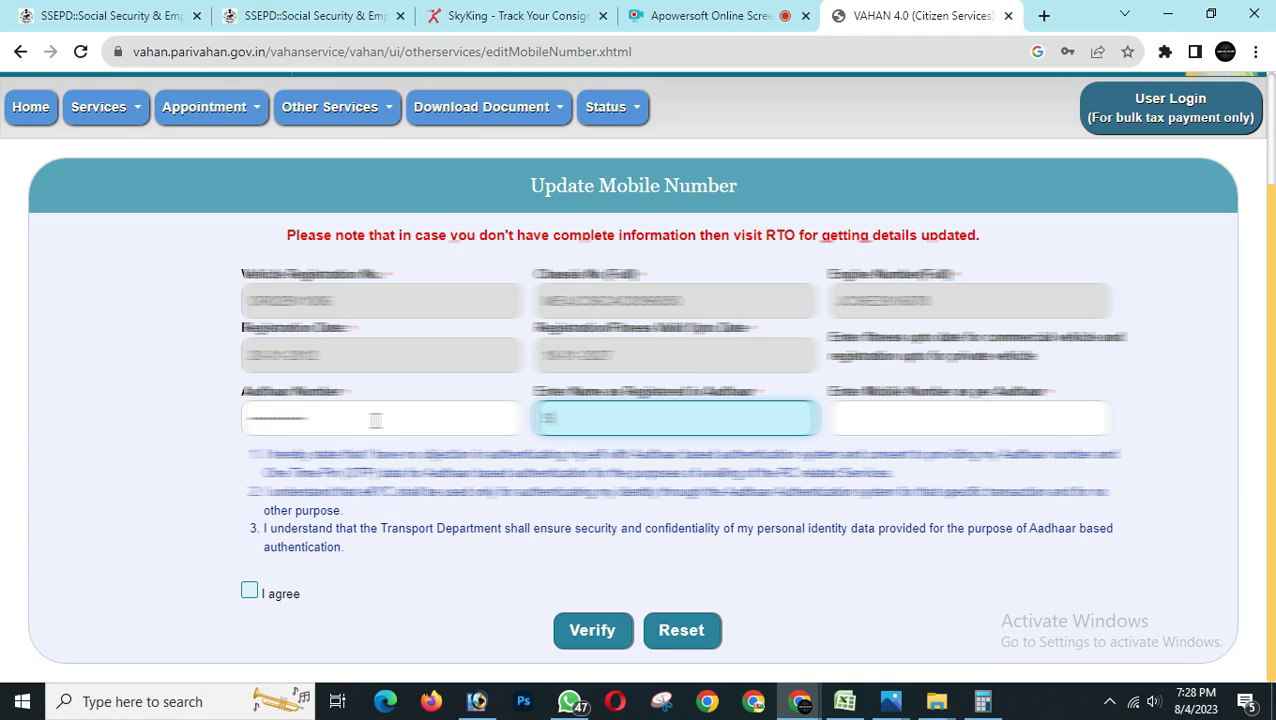
text(••••••••••••••••)
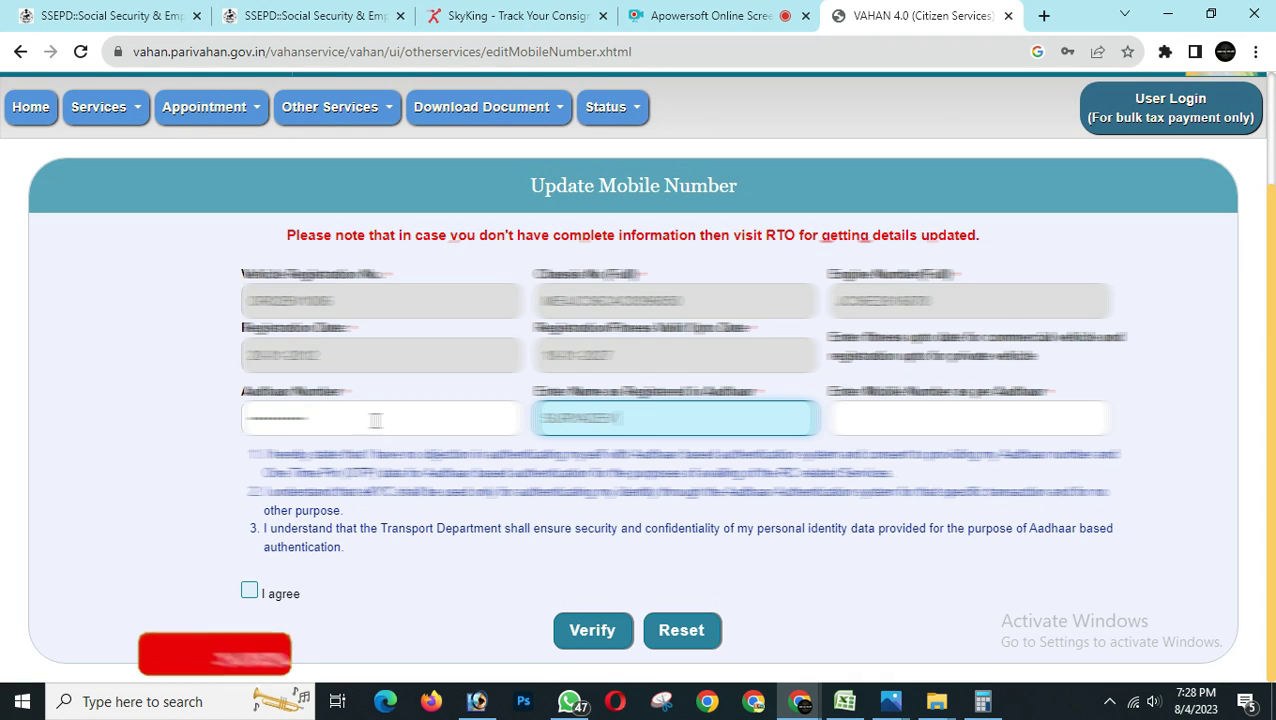
text(••)
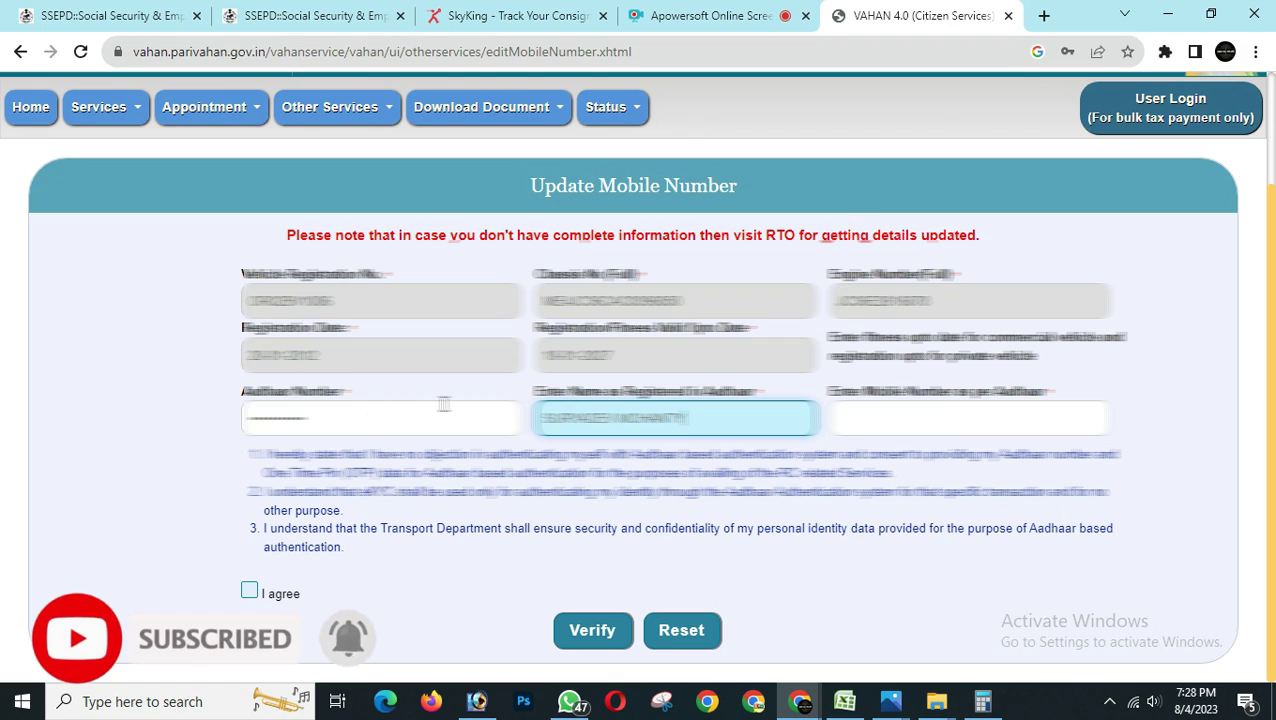
click(940, 421)
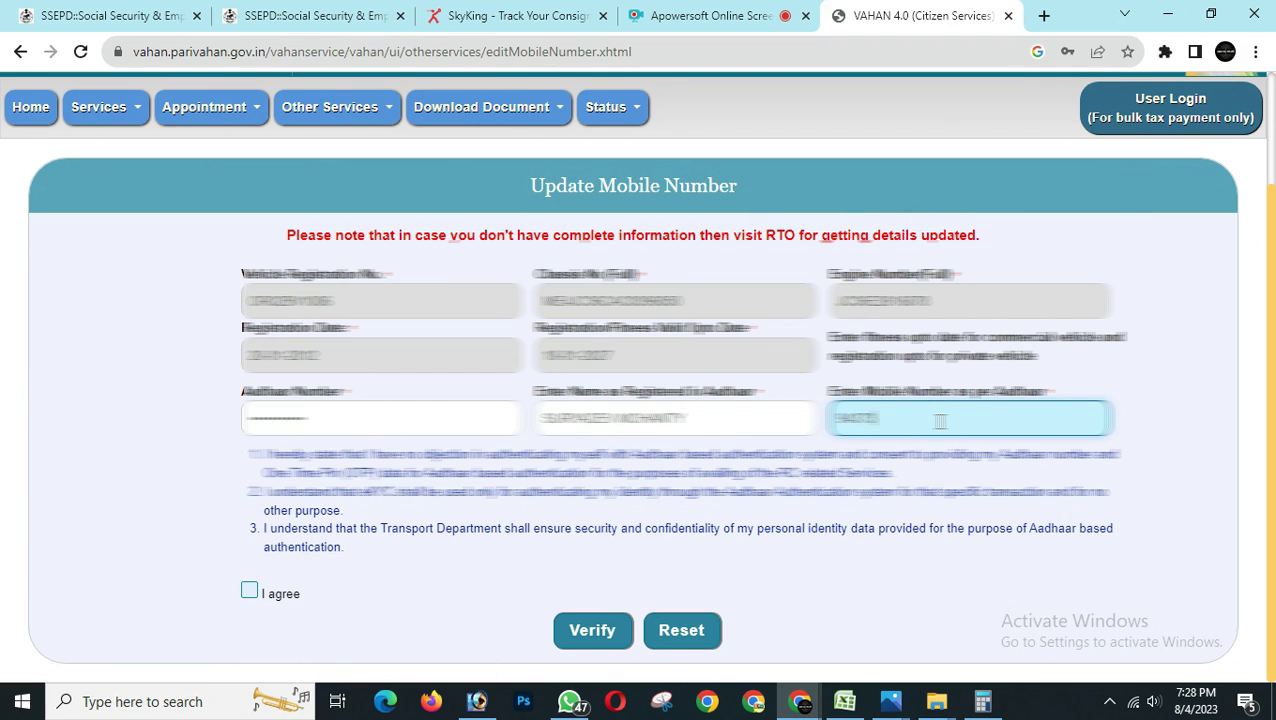
text(••••••••••)
click(248, 591)
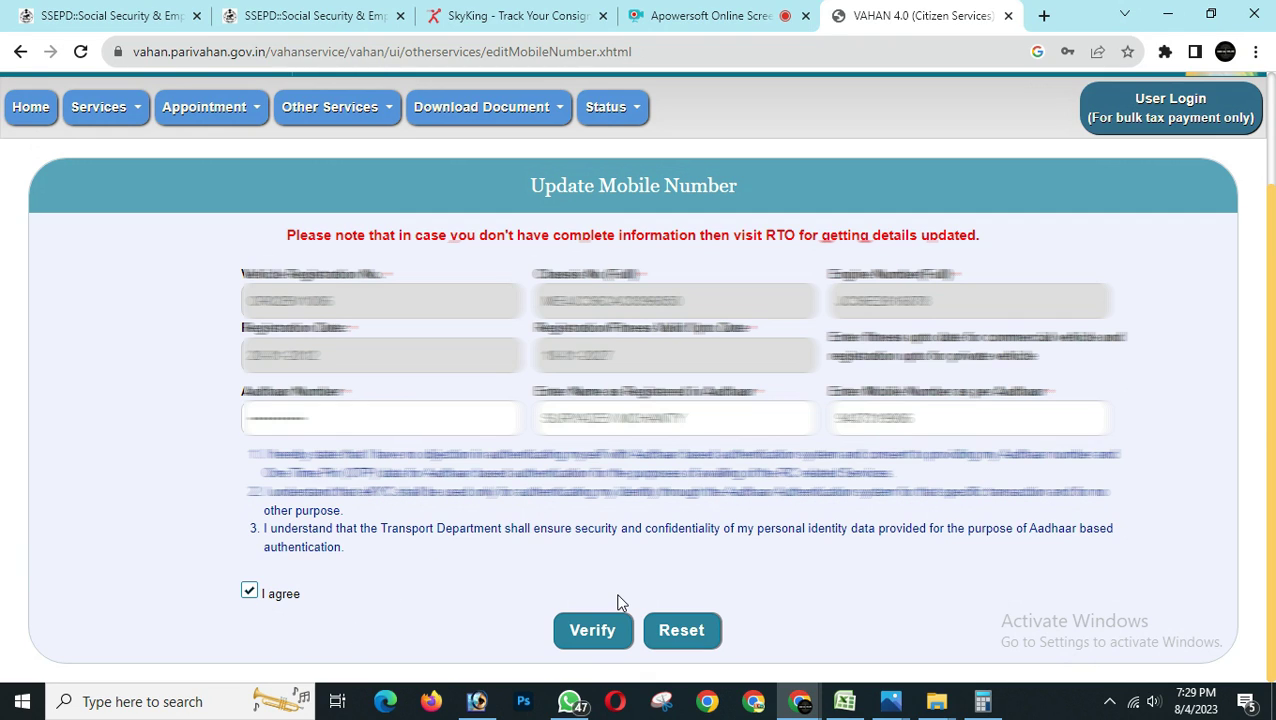
Verify the Aadhaar details, submit the mobile number update, and dismiss the success message
click(593, 630)
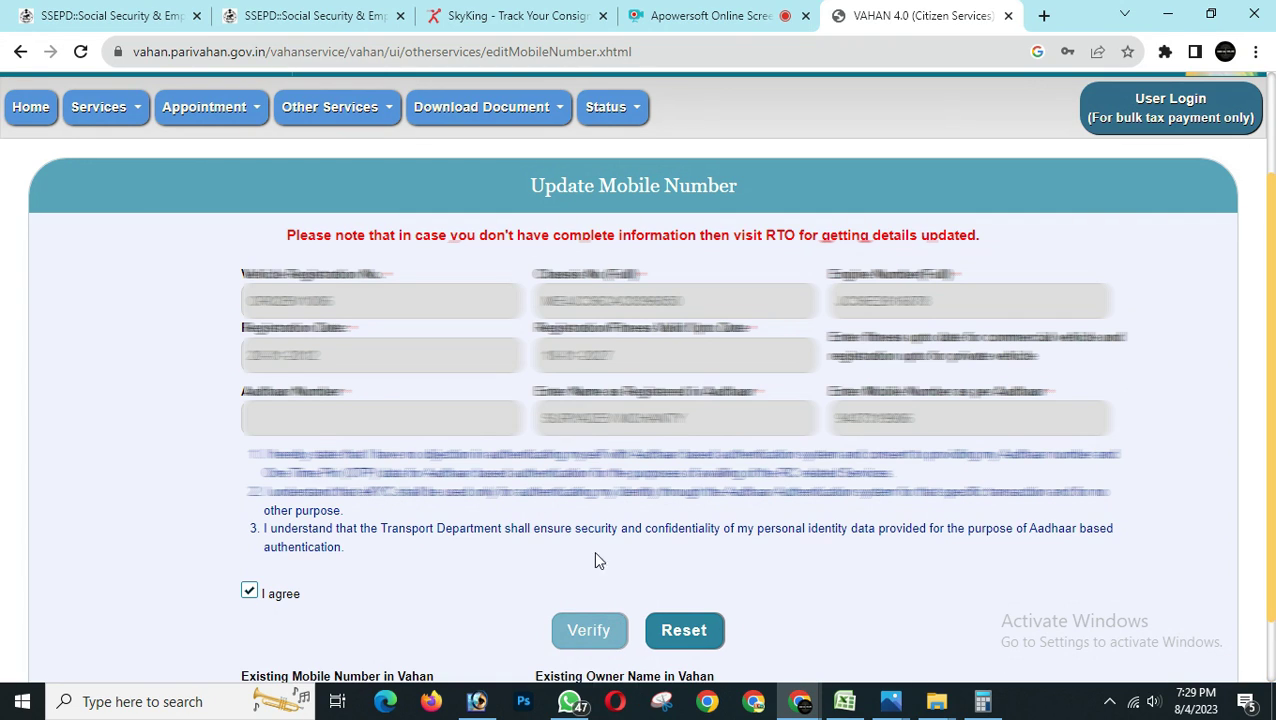
scroll(610, 510, down, 1)
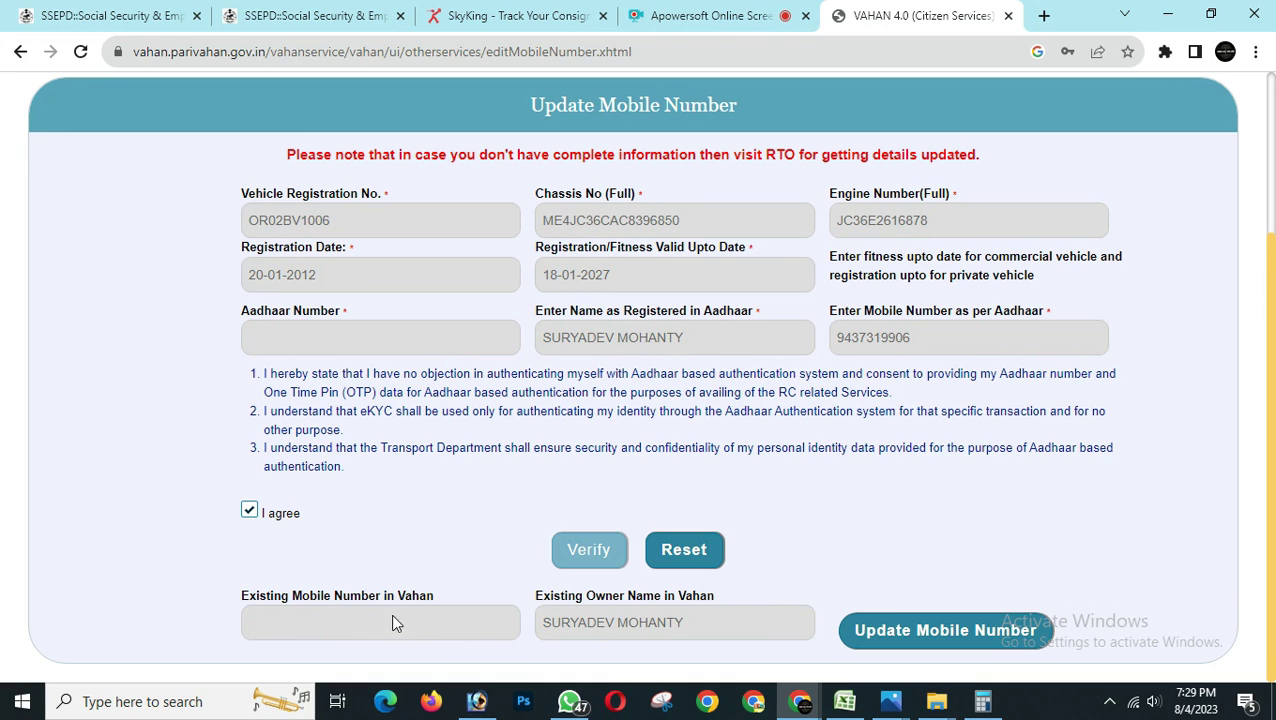
click(903, 633)
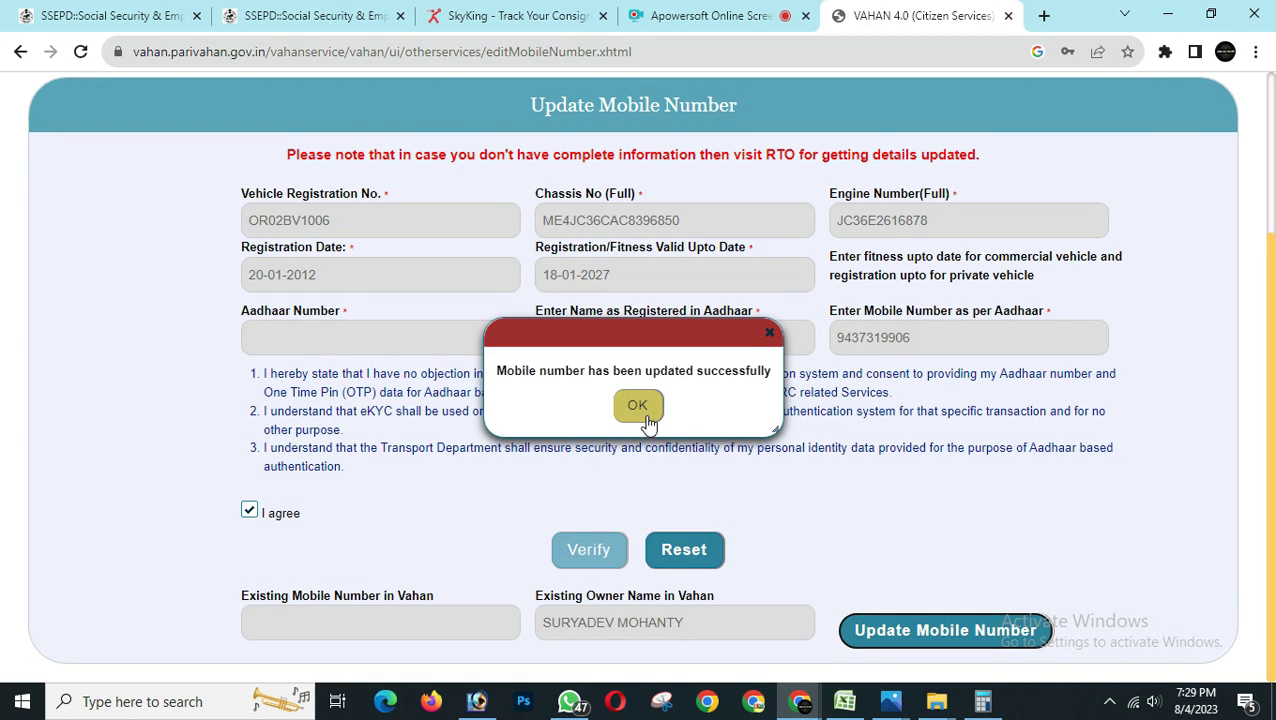
click(651, 412)
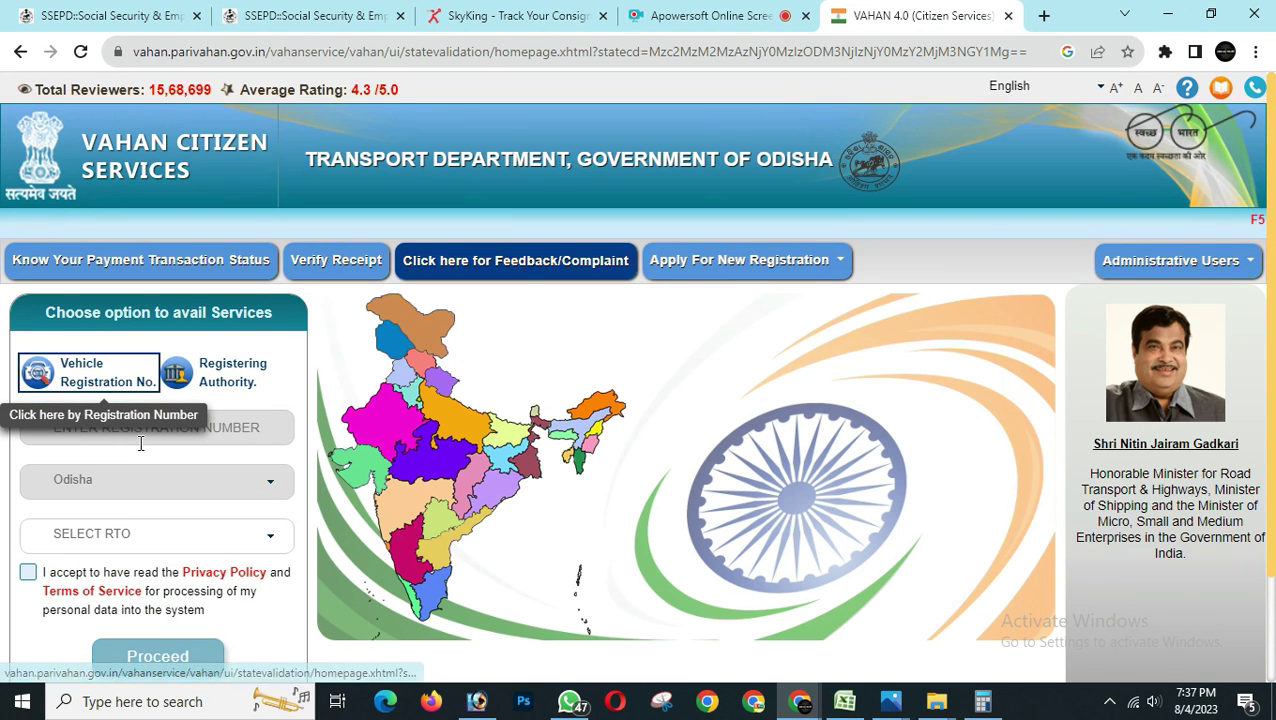
click(242, 428)
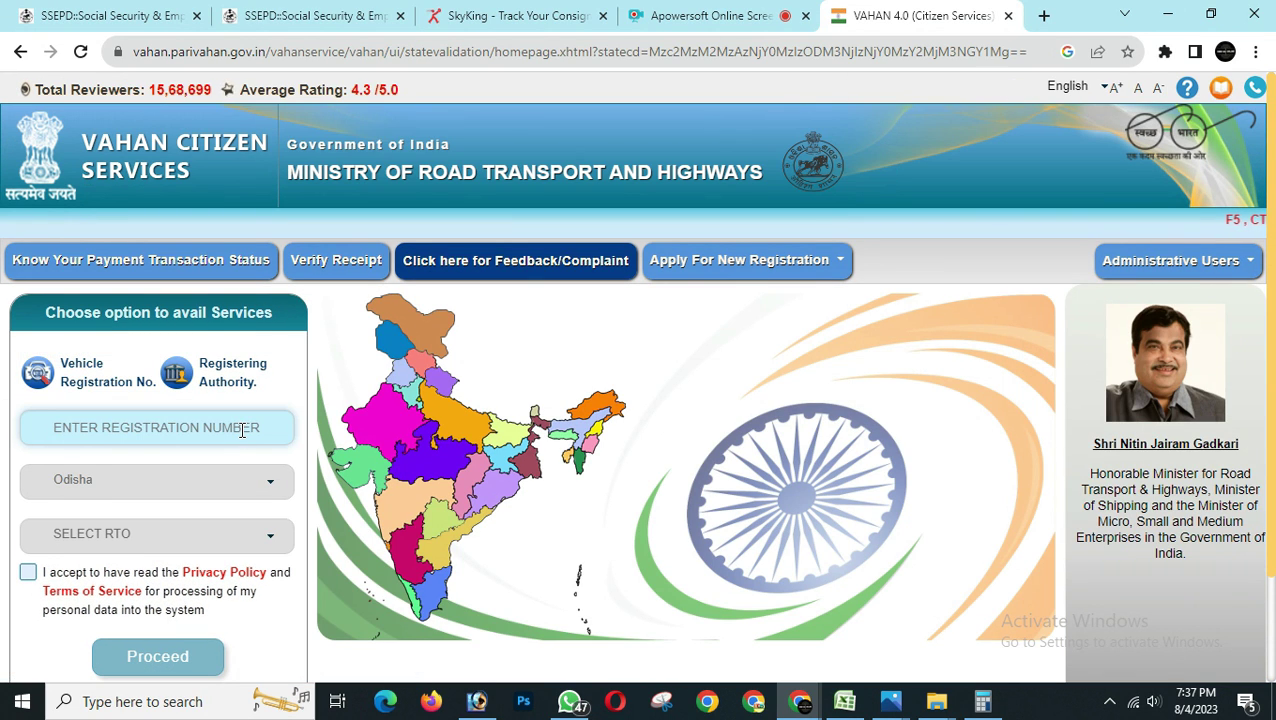
text(OR0)
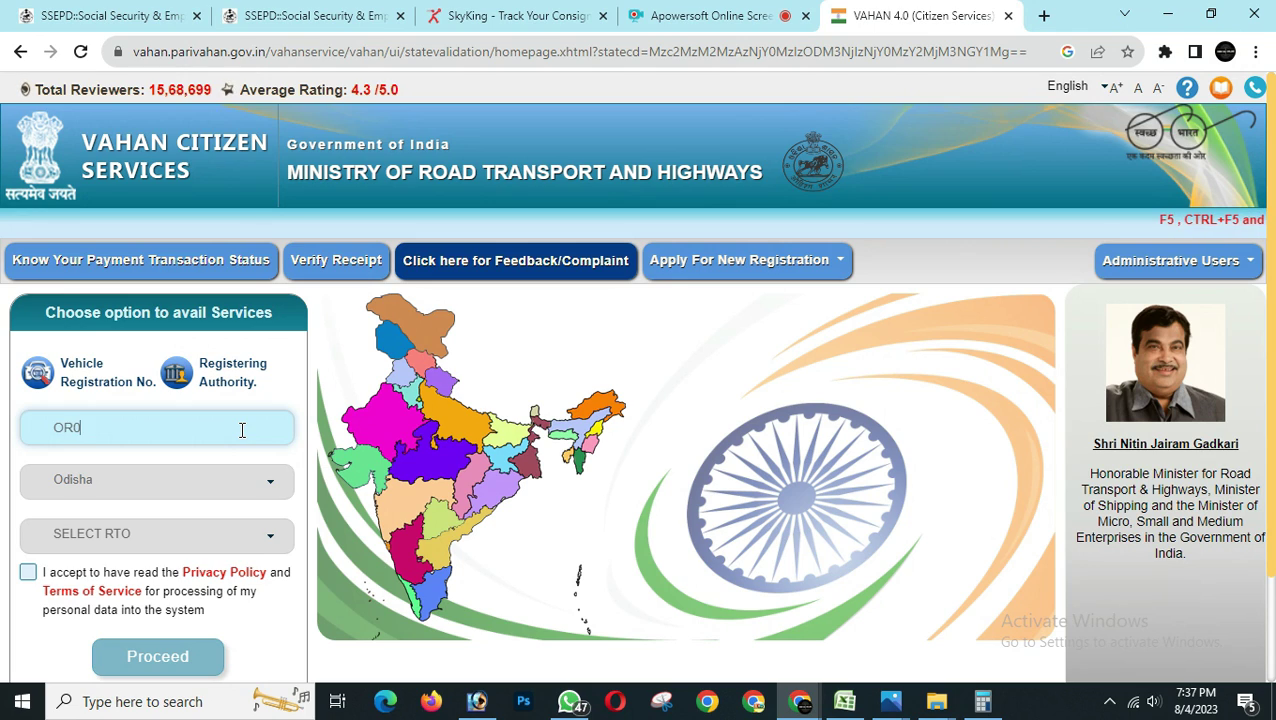
text(2BV1006)
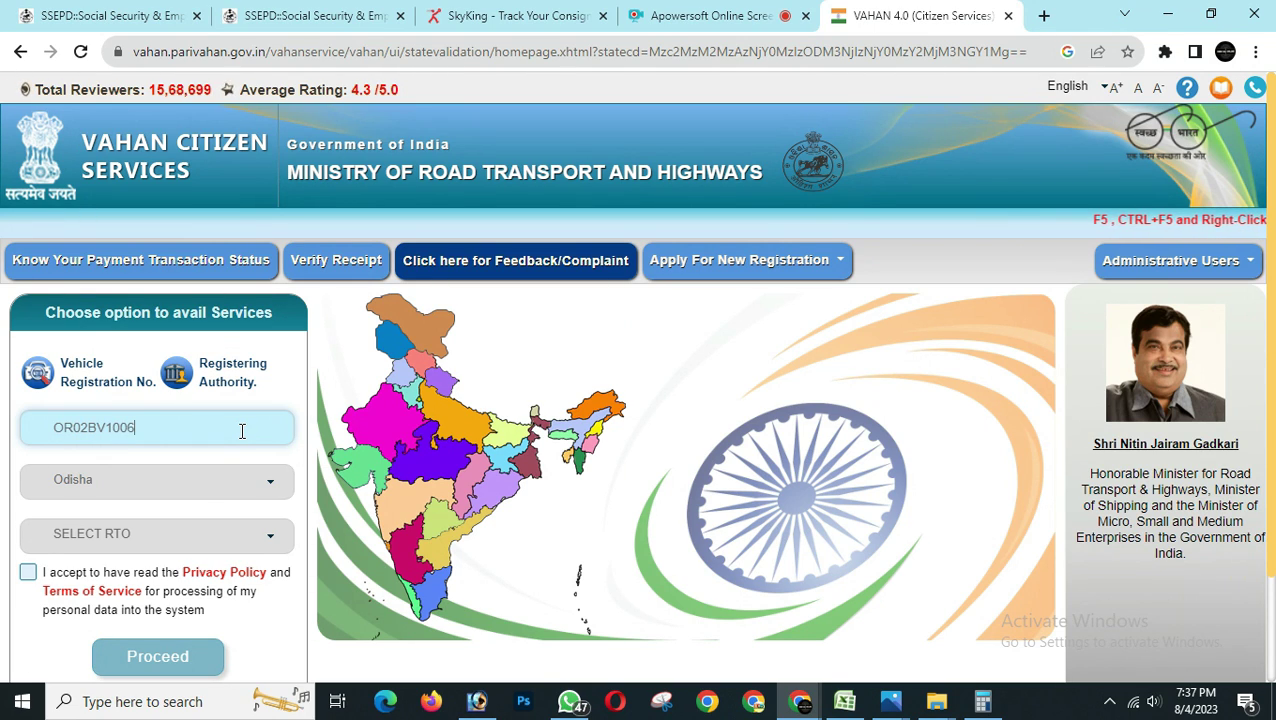
click(28, 572)
click(130, 658)
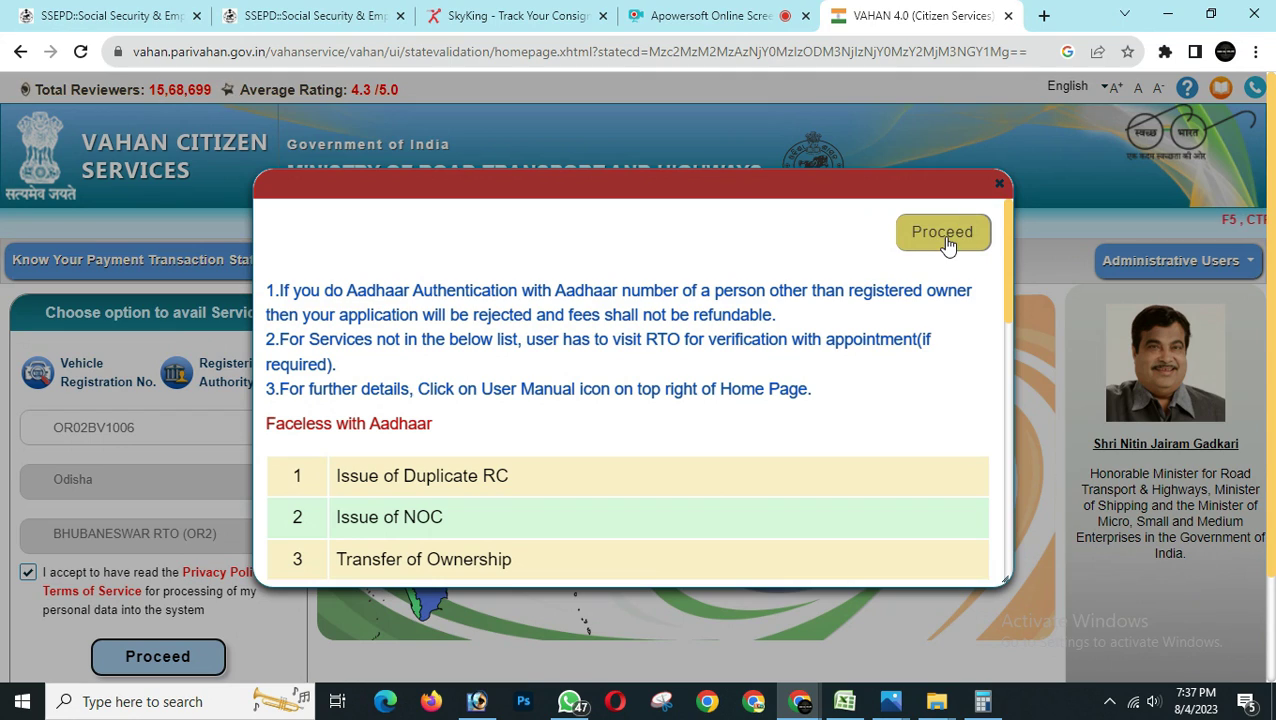
click(950, 240)
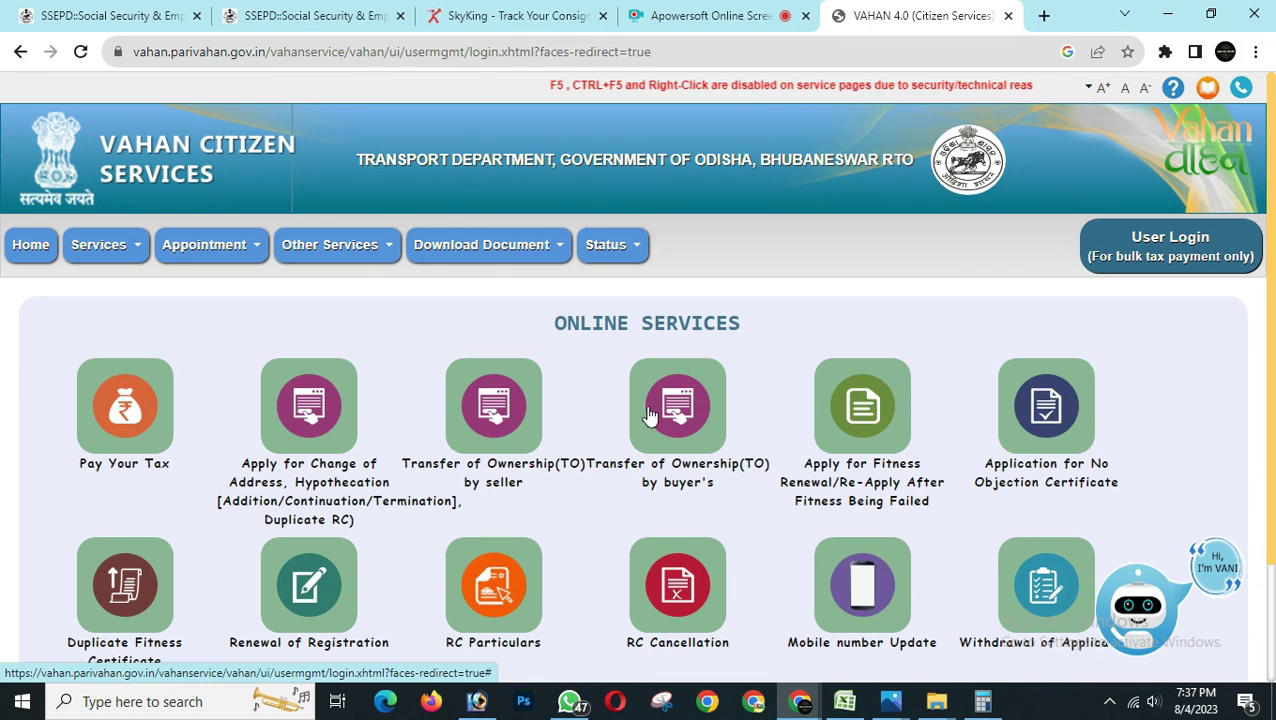
Start Transfer of Ownership (TO) by seller and acknowledge the mandatory pre-check instructions
click(500, 416)
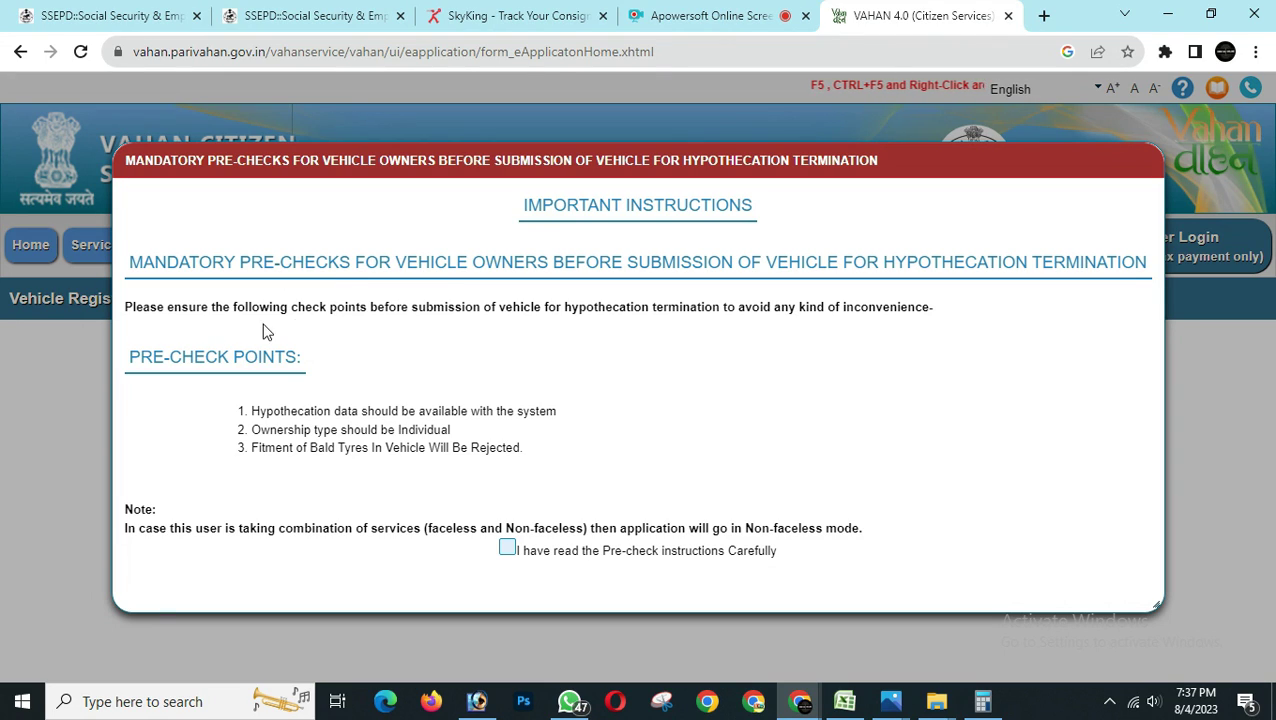
click(507, 549)
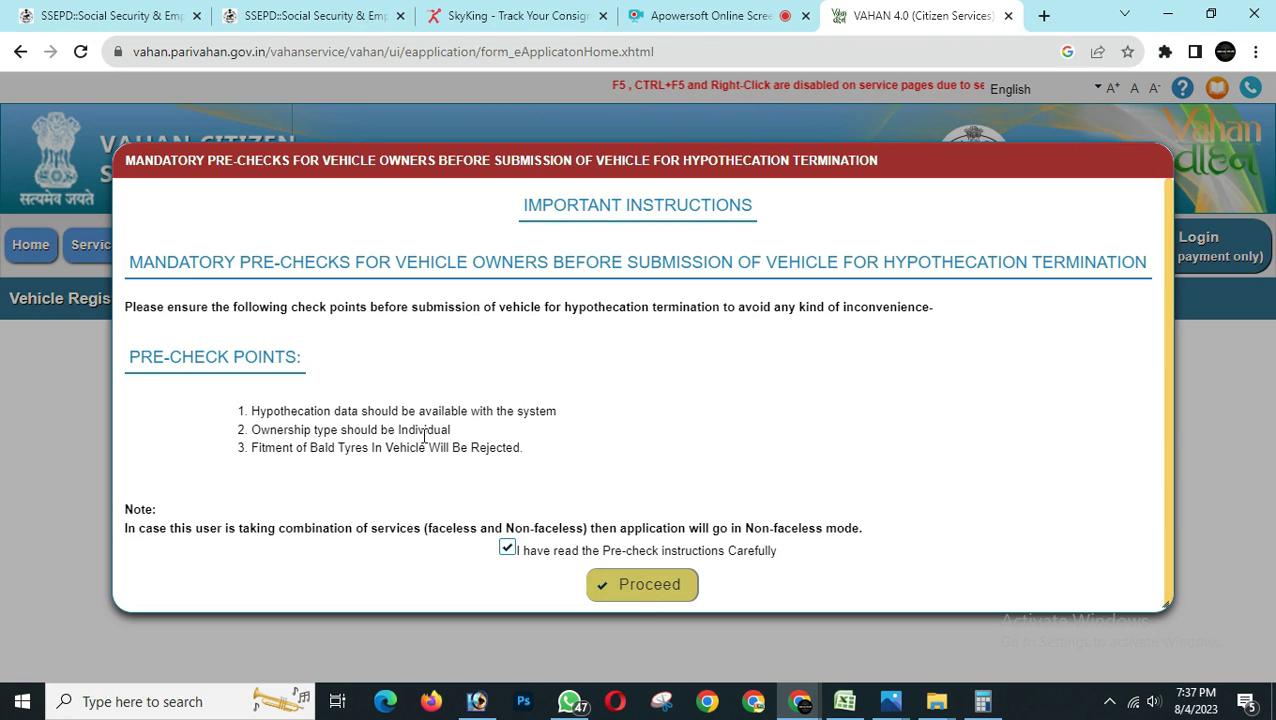
click(648, 588)
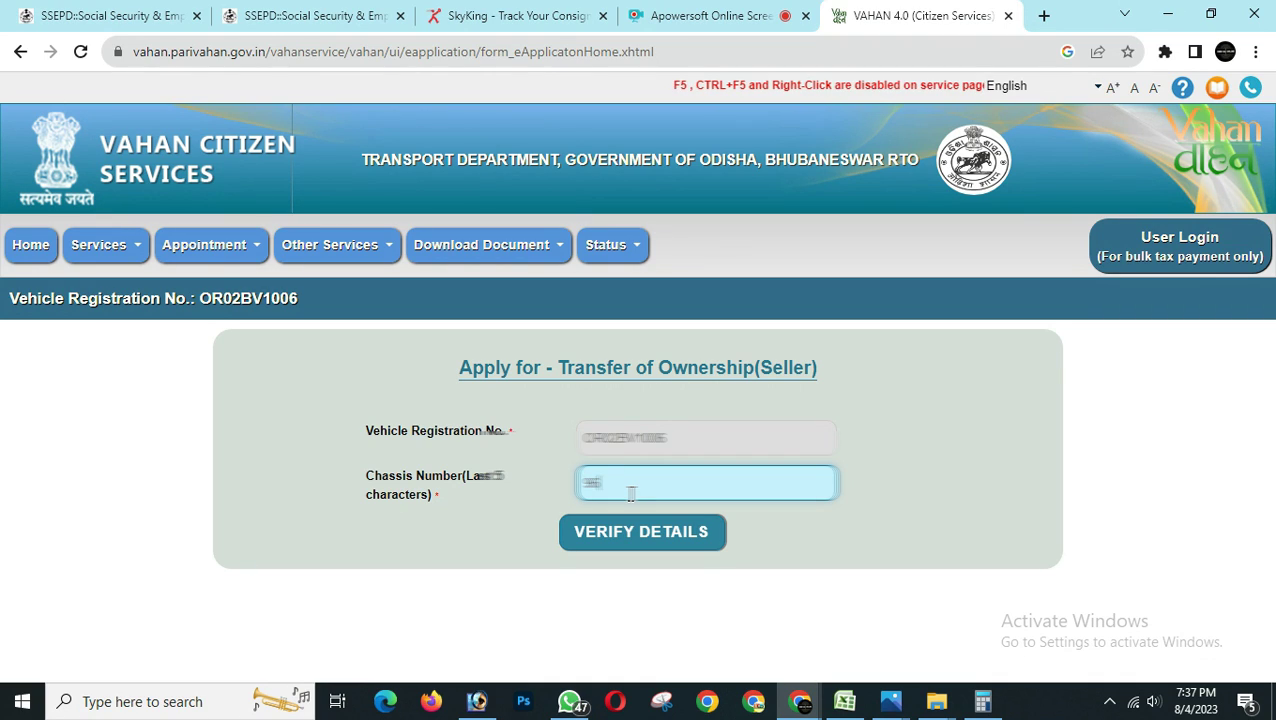
Verify the registration and chassis details, then choose to authenticate using Aadhaar
click(657, 531)
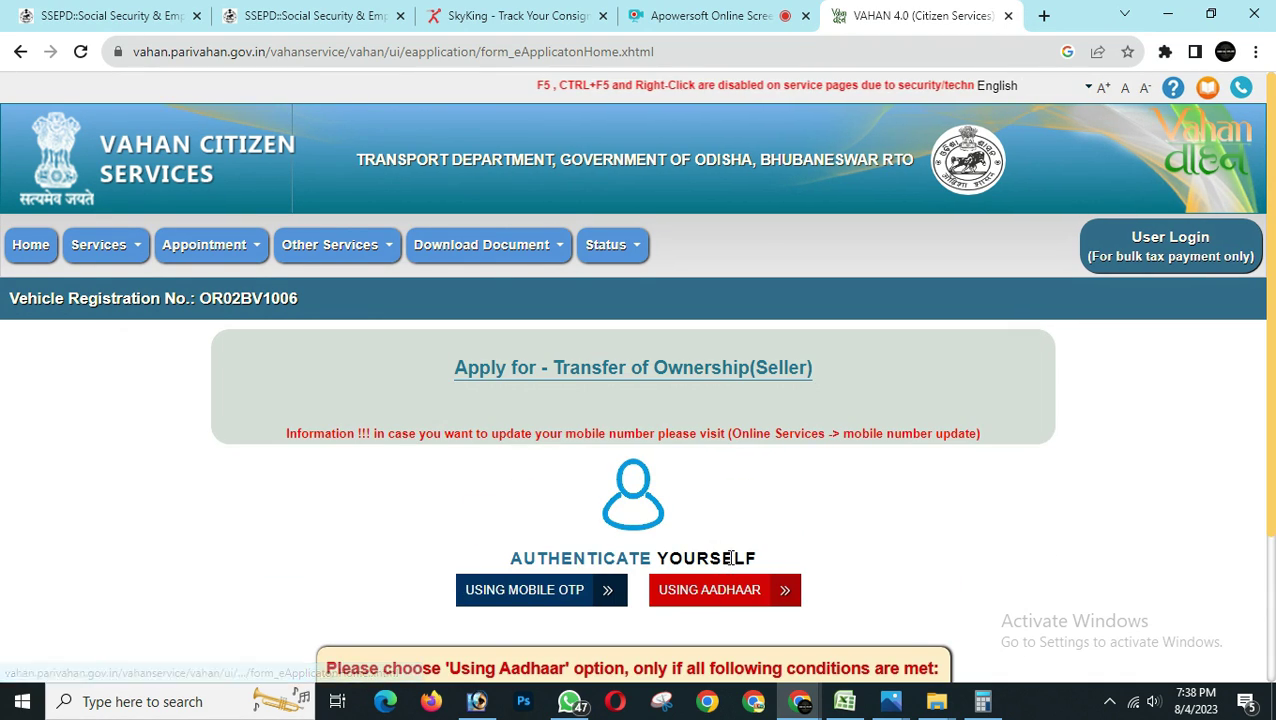
scroll(797, 481, down, 1)
scroll(566, 450, down, 1)
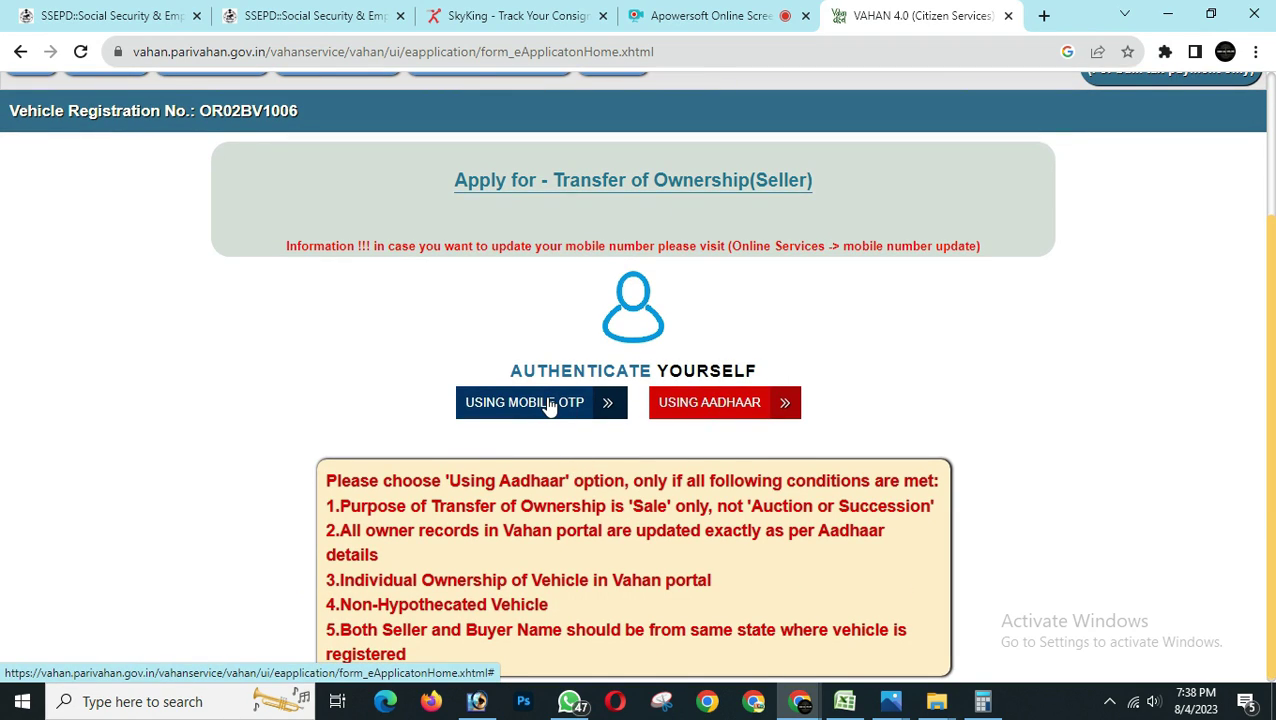
click(698, 404)
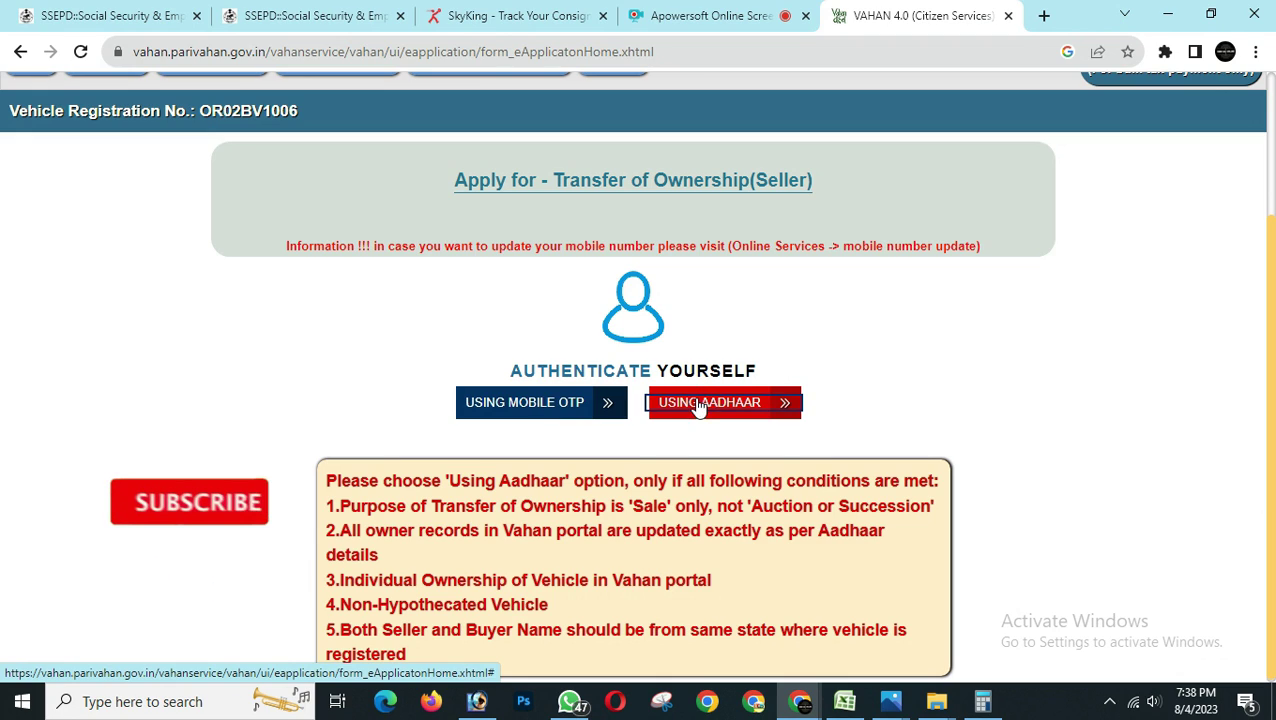
click(511, 318)
Authenticate by Aadhaar OTP: enter the Aadhaar number, accept consent, request and enter the OTP
click(480, 242)
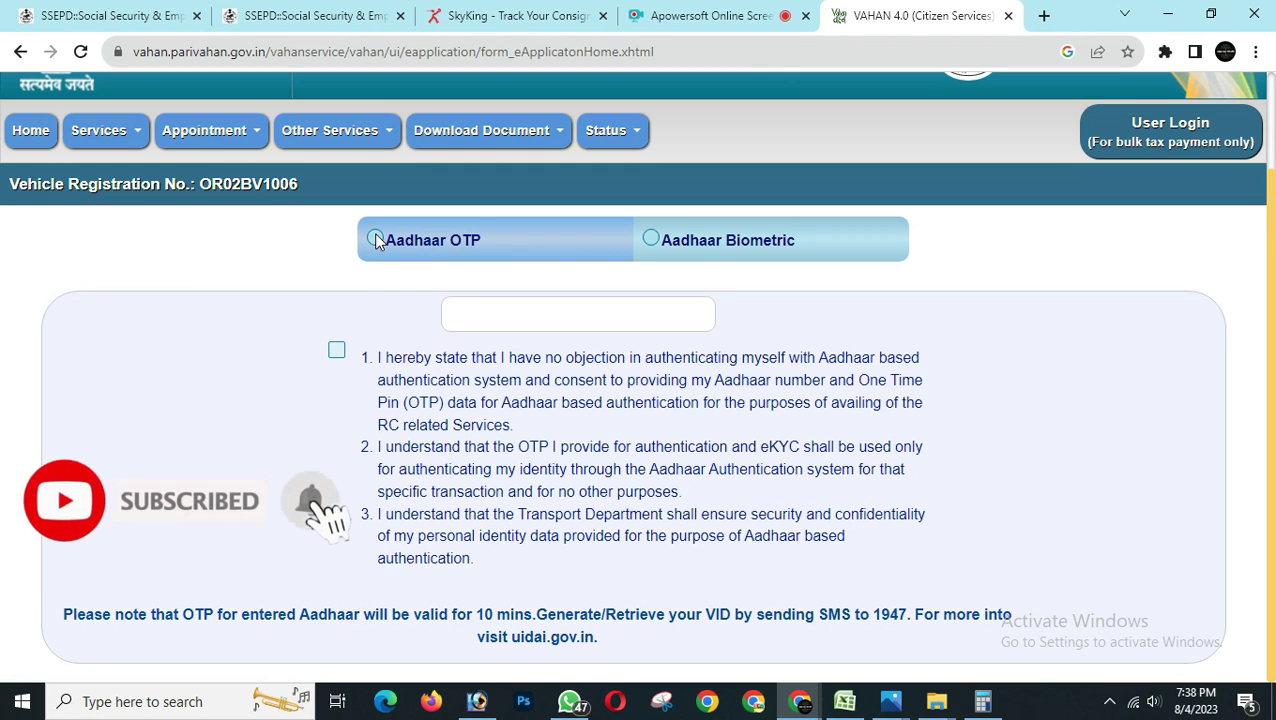
click(420, 292)
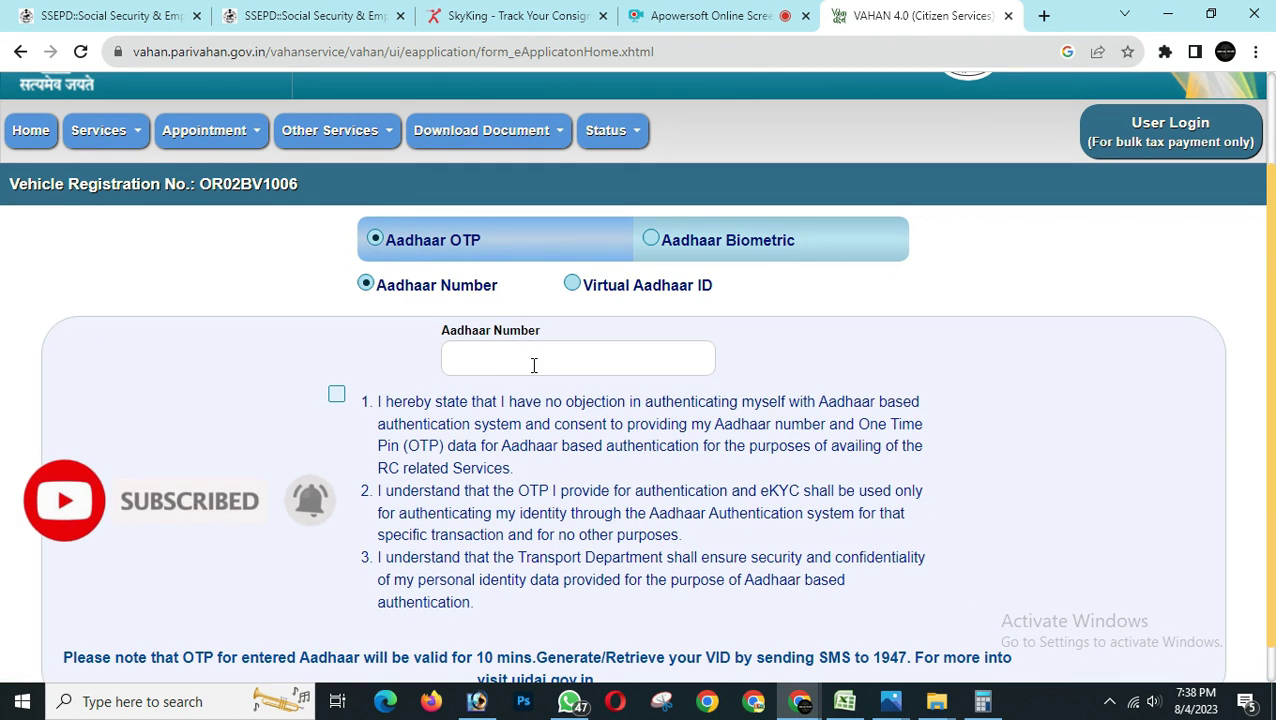
click(562, 362)
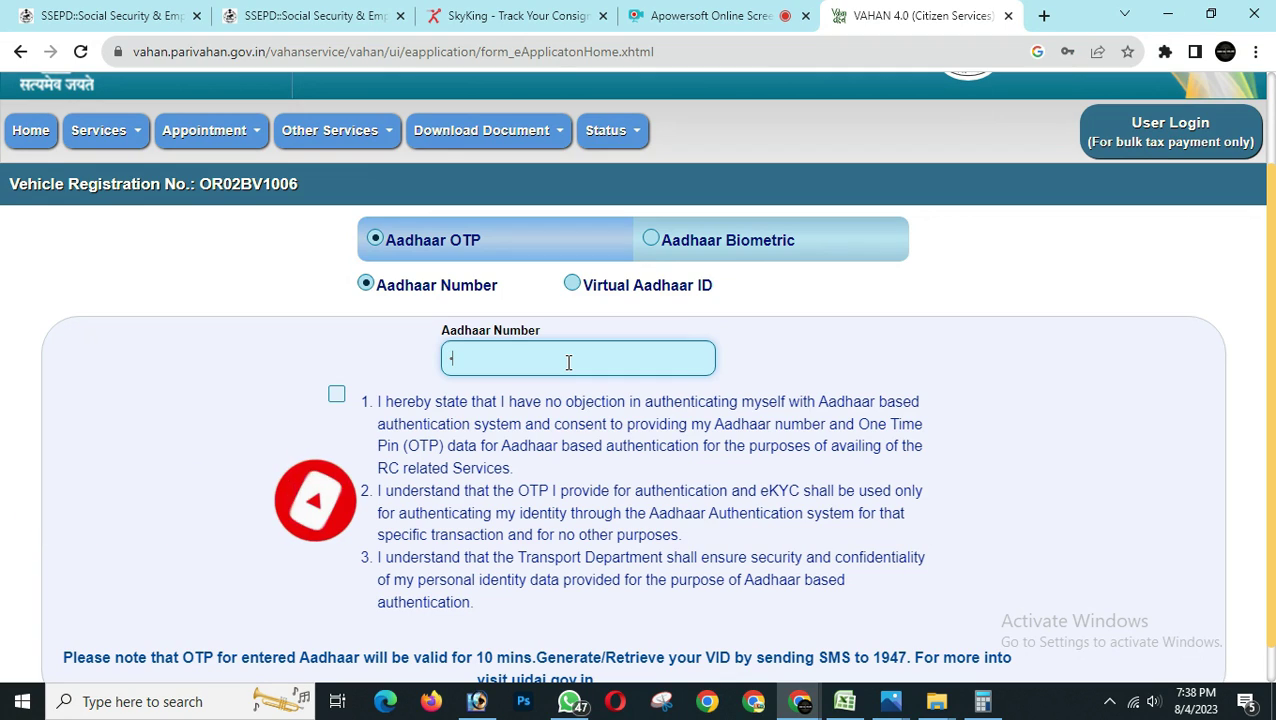
text(••••••••)
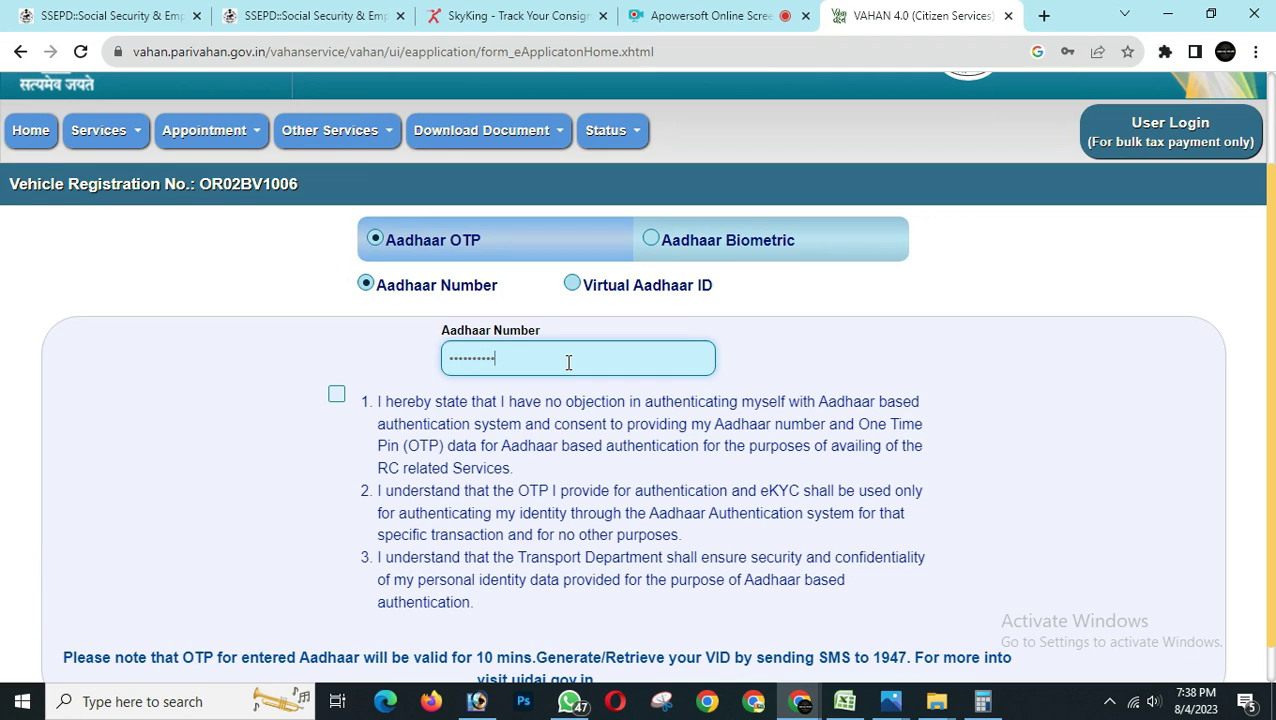
click(336, 395)
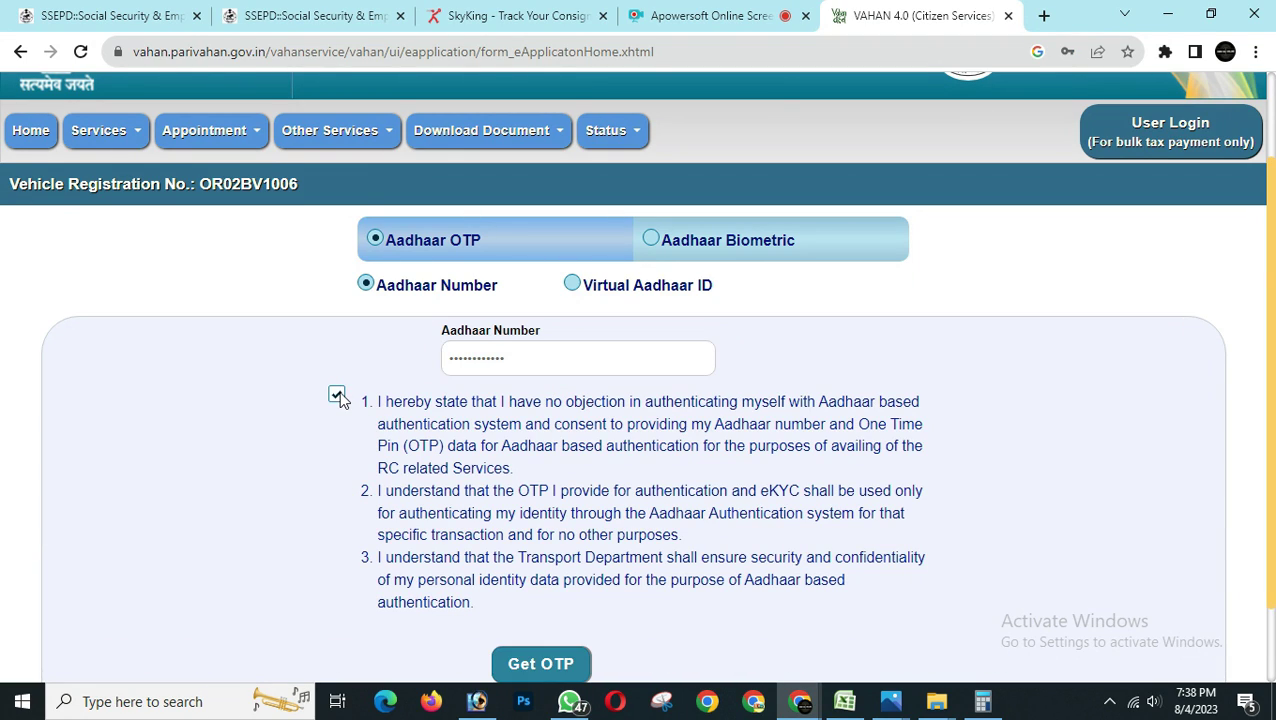
scroll(557, 505, down, 1)
click(544, 575)
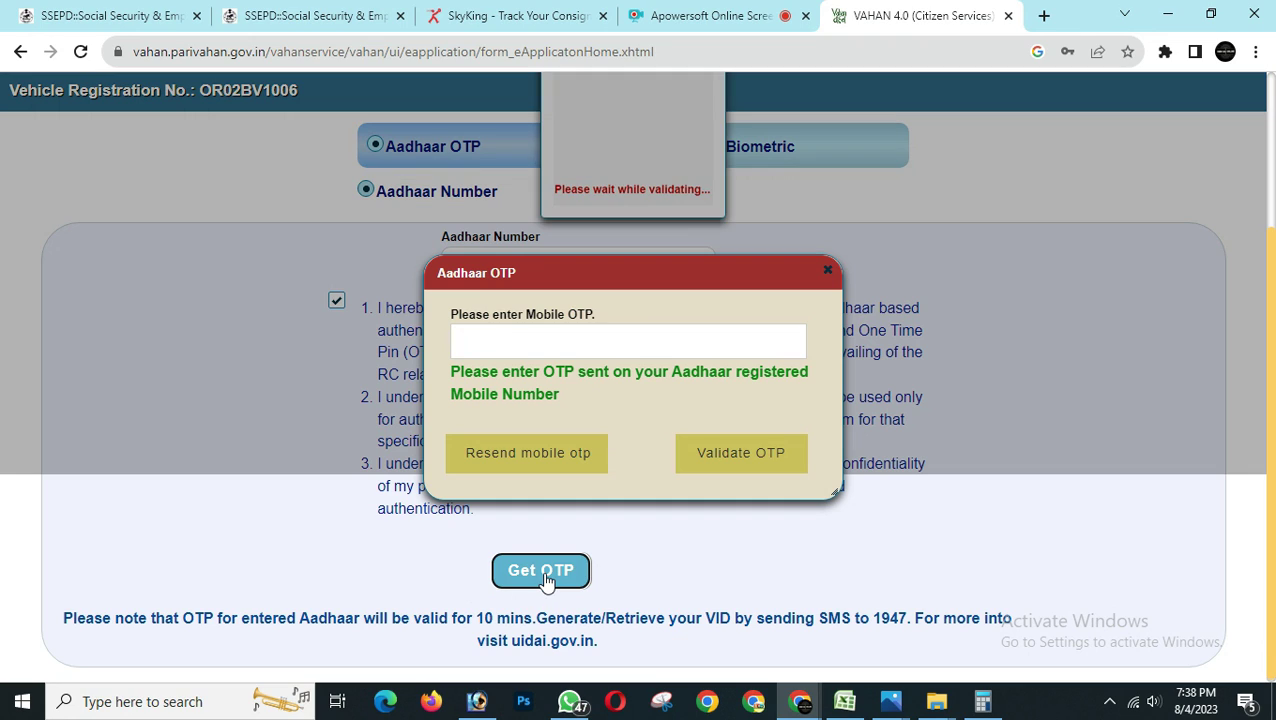
click(745, 453)
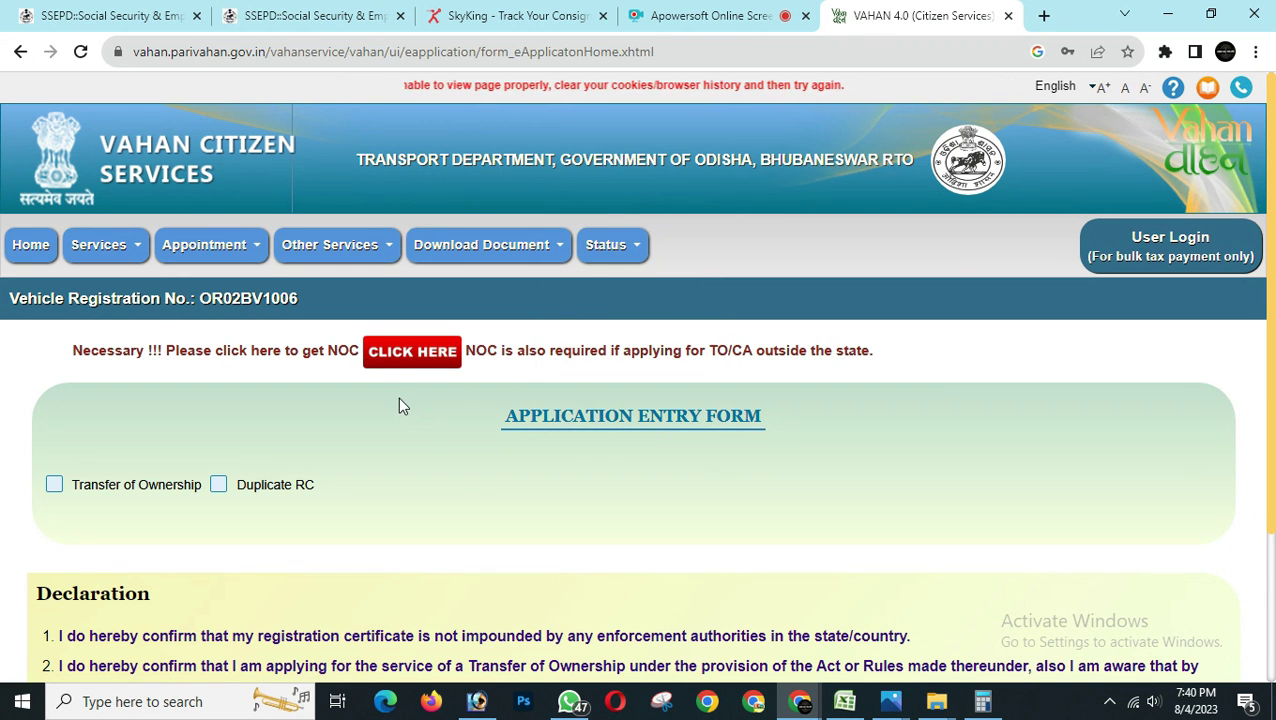
Tick Transfer of Ownership and start the New Owner Name in Transferee (Buyer's) Details
click(54, 485)
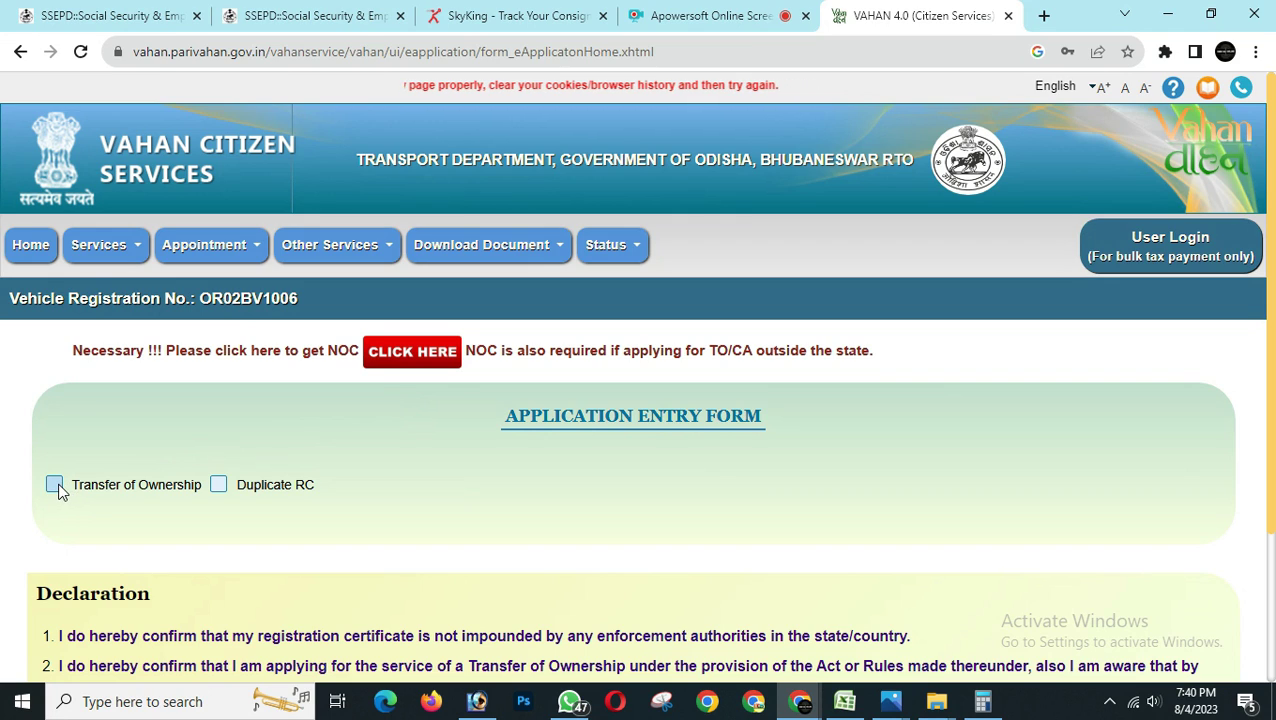
scroll(58, 490, down, 1)
scroll(58, 490, down, 3)
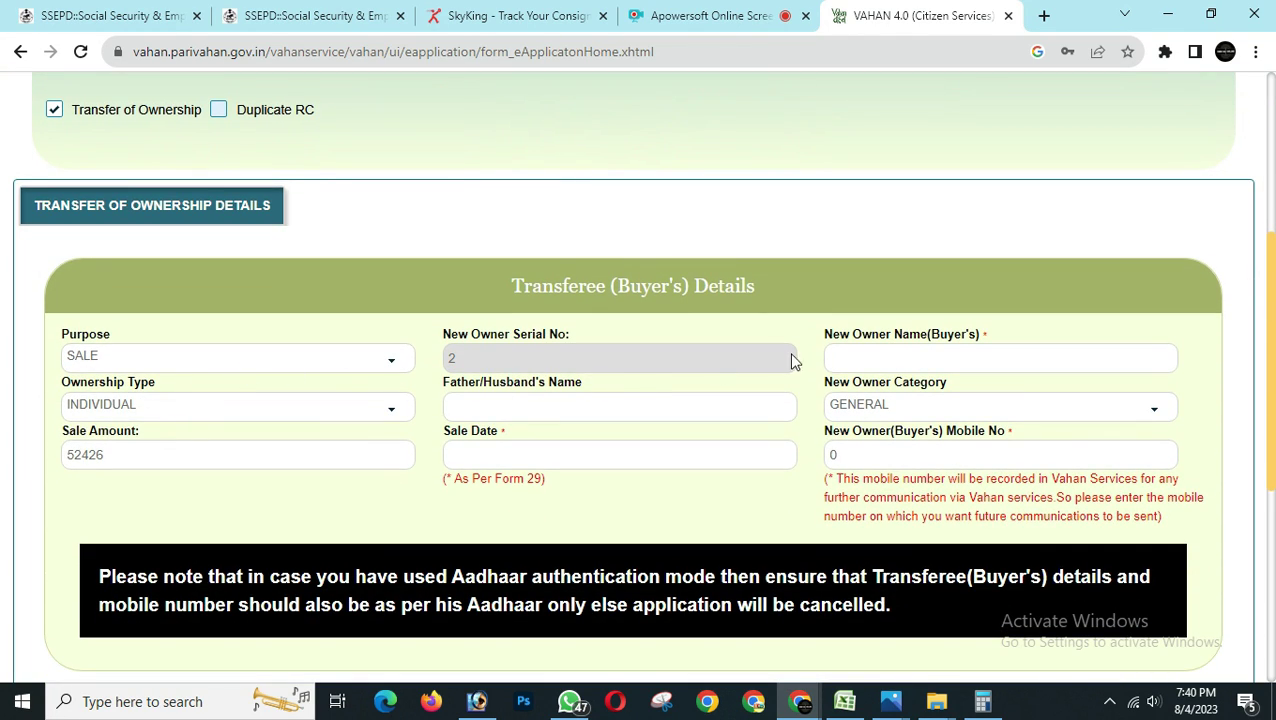
click(888, 362)
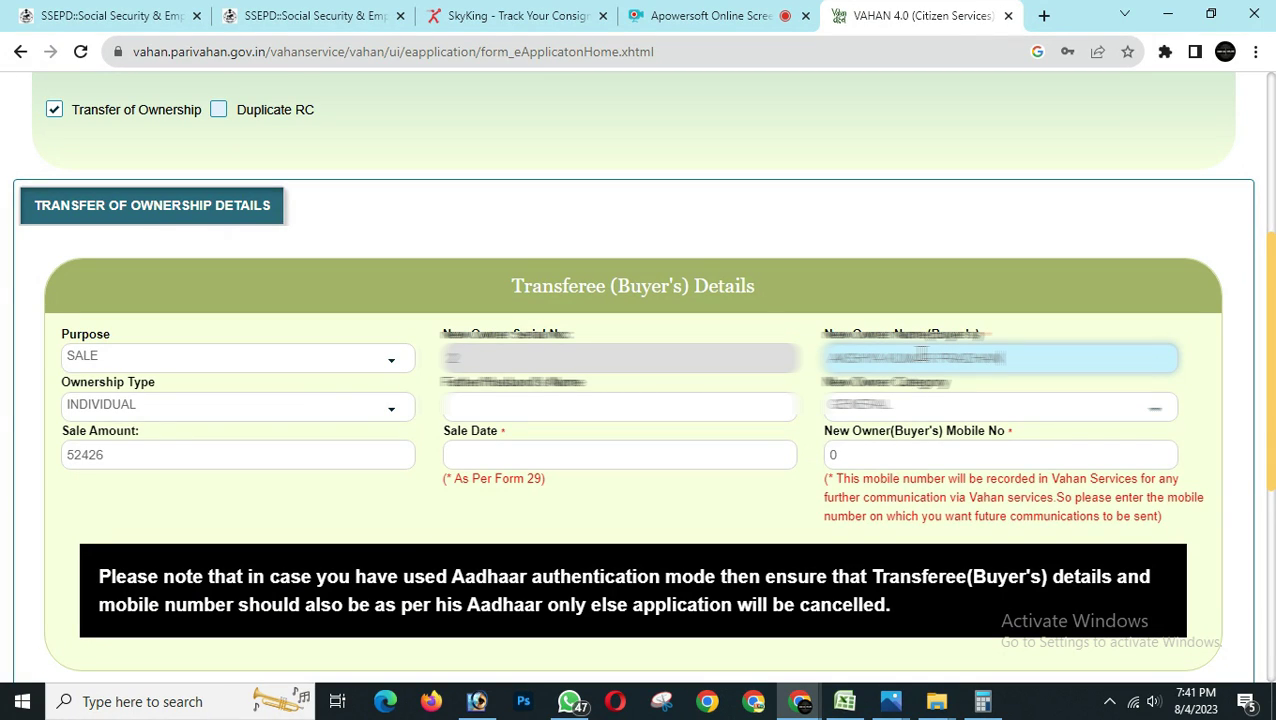
Keep ownership type INDIVIDUAL and enter the buyer's father's/husband's name and sale amount 15000
click(263, 408)
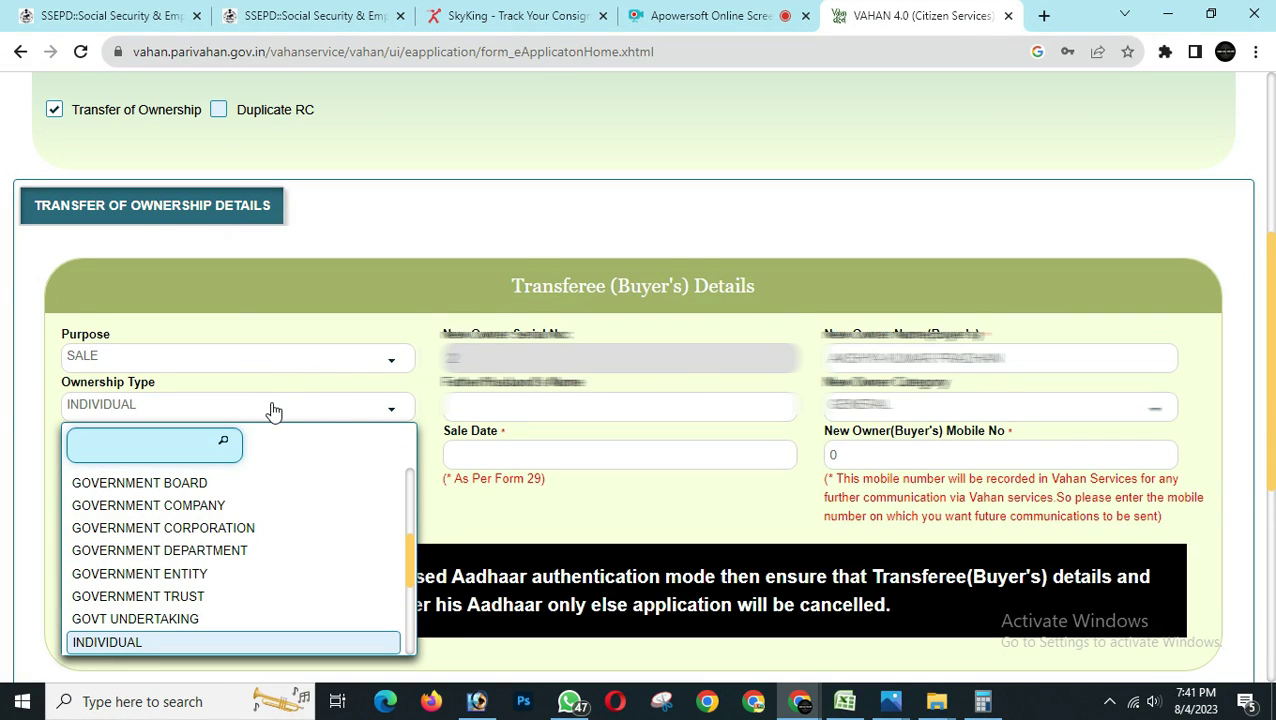
click(273, 408)
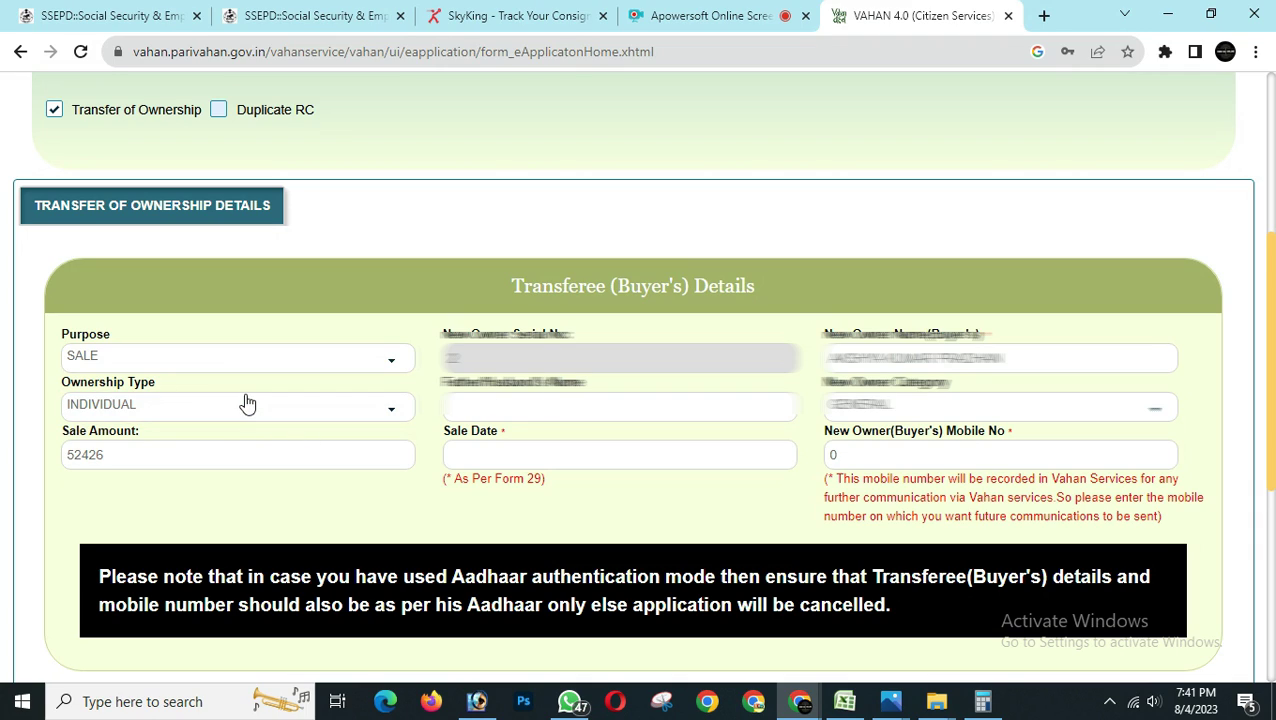
click(520, 408)
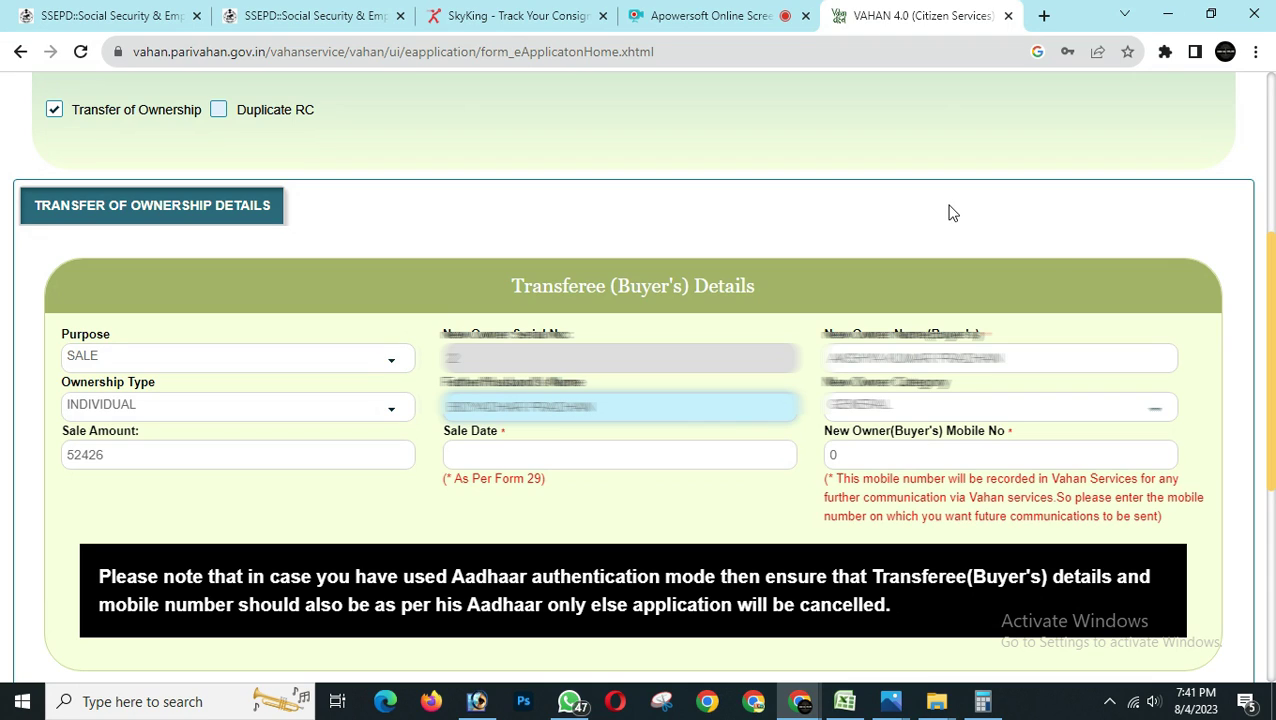
click(905, 408)
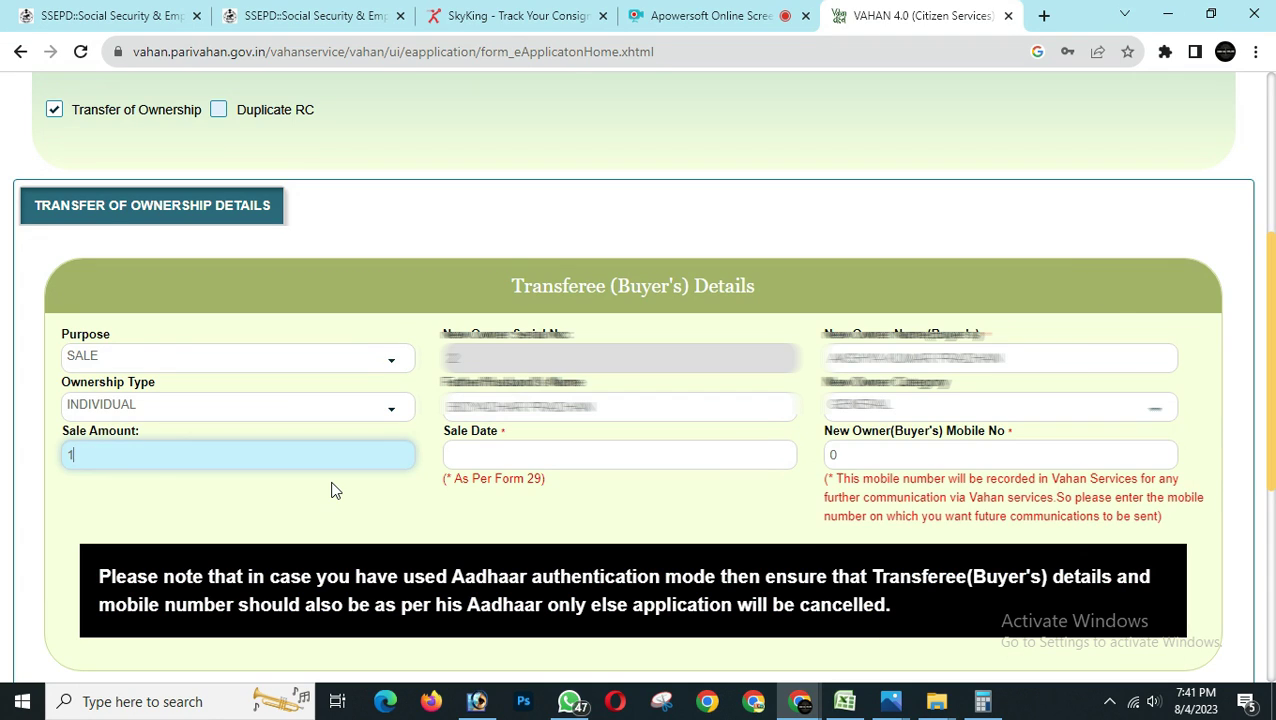
Set the sale date to 04-Aug-2023 and enter the buyer's mobile number
click(523, 457)
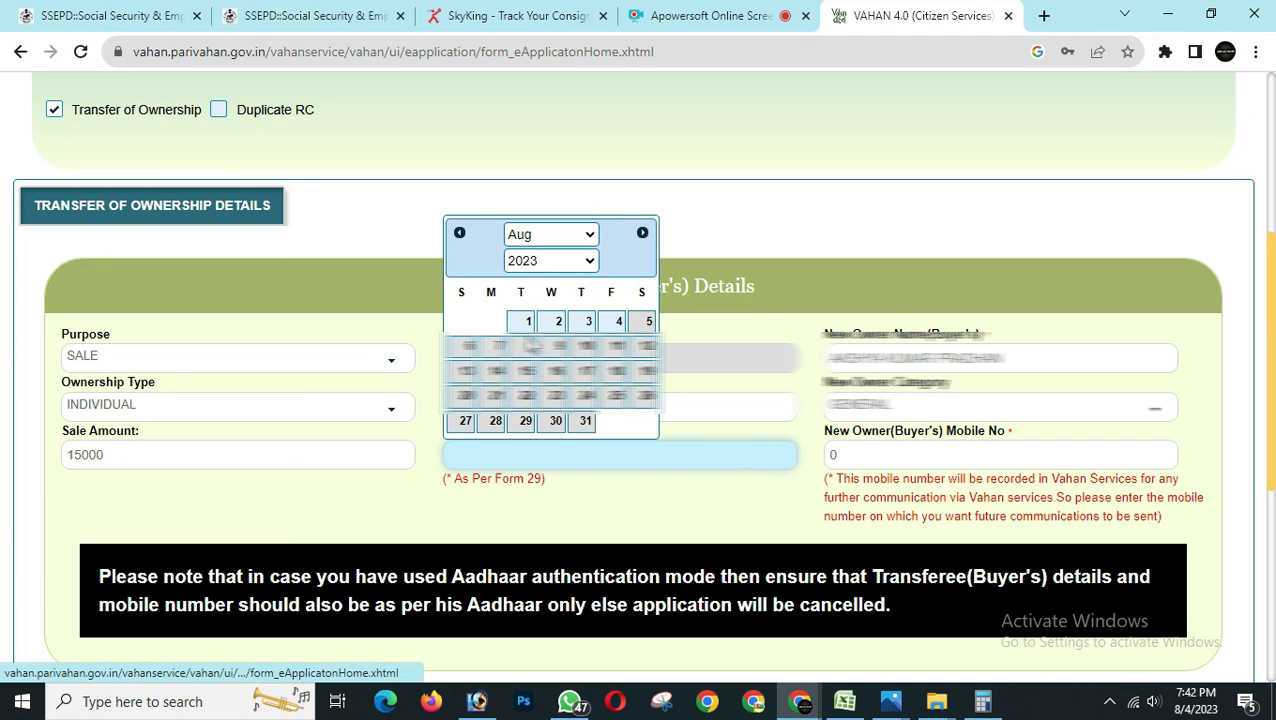
click(612, 321)
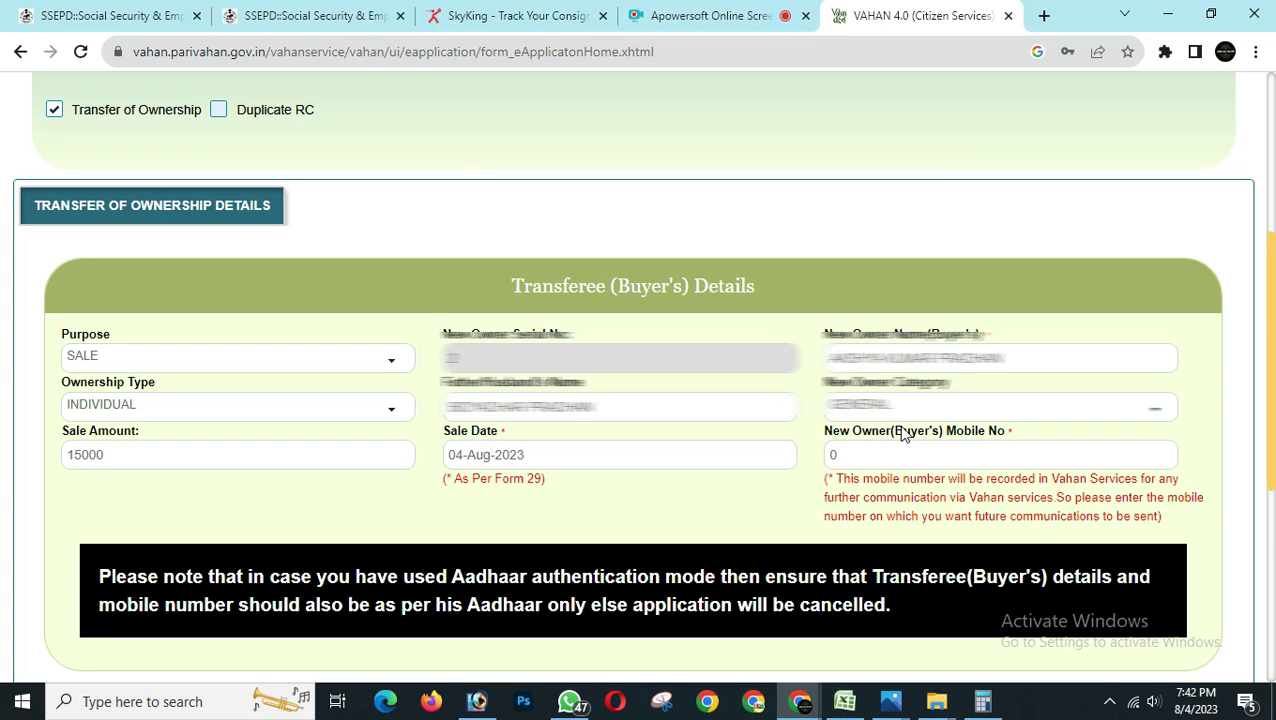
scroll(958, 420, down, 1)
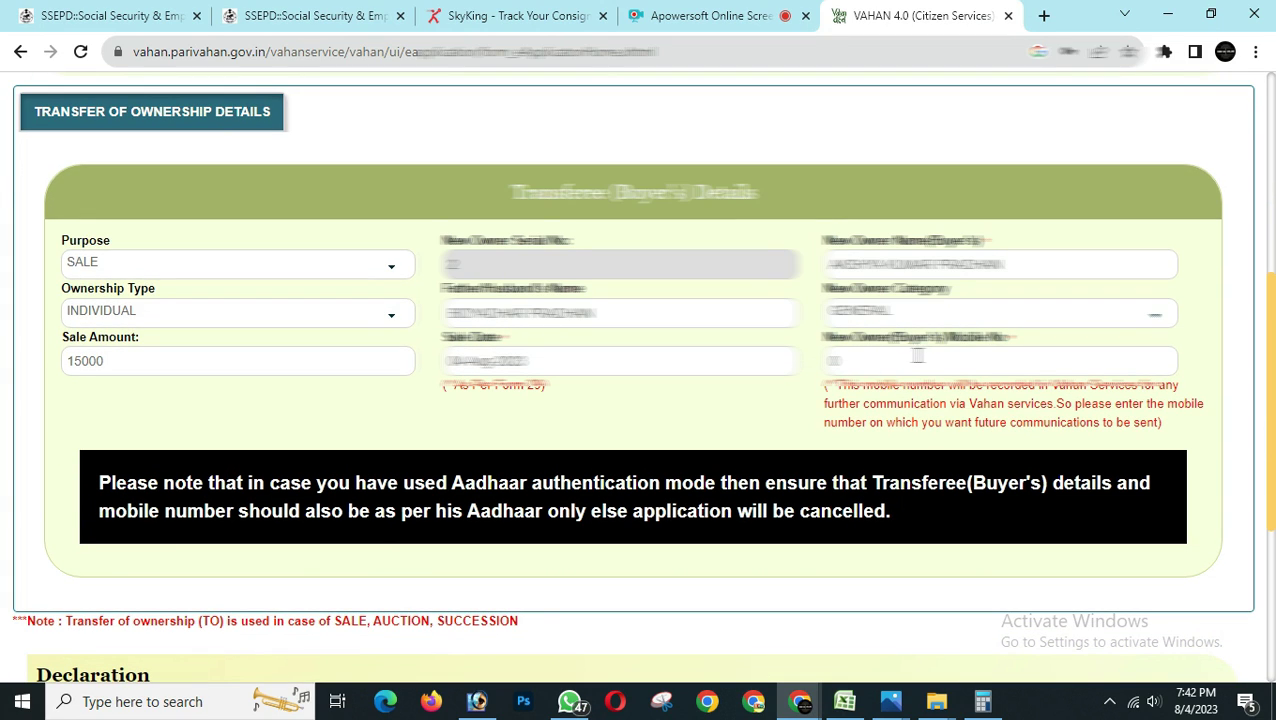
click(860, 358)
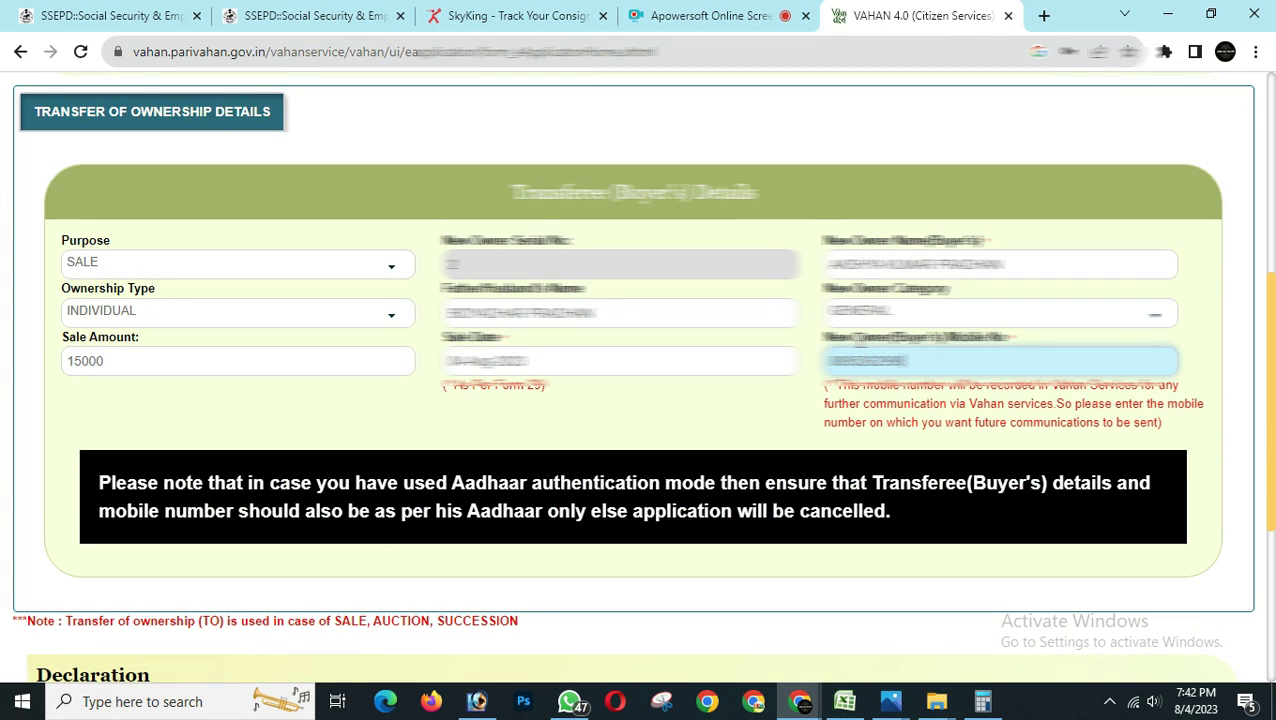
Tick the Transferee (Buyer) details confirmation and Save TO Draft
scroll(666, 493, down, 3)
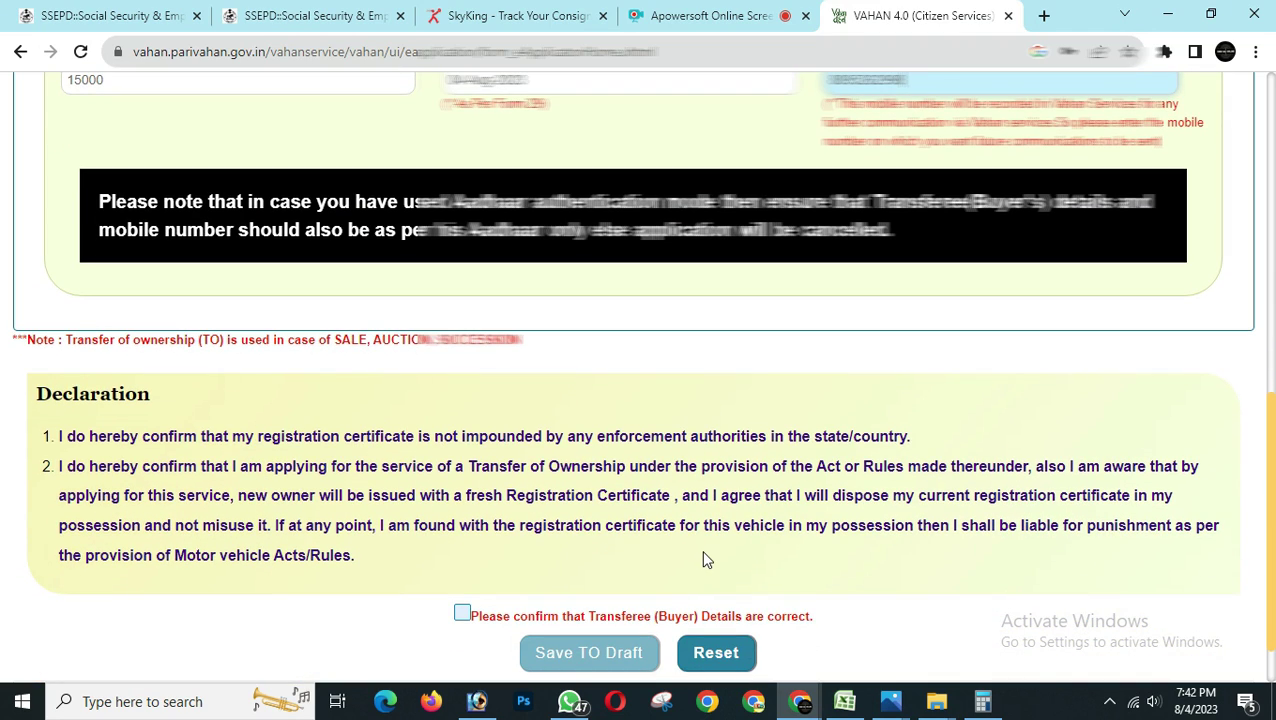
click(465, 614)
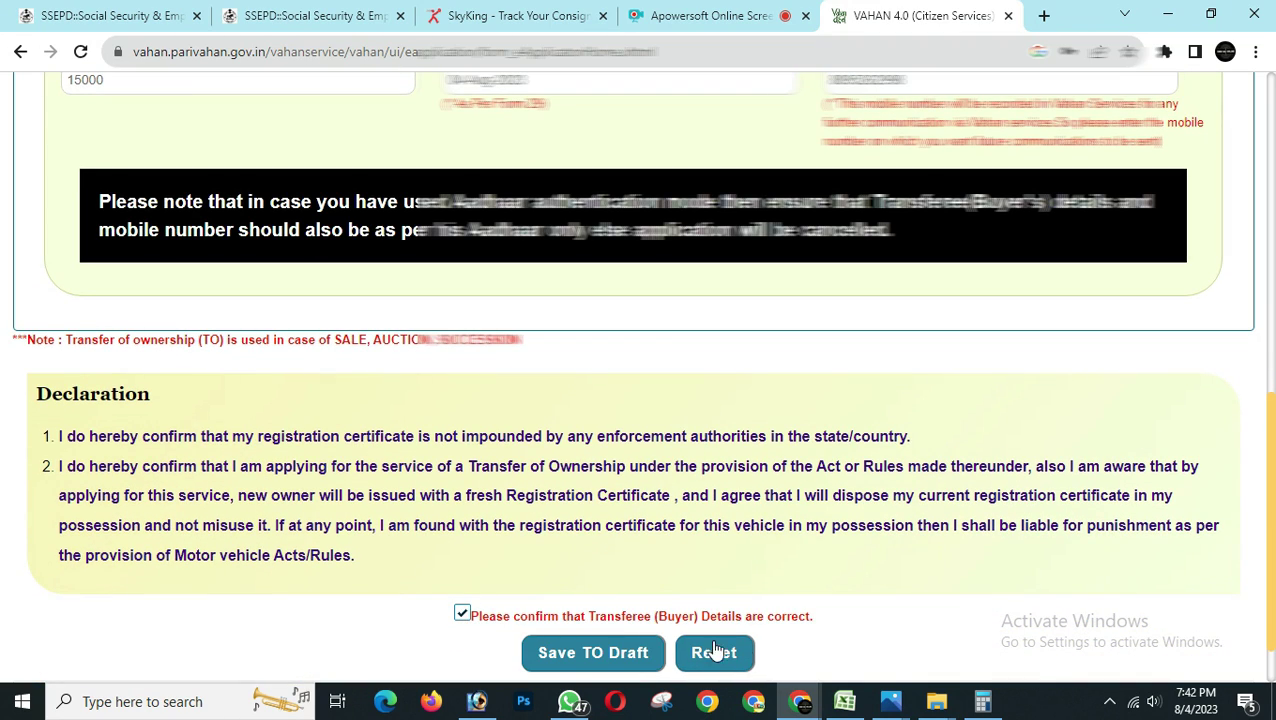
scroll(225, 398, down, 1)
click(595, 578)
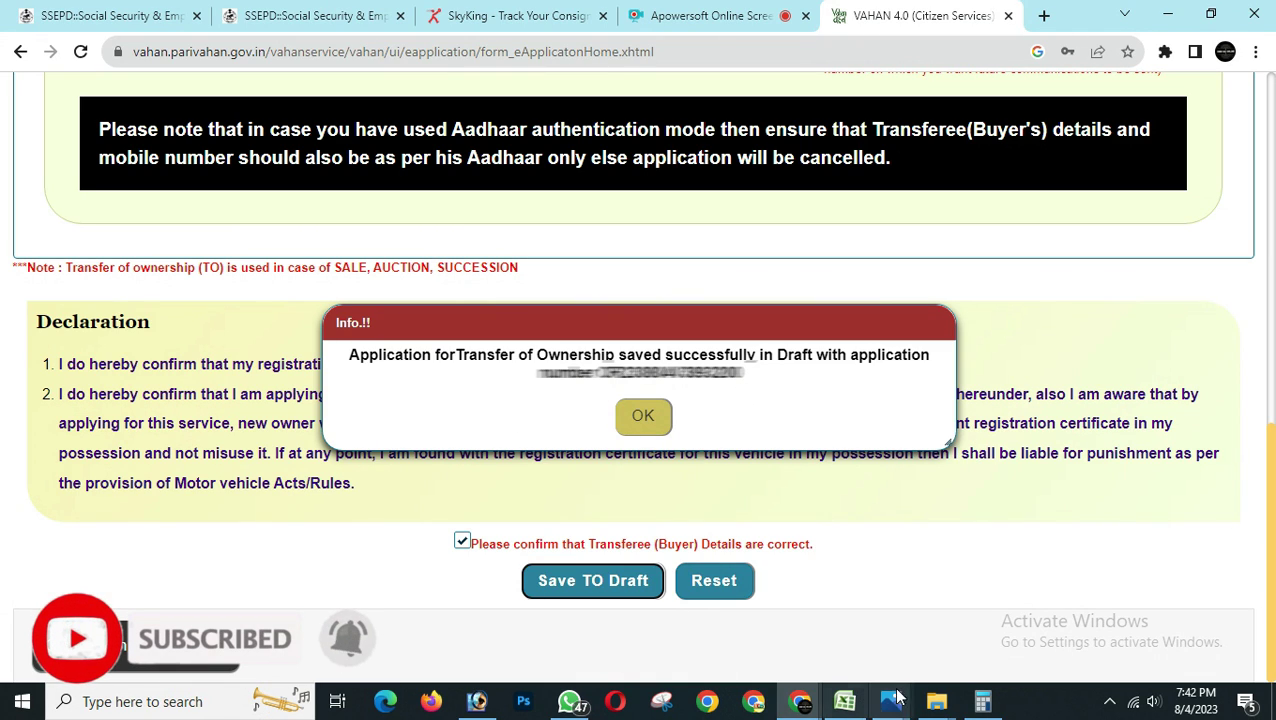
Paste the draft-saved screenshot into a new Word 2007 document, save it, and return to Chrome
click(62, 703)
text(wor)
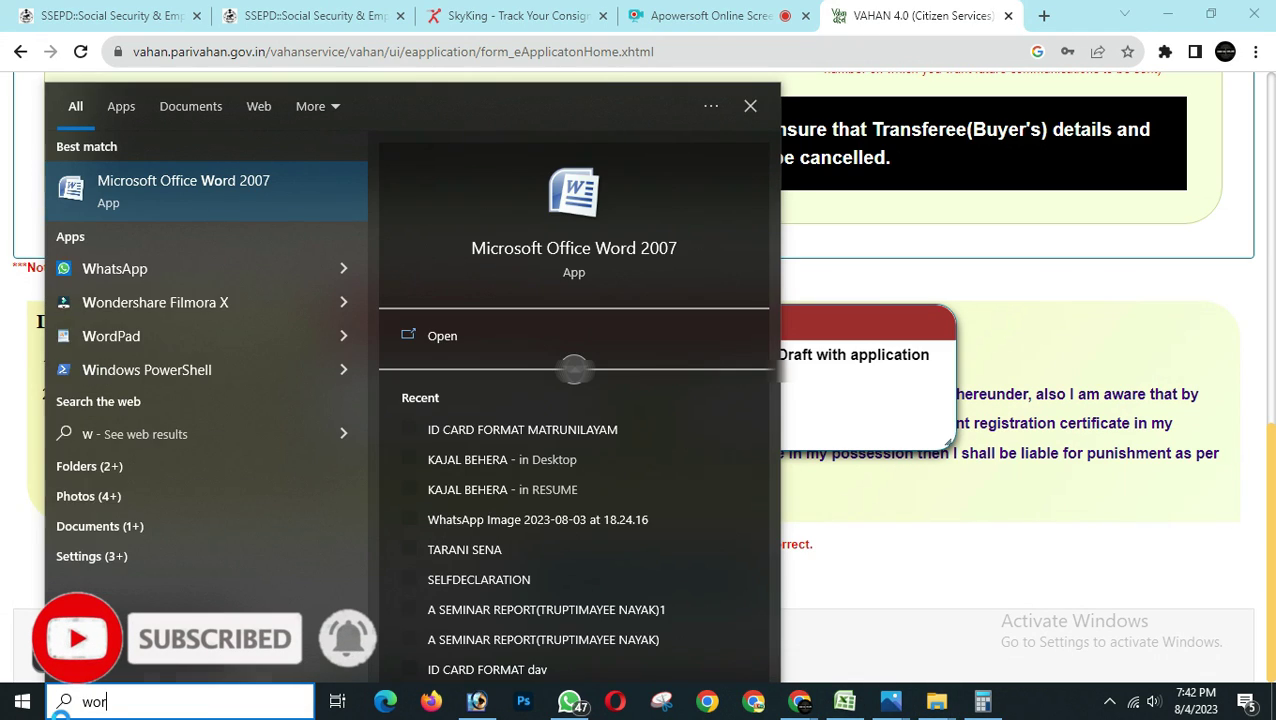
text(d)
click(190, 199)
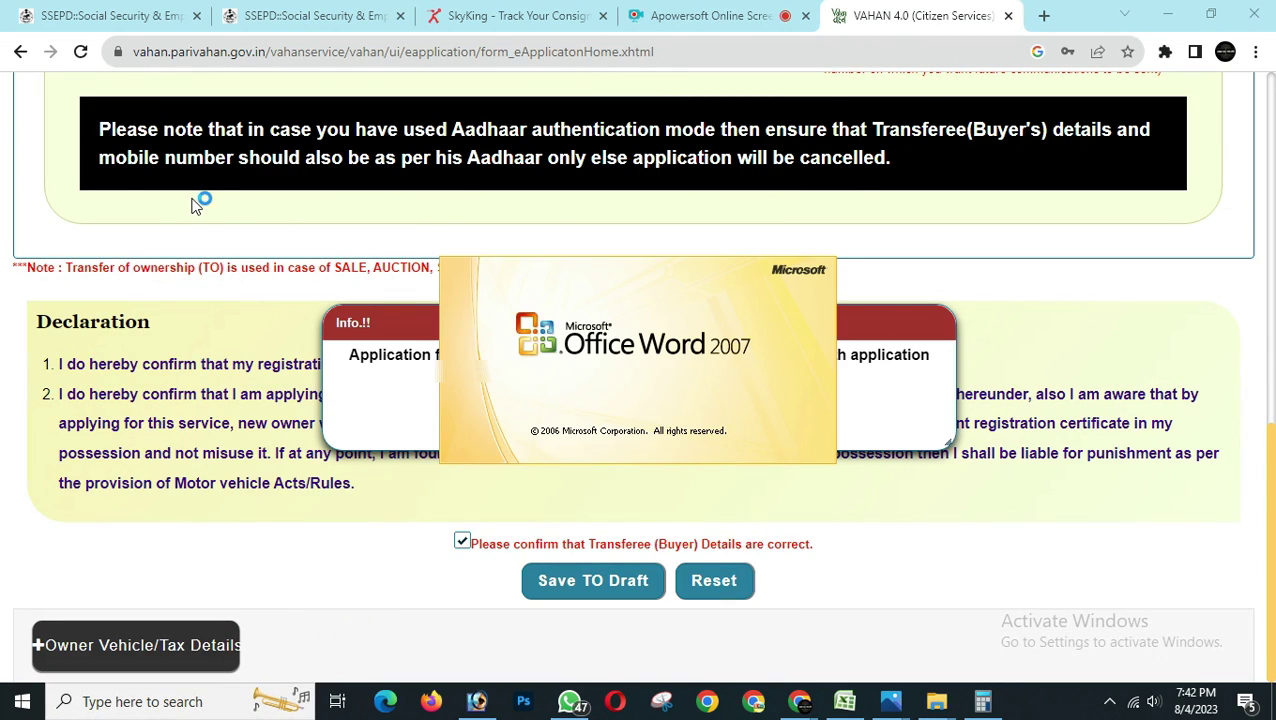
key(ctrl+v)
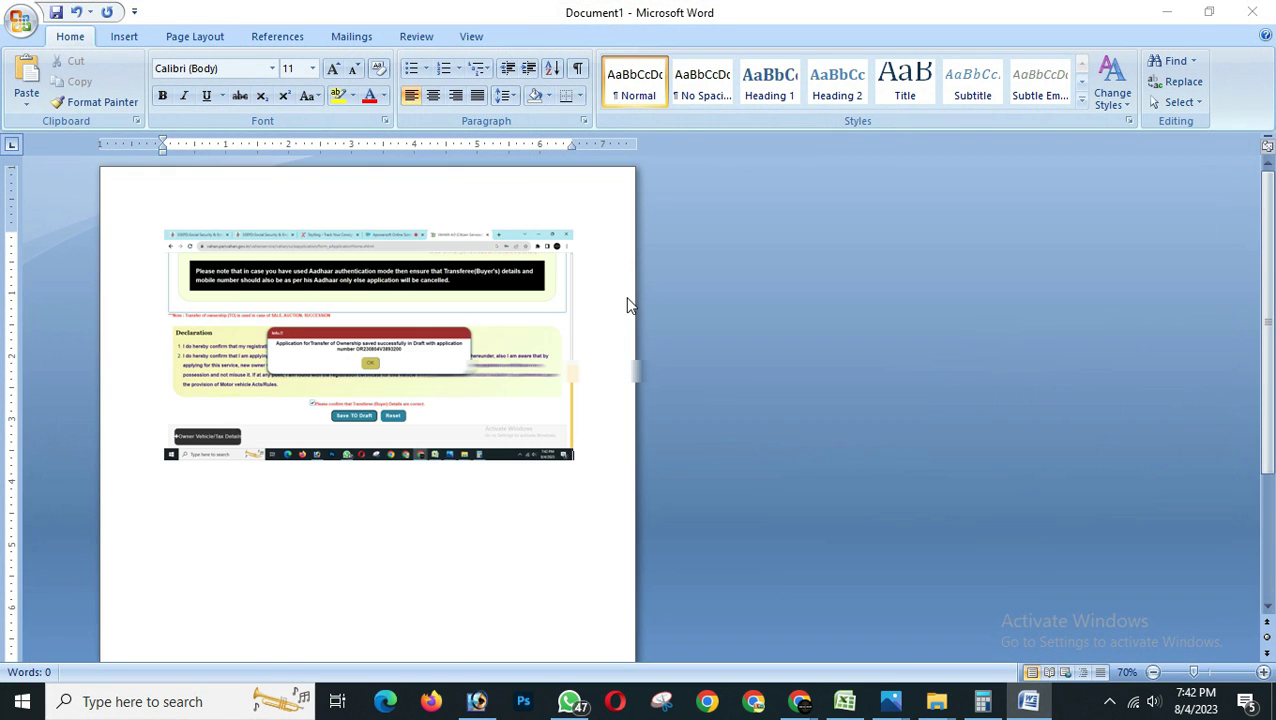
key(ctrl+s)
key(Return)
key(alt+Tab)
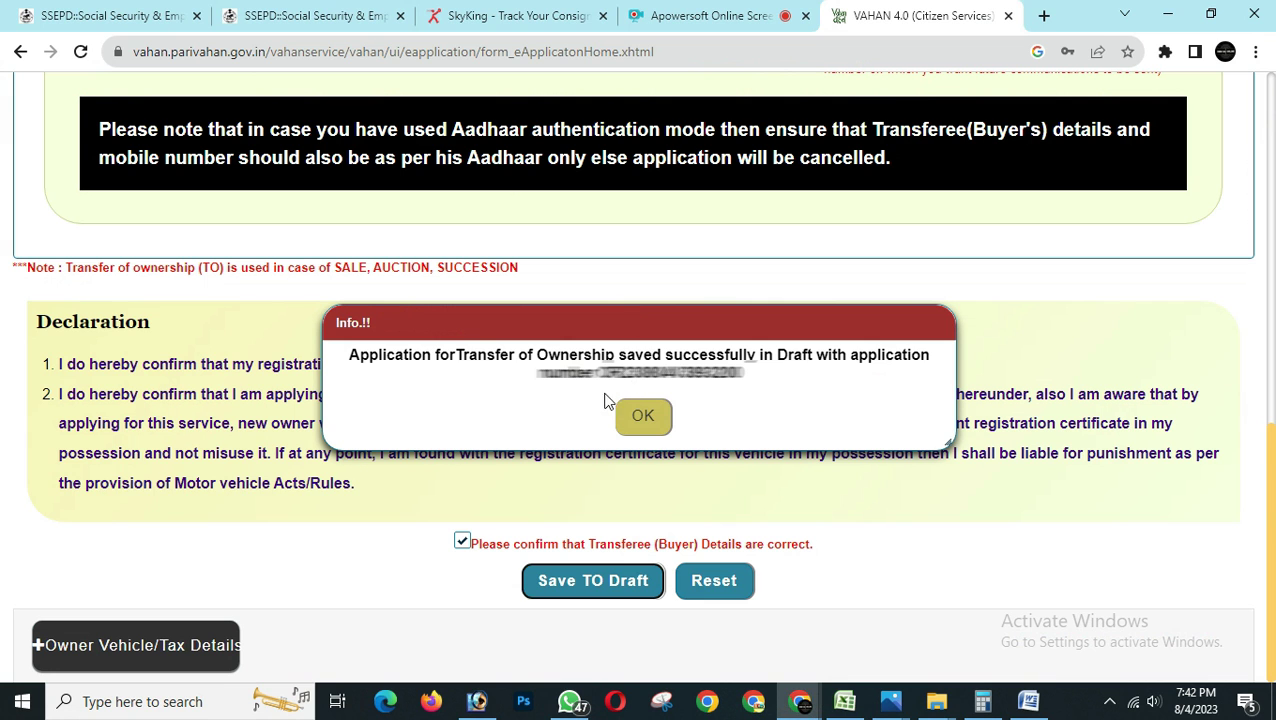
Dismiss the draft message, submit the application, and search Google for 'SARATHI PARIVAHAN'
click(648, 412)
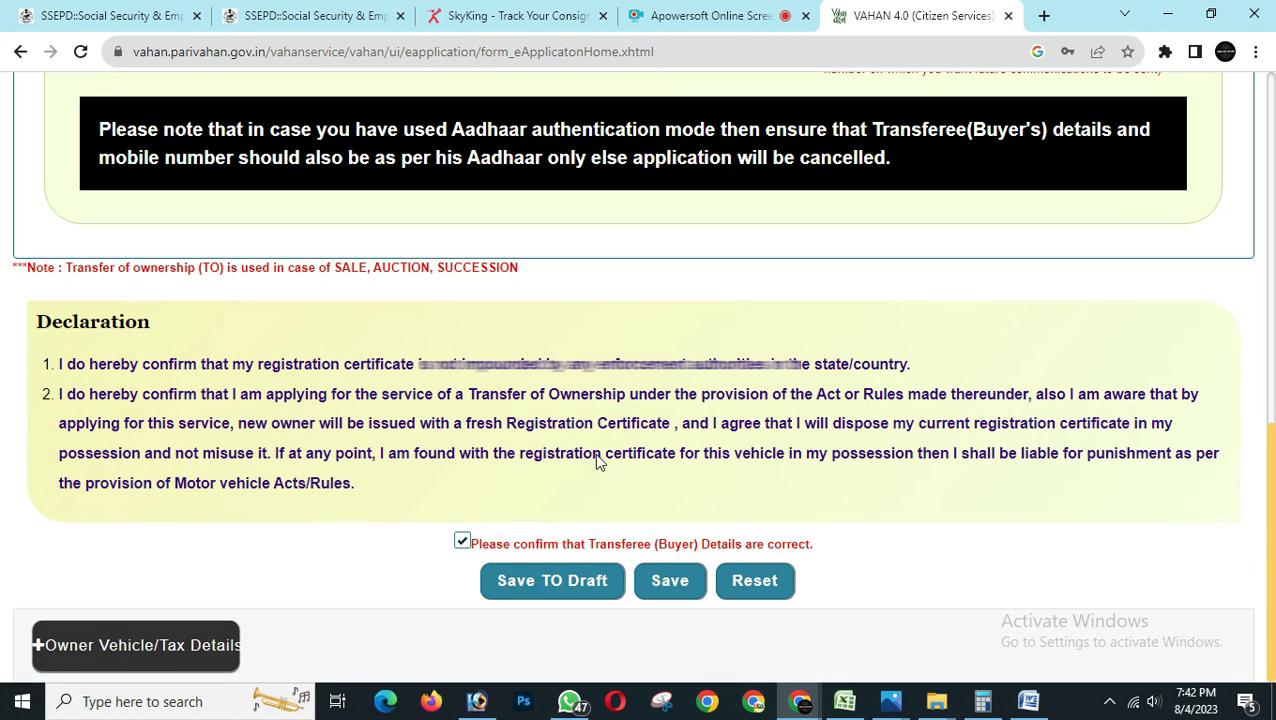
click(684, 588)
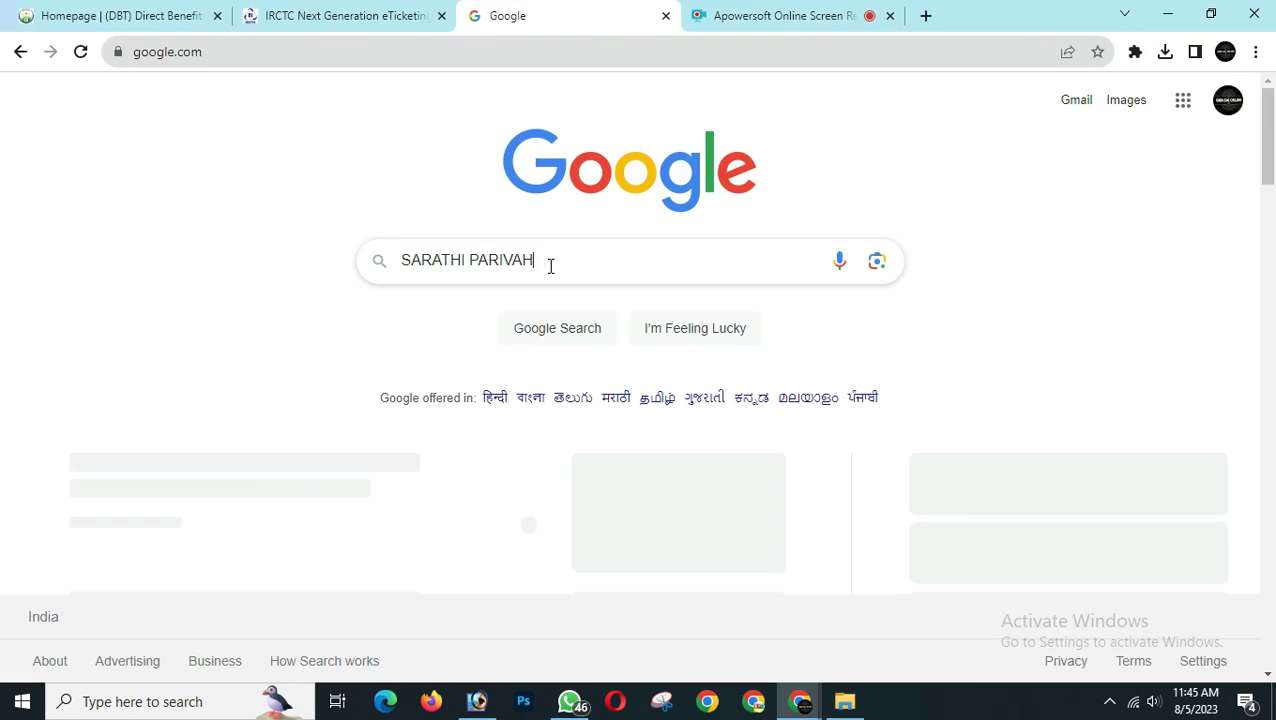
text(AN)
key(Return)
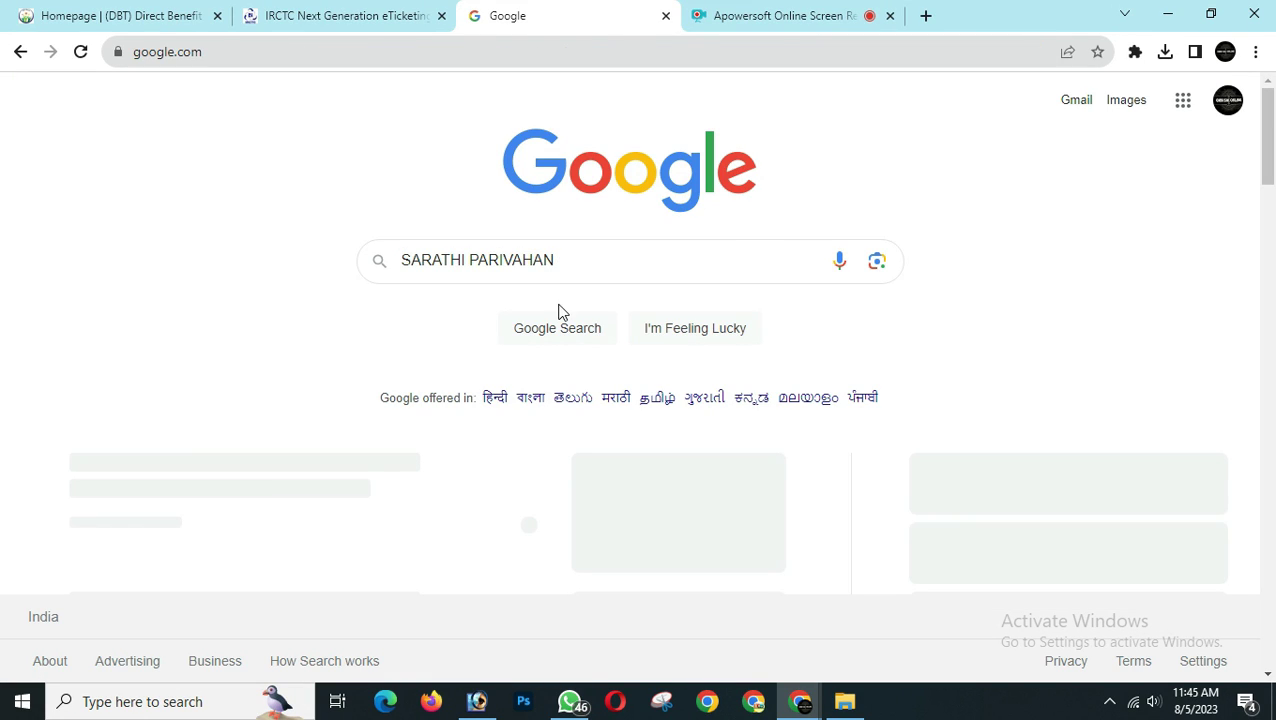
Open Parivahan Sewa from the search results, go to Vehicle Related Services, and choose Odisha
click(579, 340)
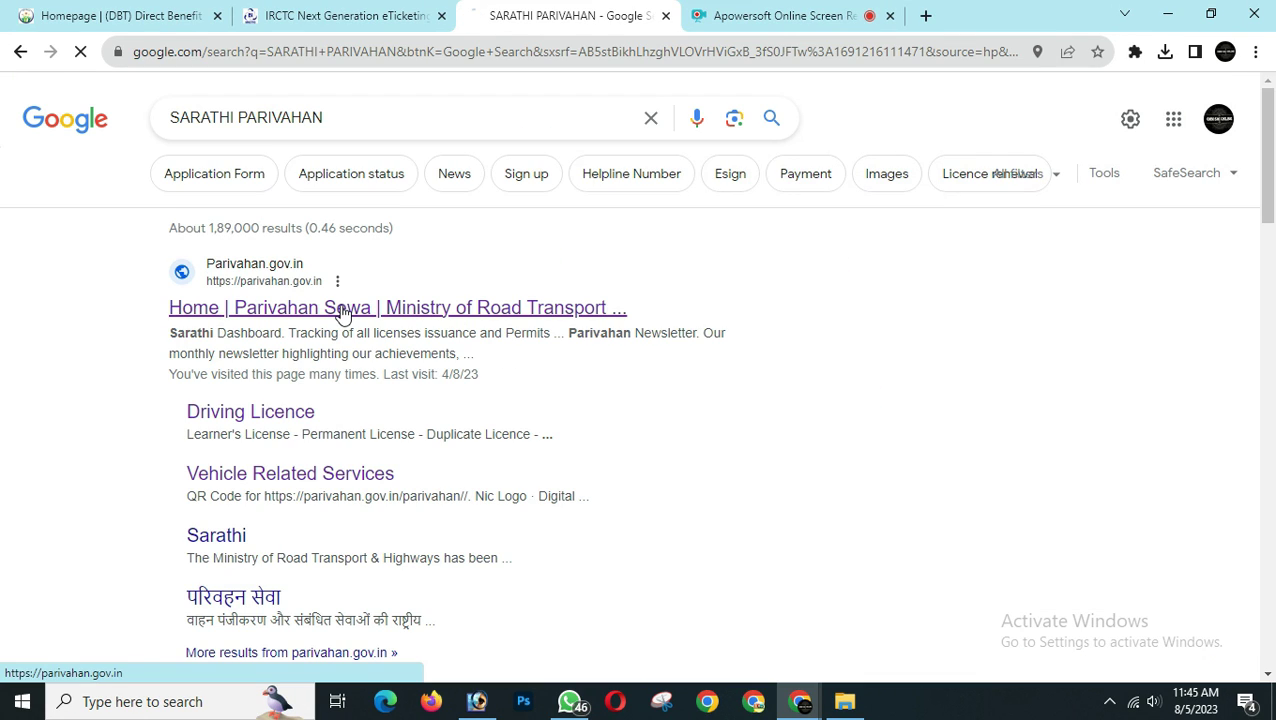
click(343, 313)
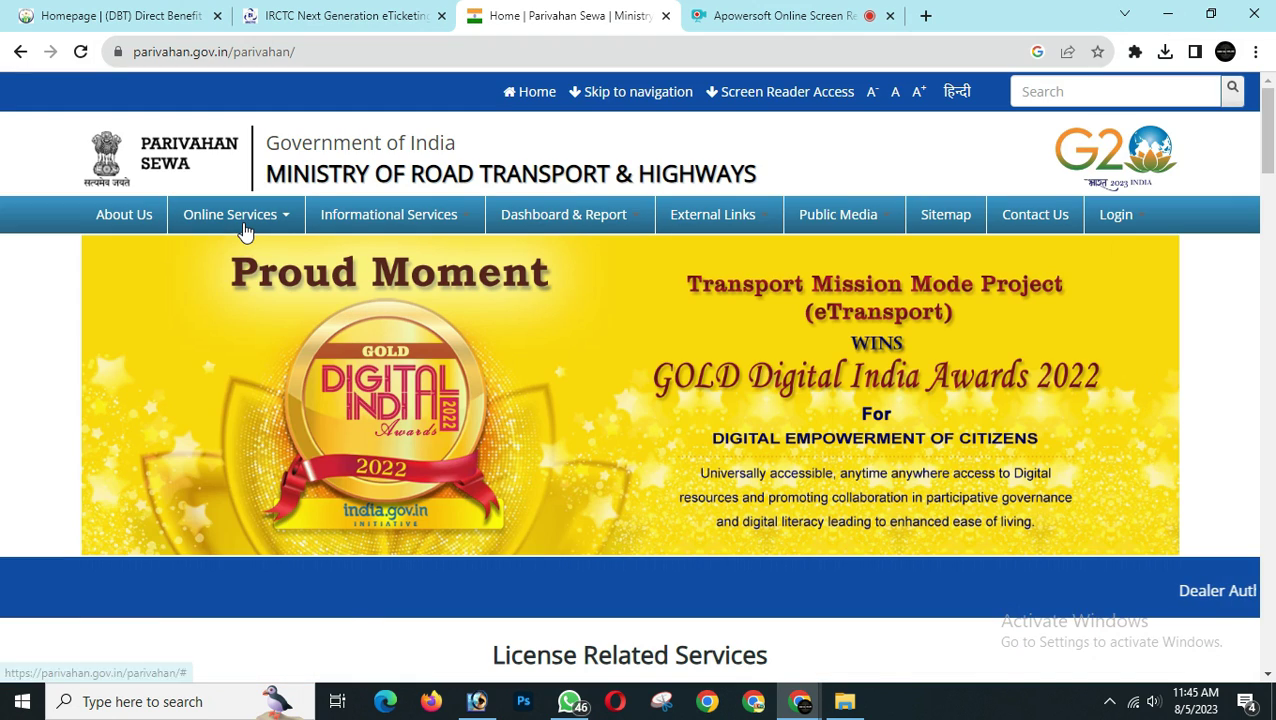
mouse_move(242, 228)
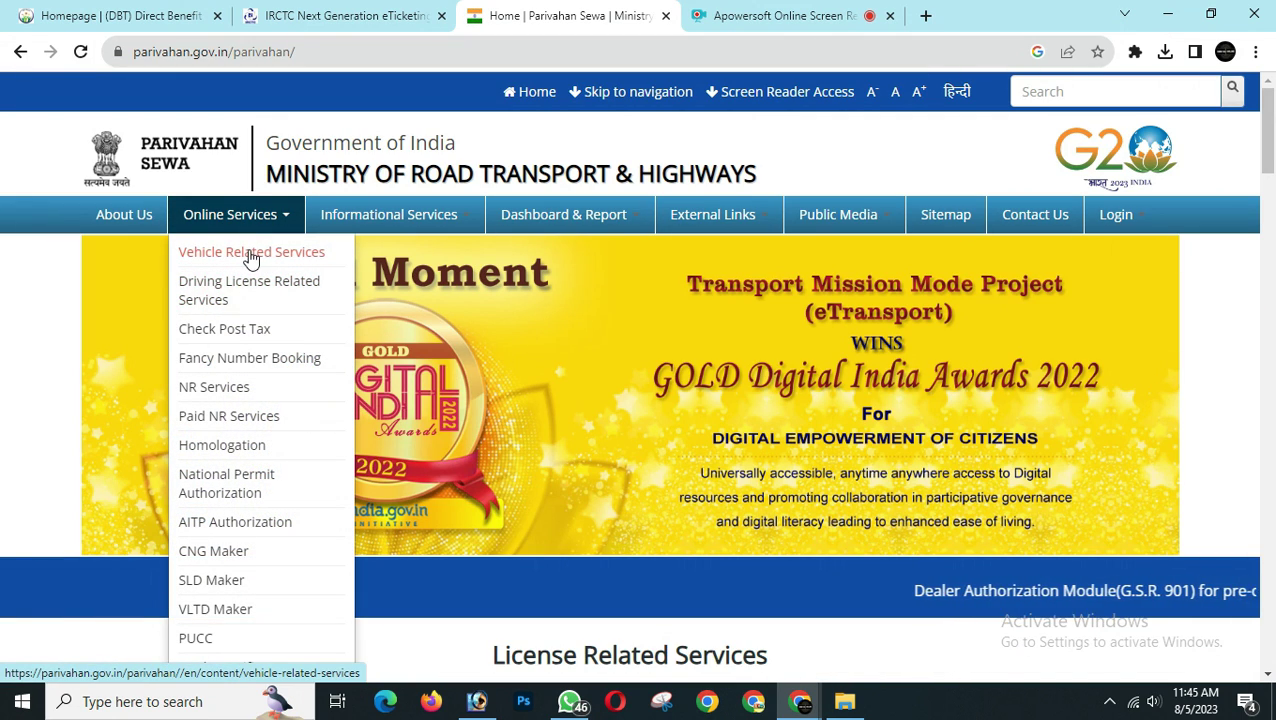
click(252, 257)
click(407, 351)
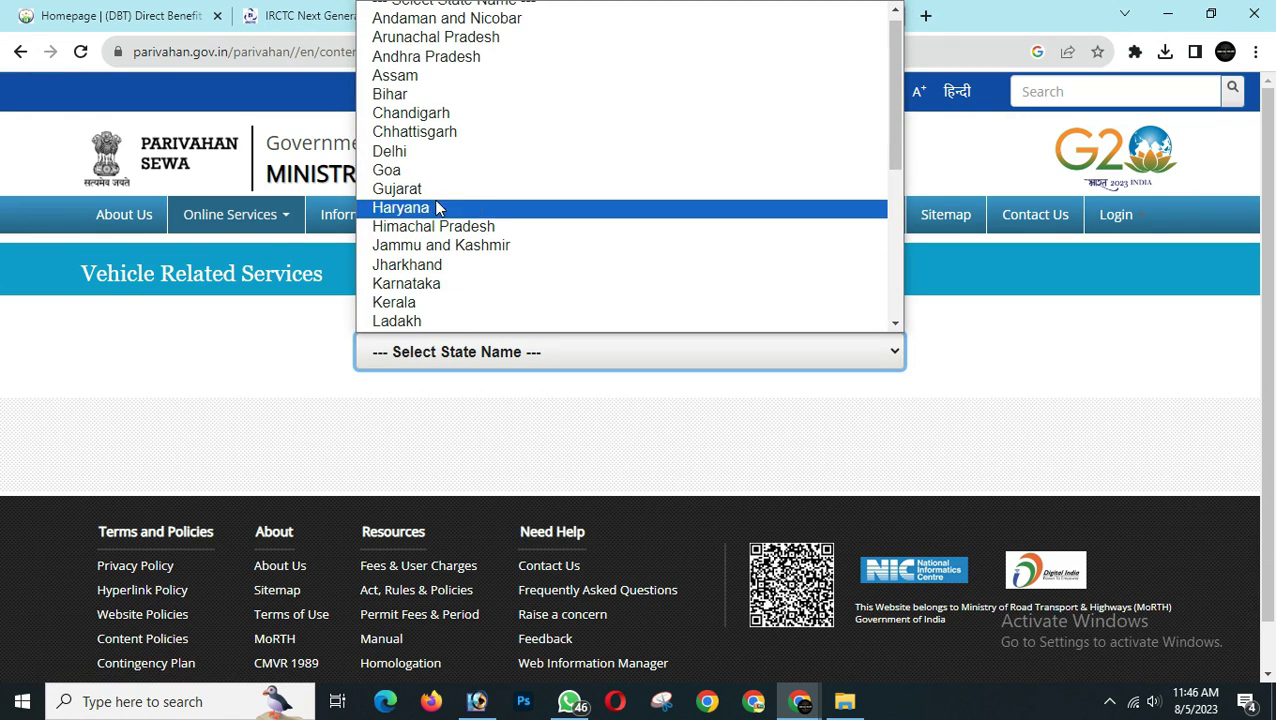
scroll(463, 150, down, 2)
scroll(463, 150, down, 3)
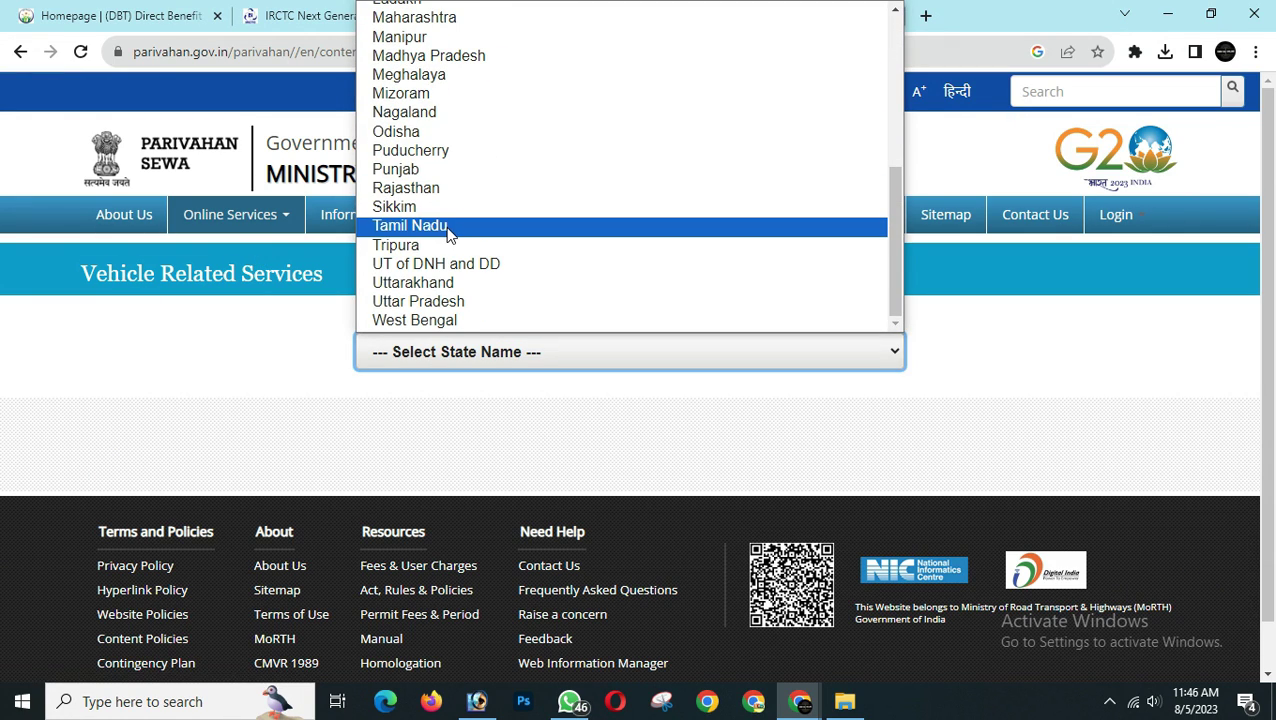
click(444, 131)
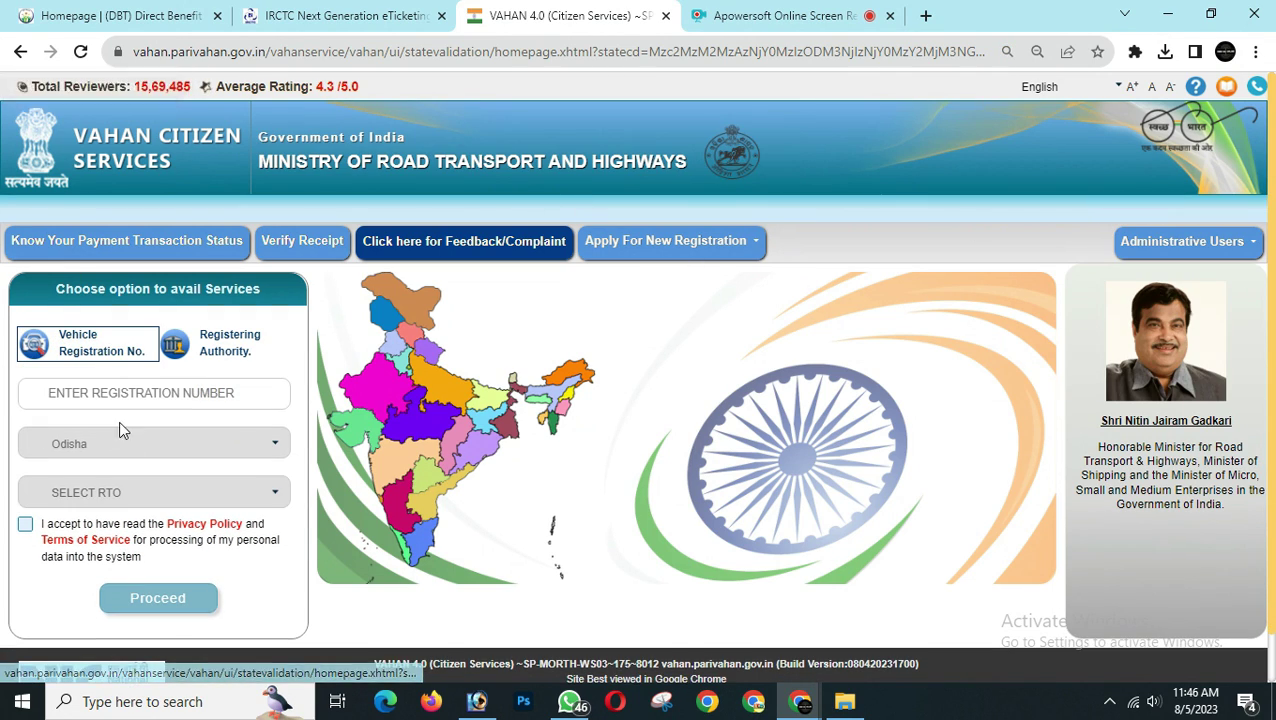
Enter the registration number for Odisha's BHUBANESWAR RTO and proceed past the notice to services
click(113, 395)
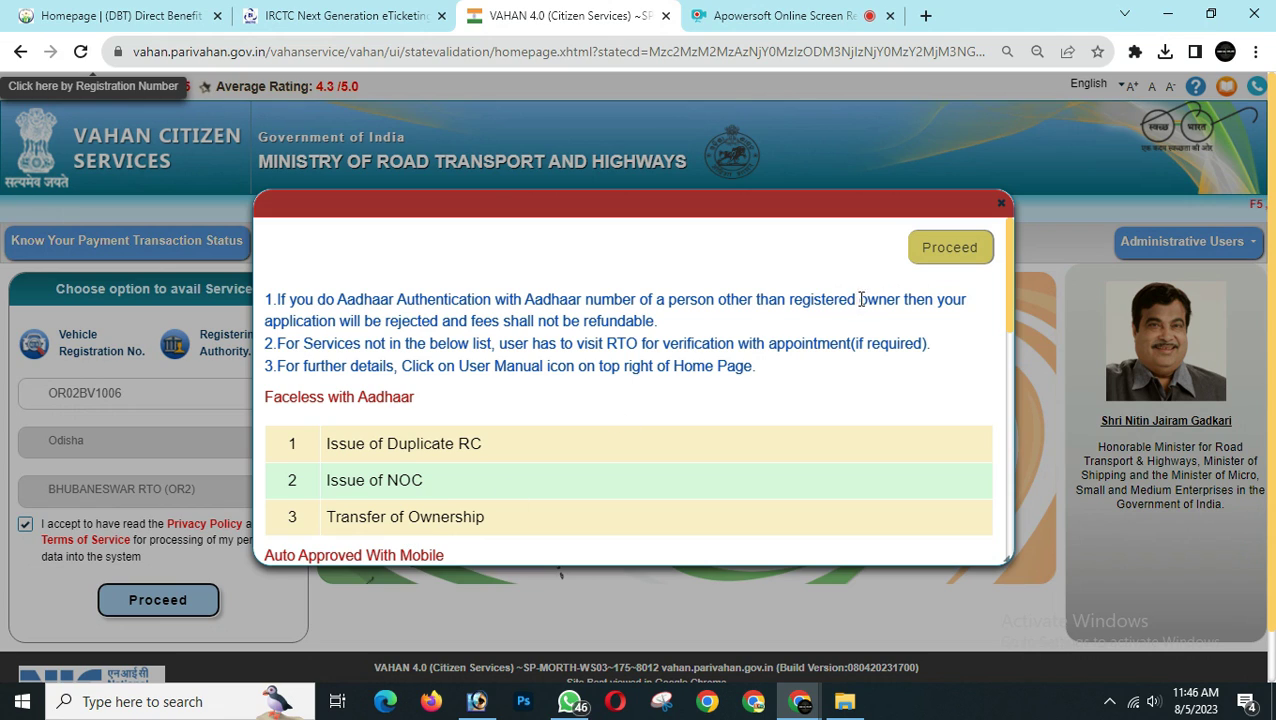
click(914, 258)
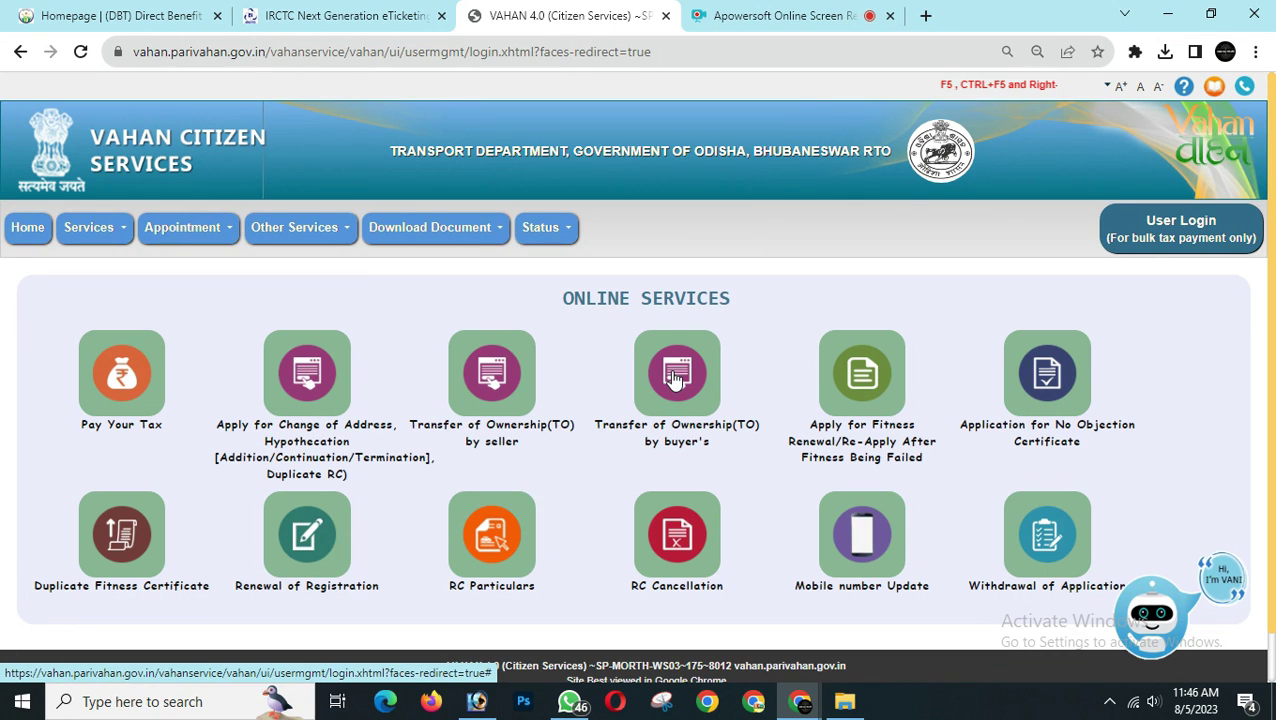
Open Transfer of Ownership by buyer's, paste the application number, and verify it via OTP
click(675, 378)
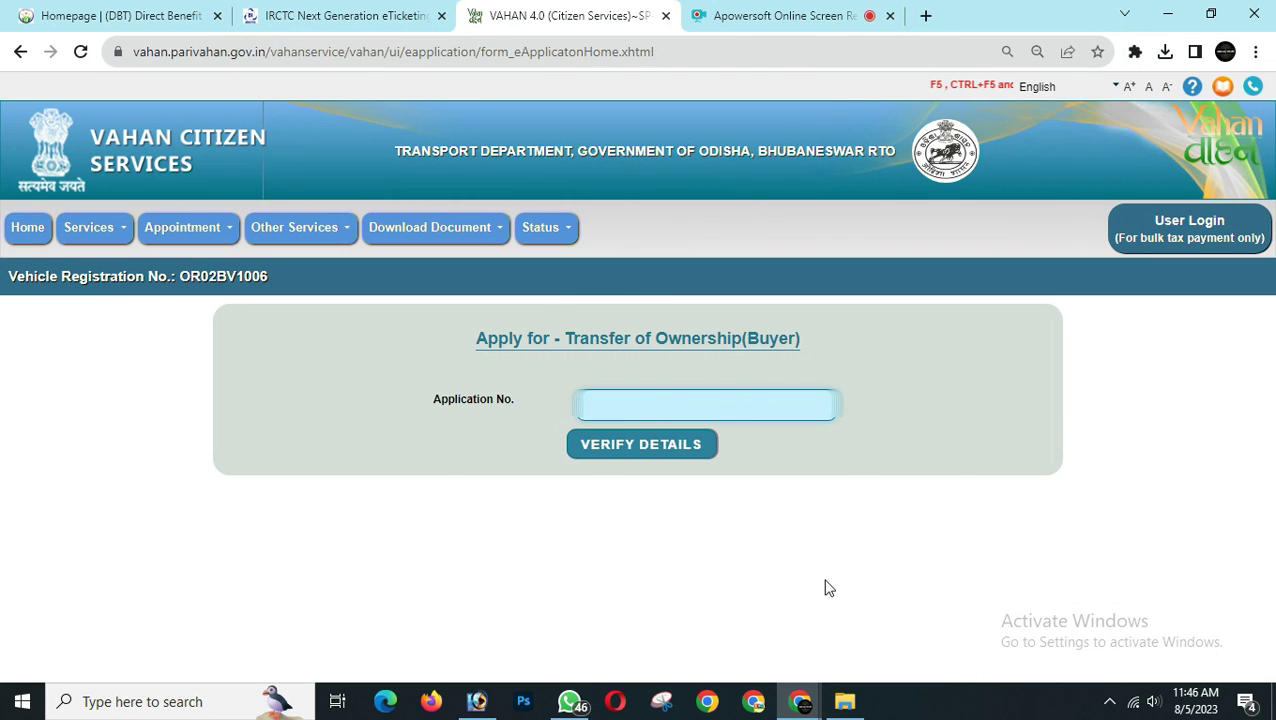
key(ctrl+v)
click(617, 464)
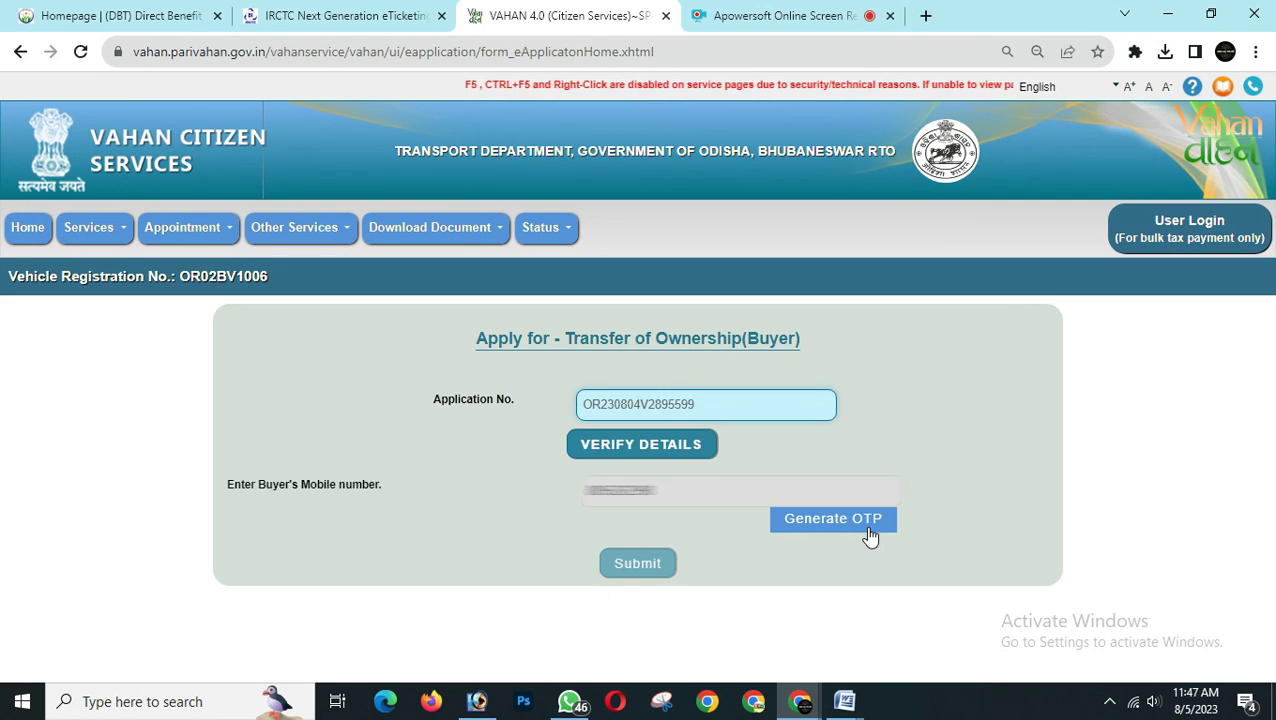
click(869, 534)
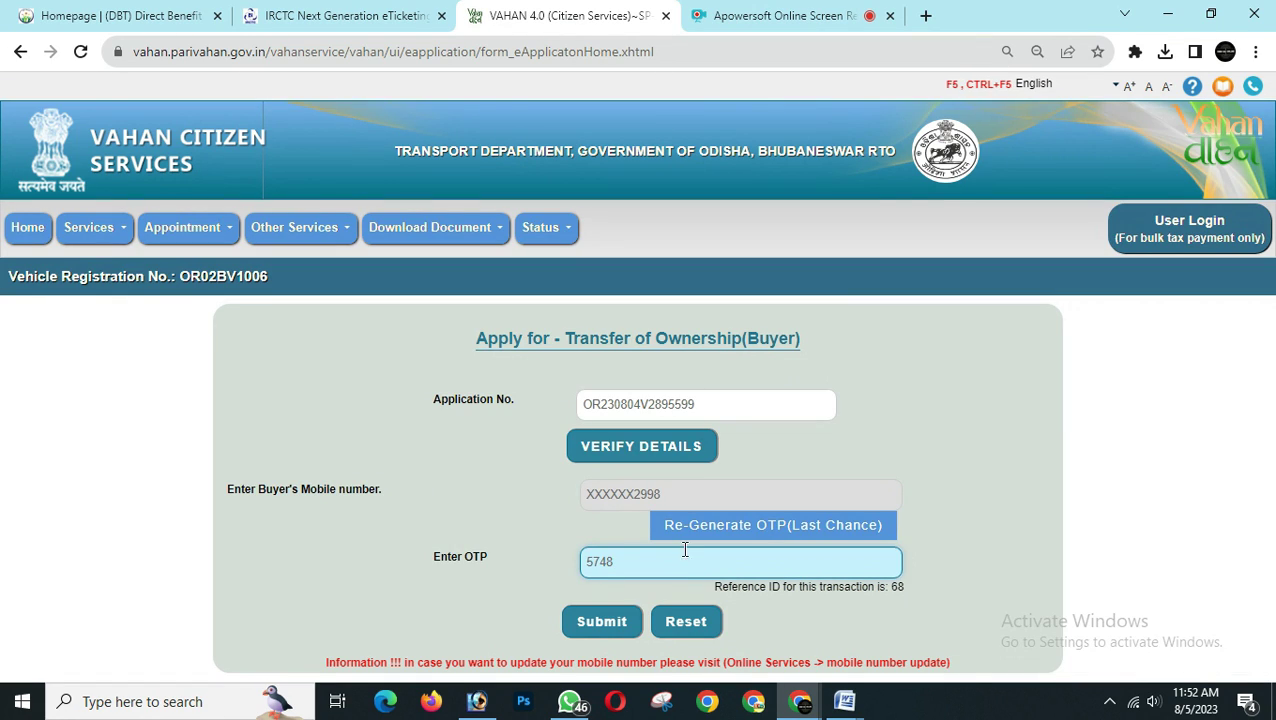
click(601, 622)
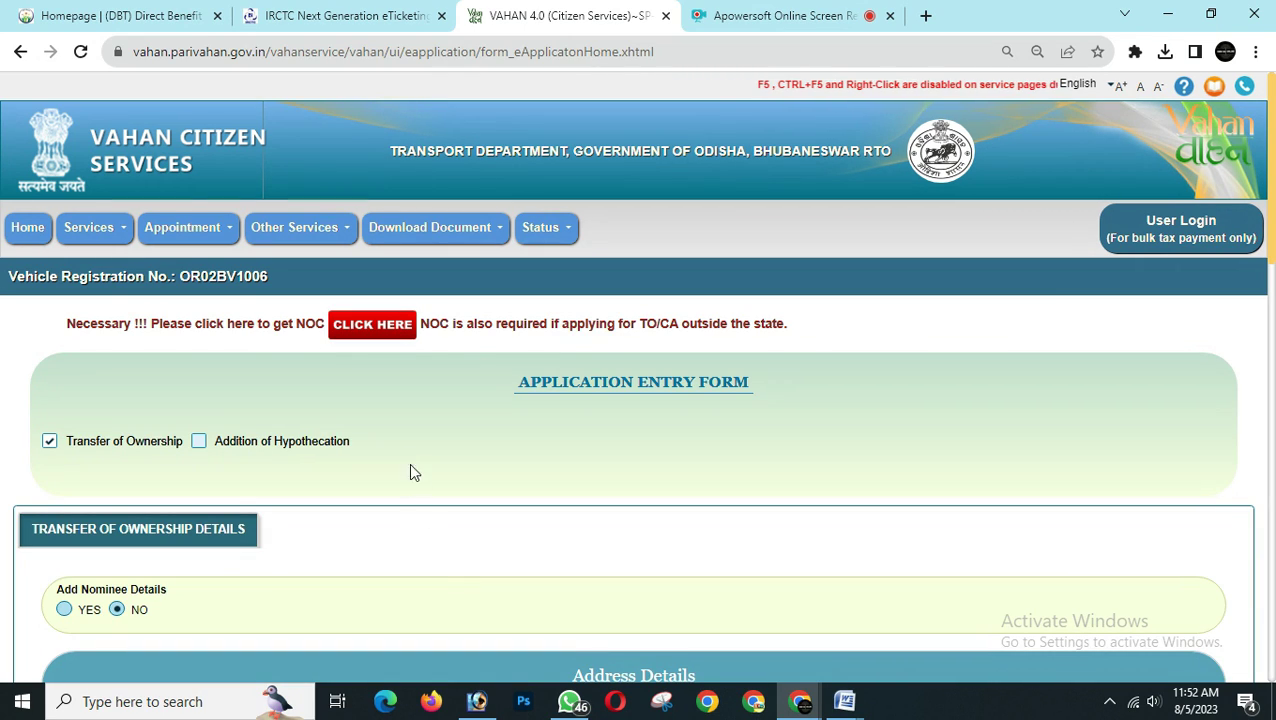
scroll(413, 468, down, 1)
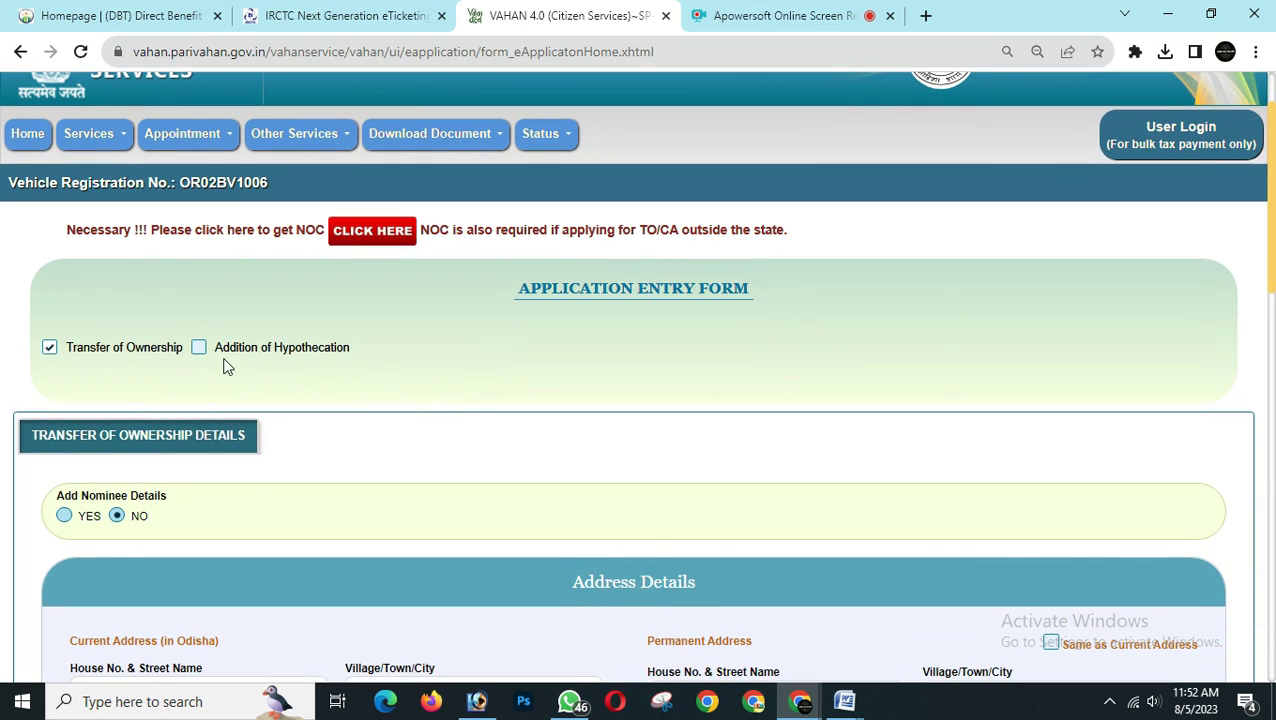
scroll(110, 440, down, 3)
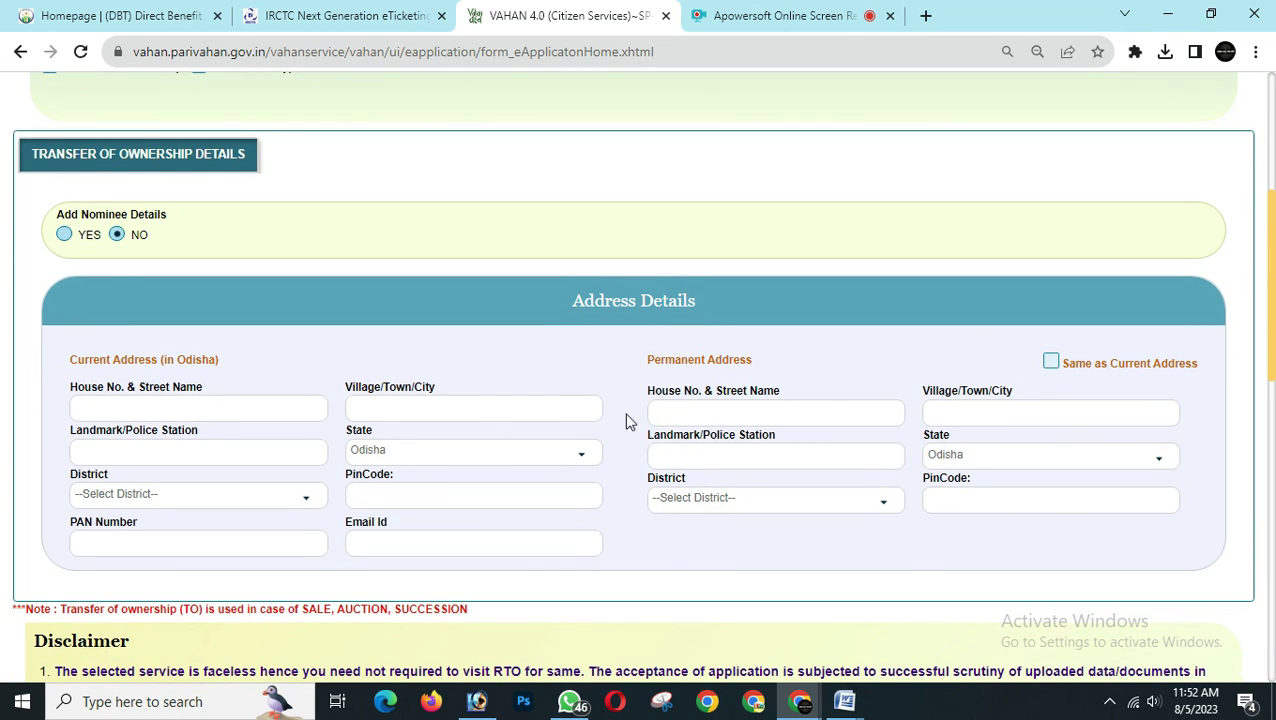
click(240, 410)
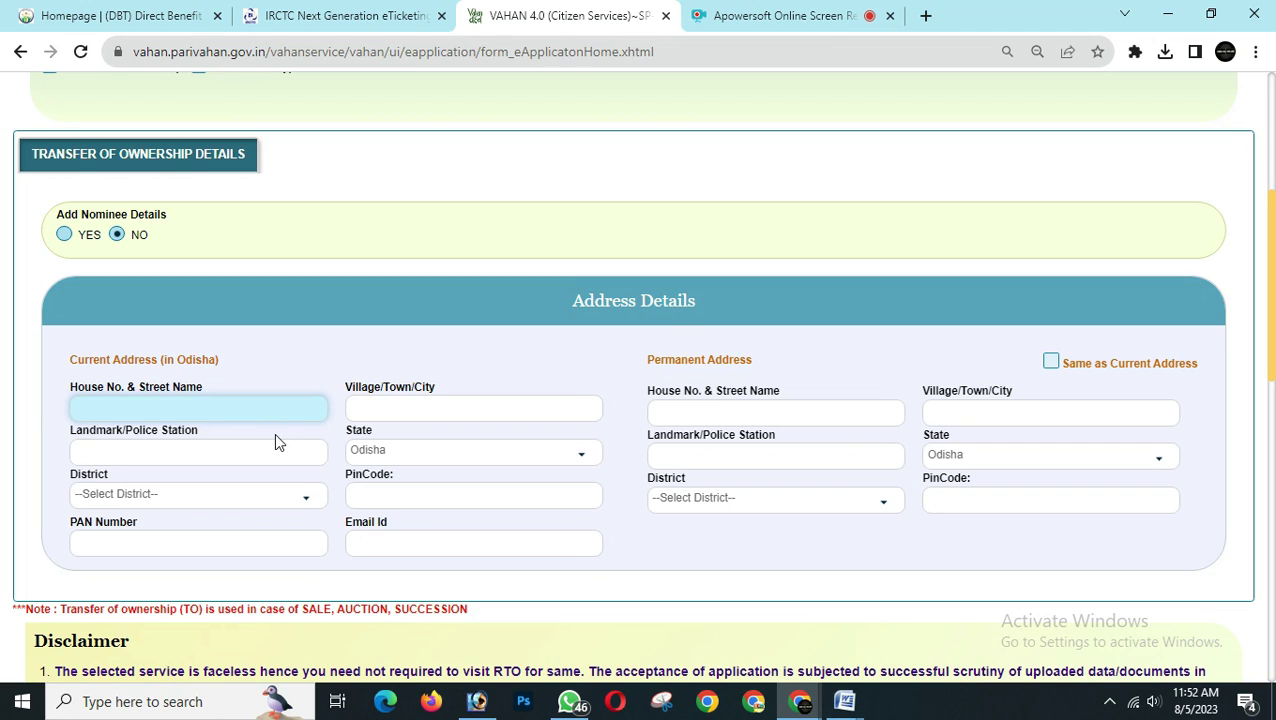
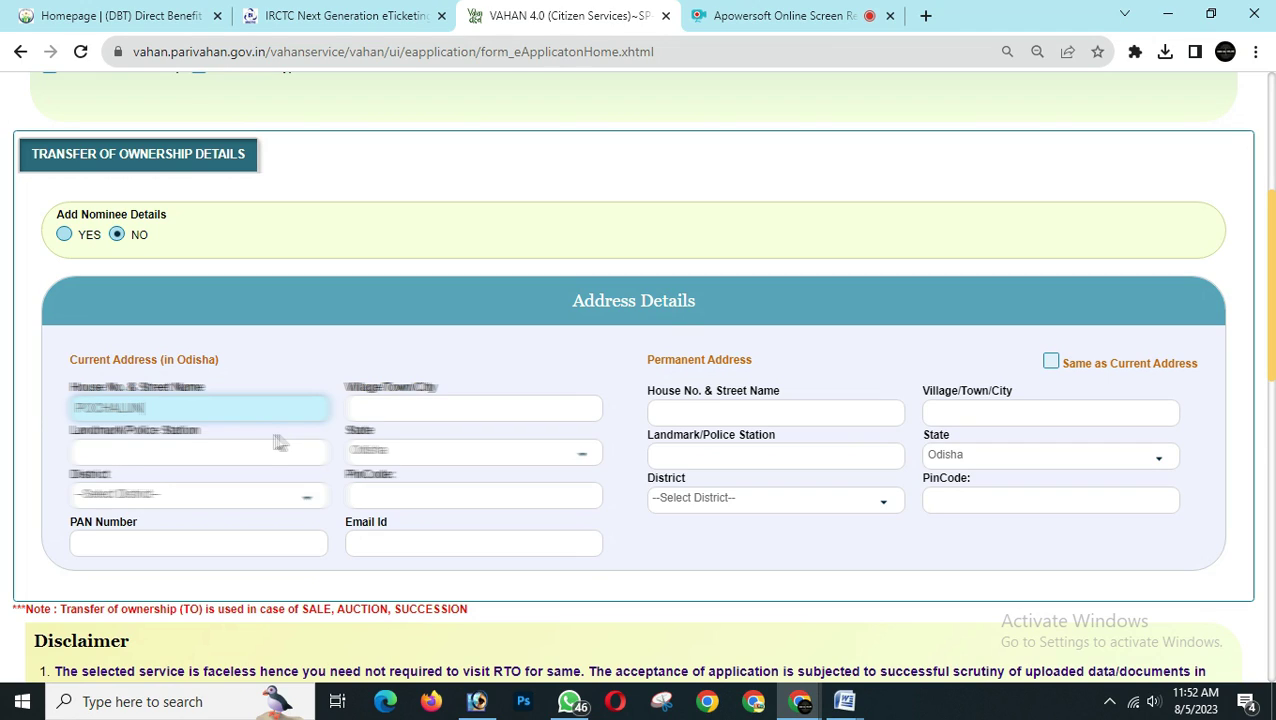
key(Tab)
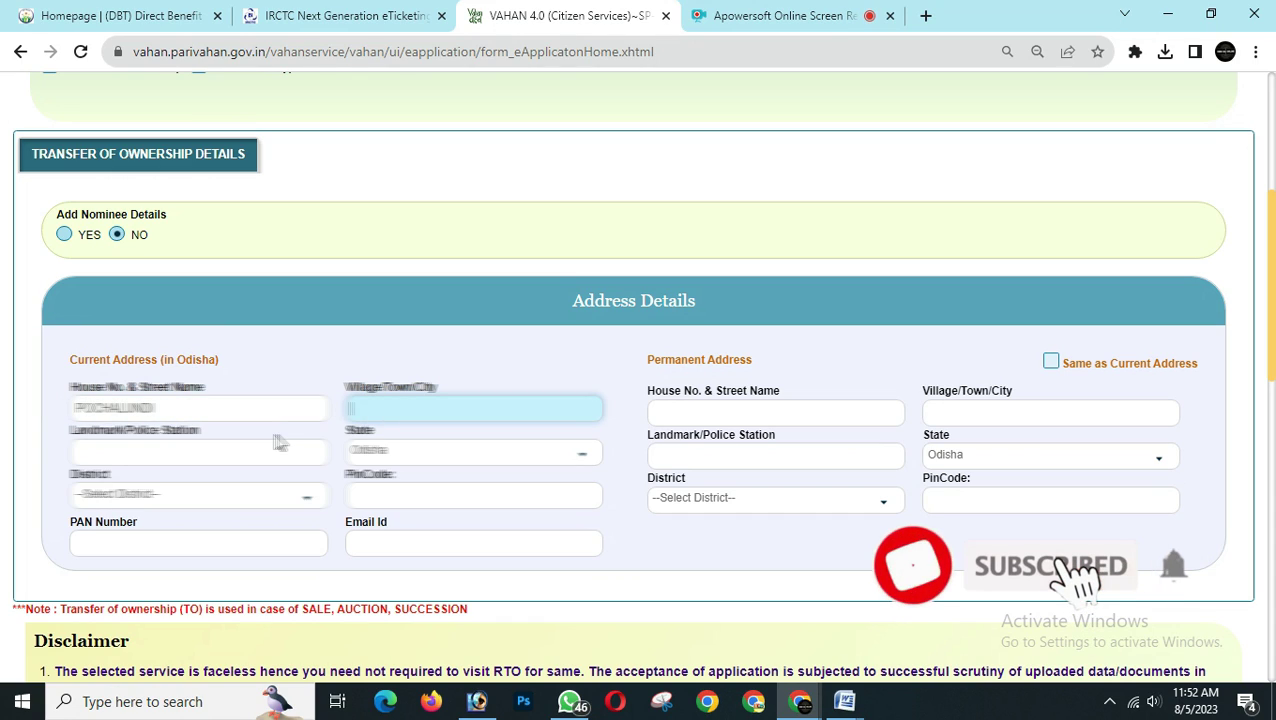
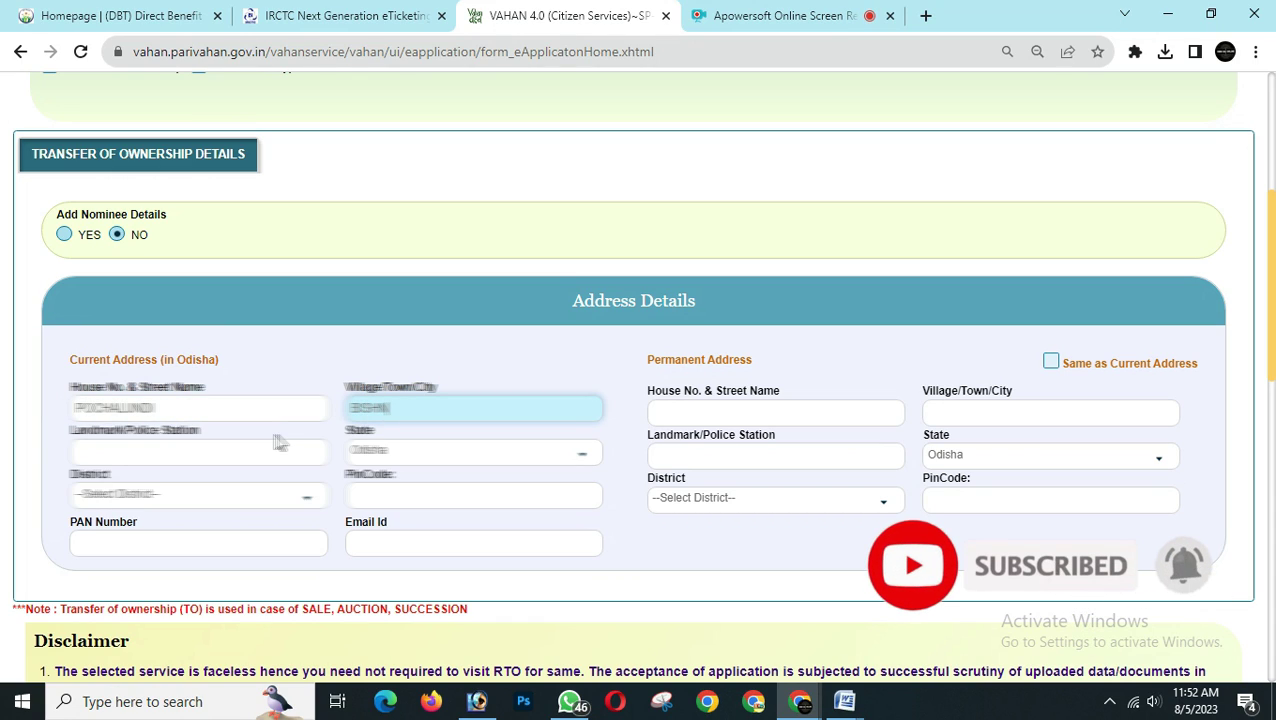
key(Tab)
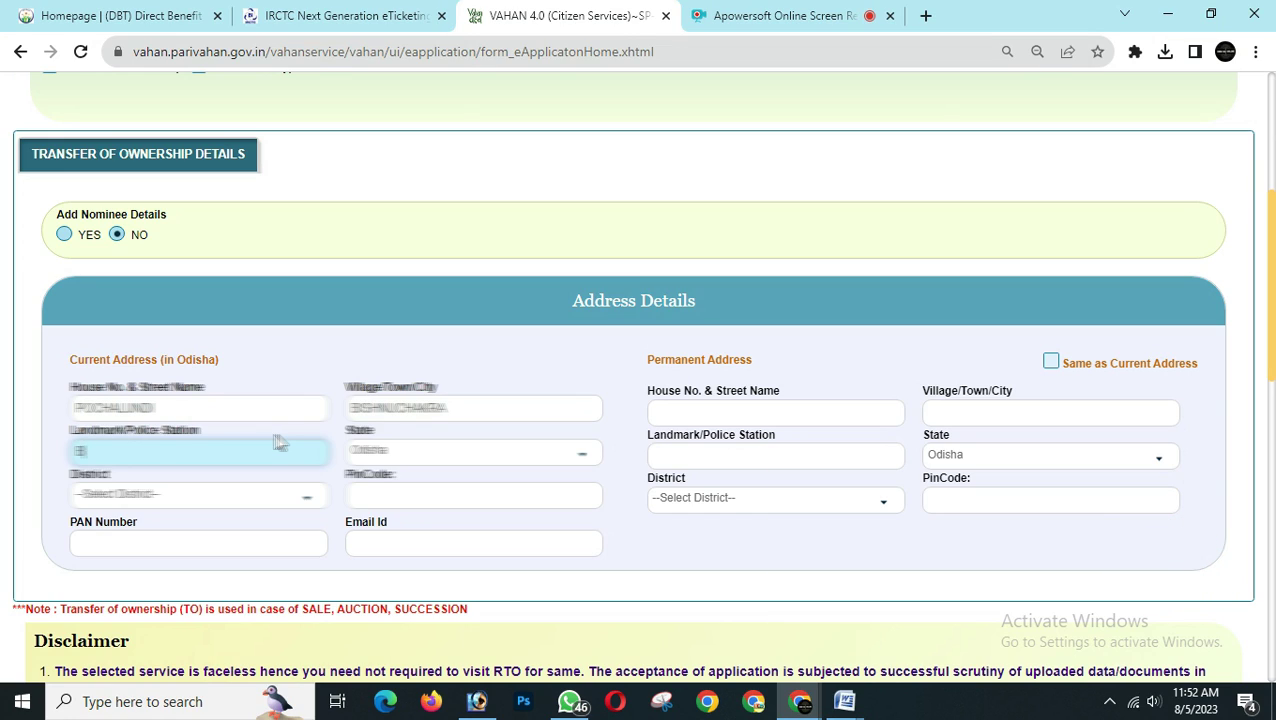
key(Tab)
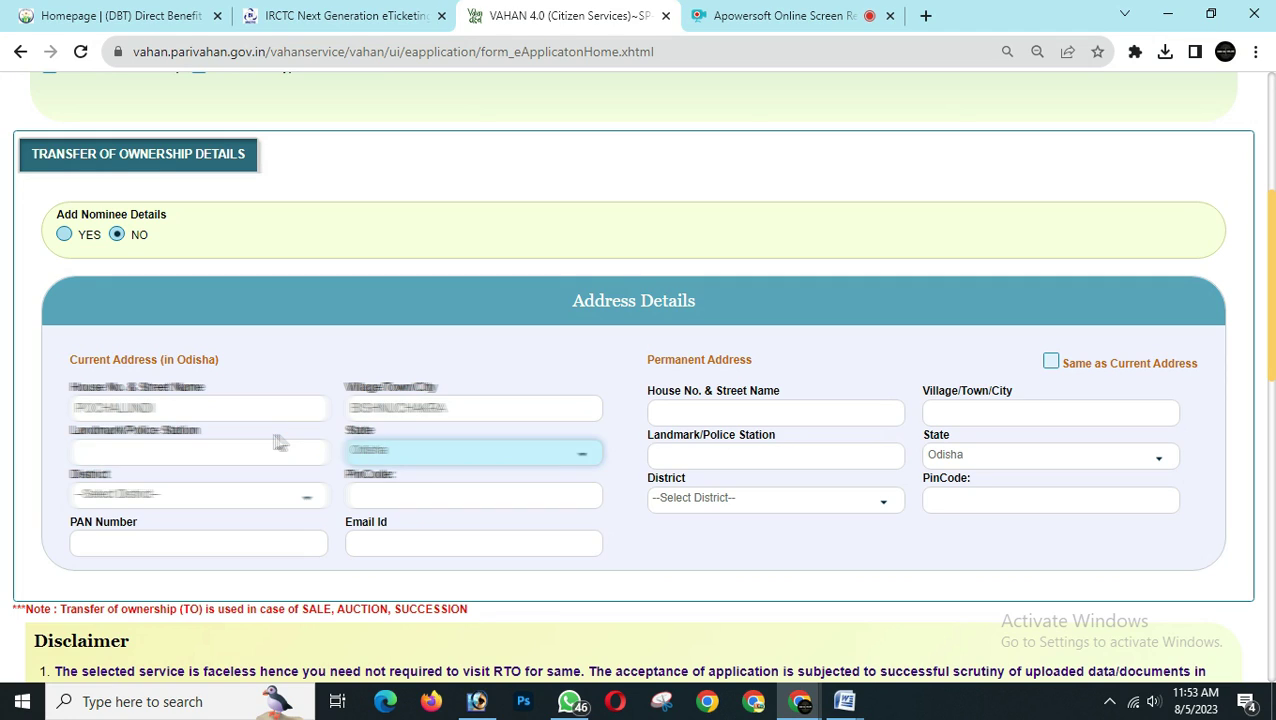
key(Tab)
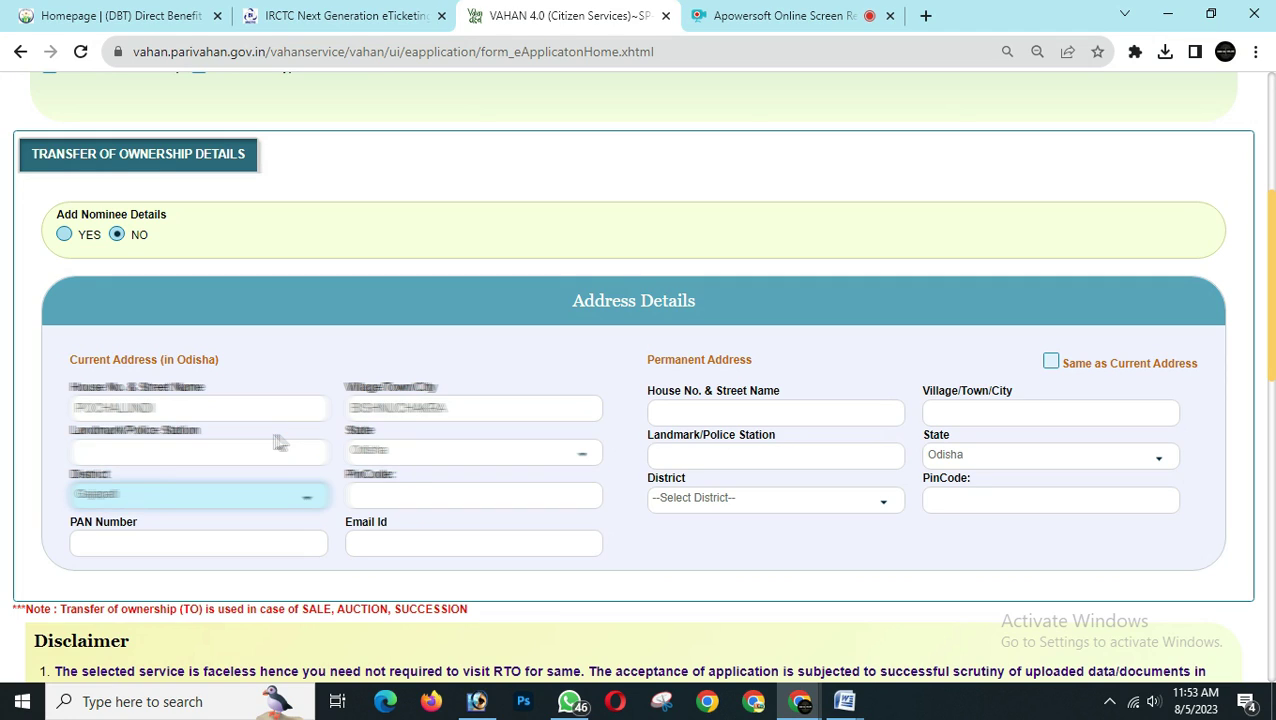
key(Tab)
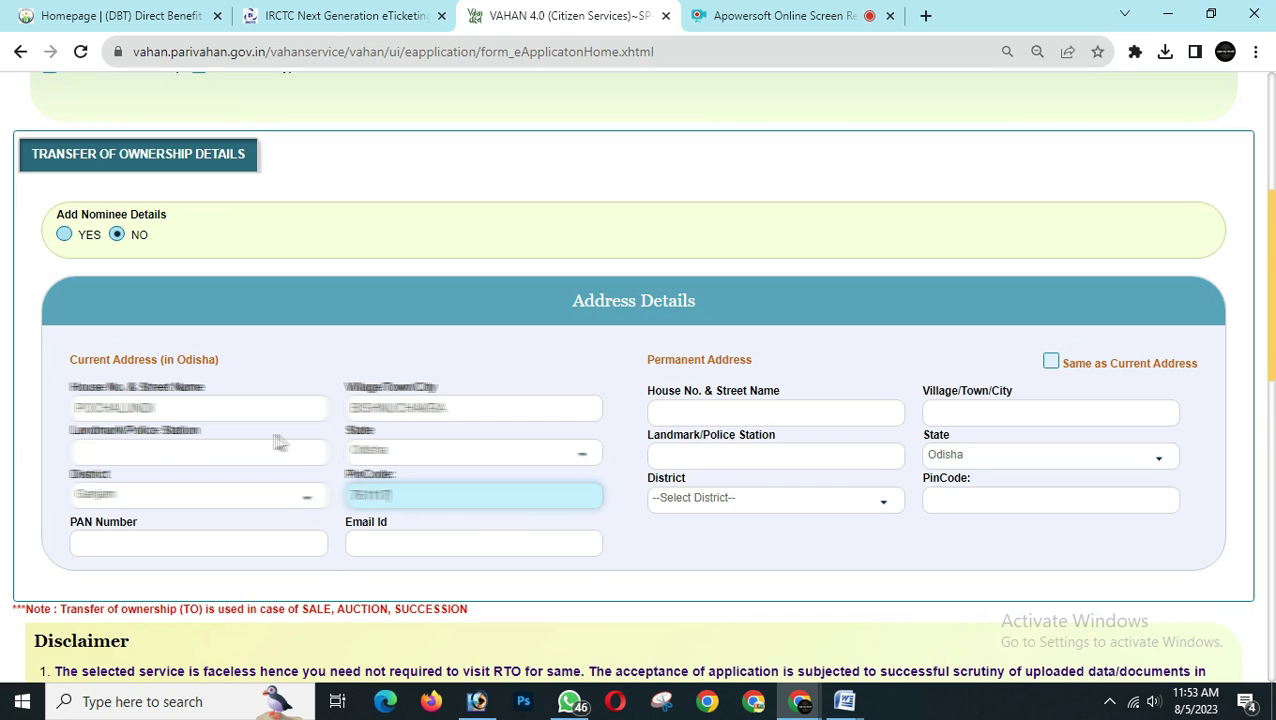
key(Tab)
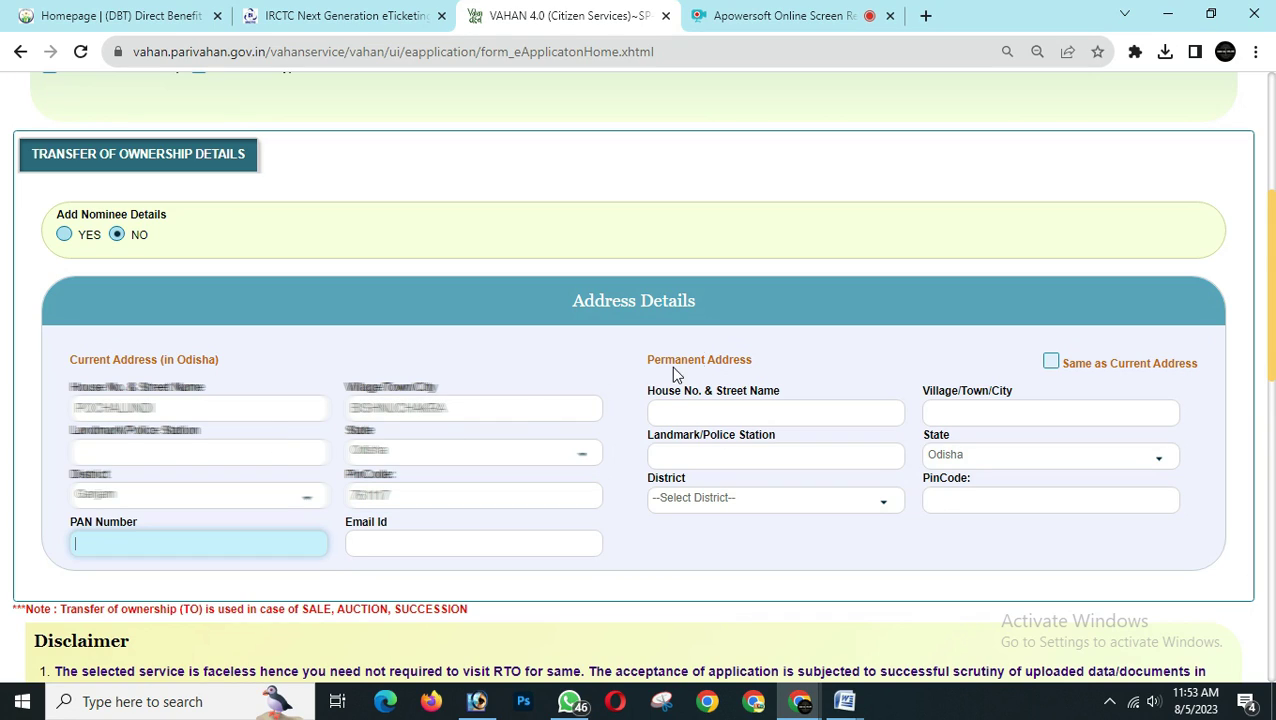
Make the permanent address the same as current and select CHANDIKHOLE RTO
click(1050, 362)
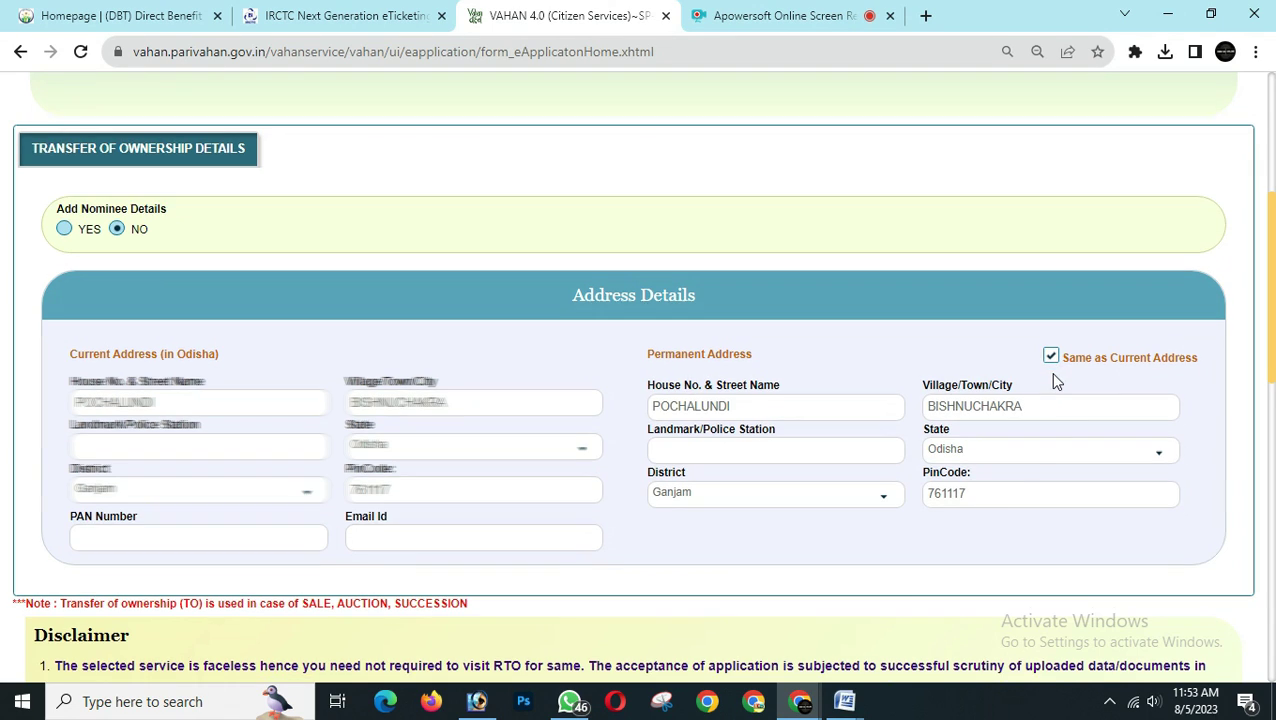
scroll(1050, 372, down, 2)
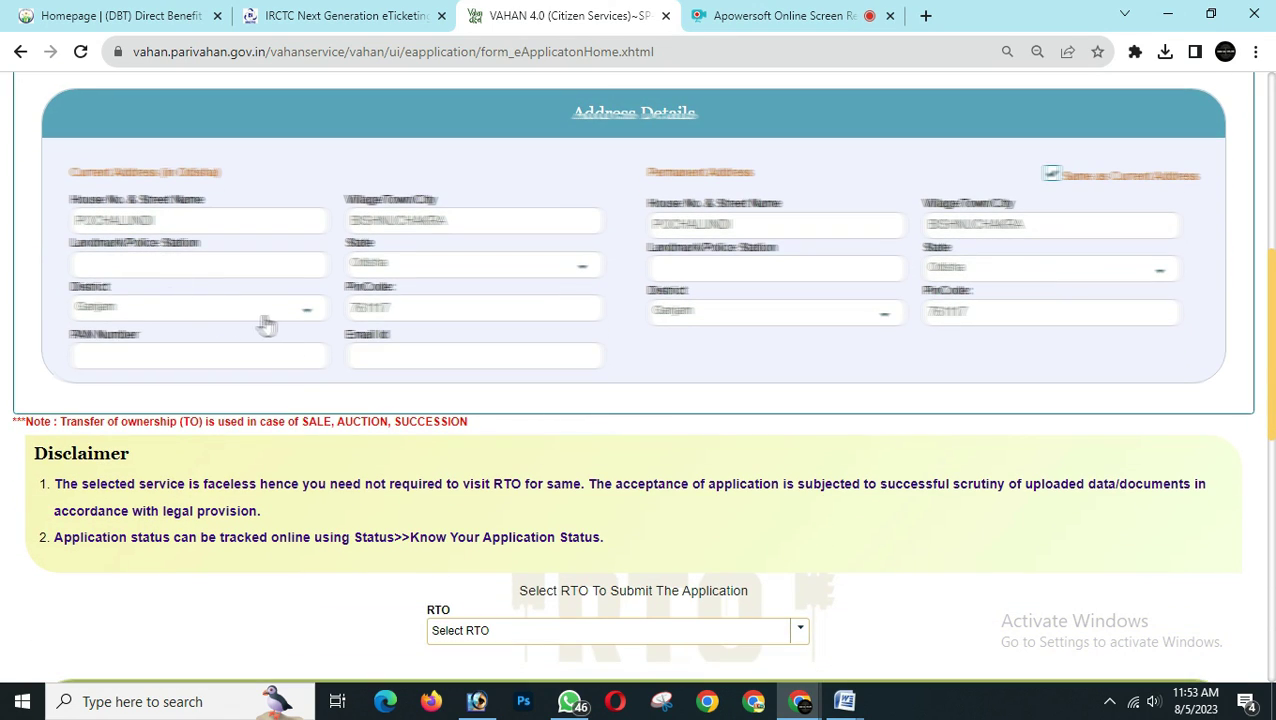
scroll(285, 296, down, 2)
click(561, 443)
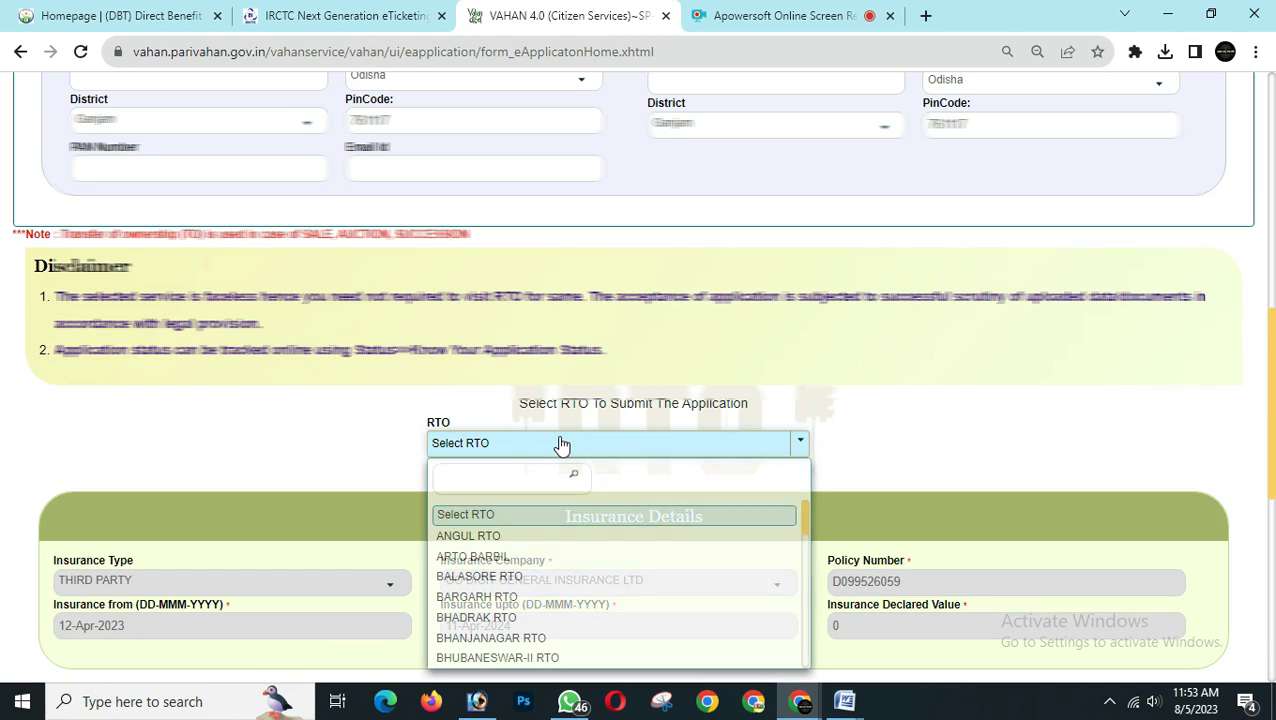
scroll(549, 593, down, 5)
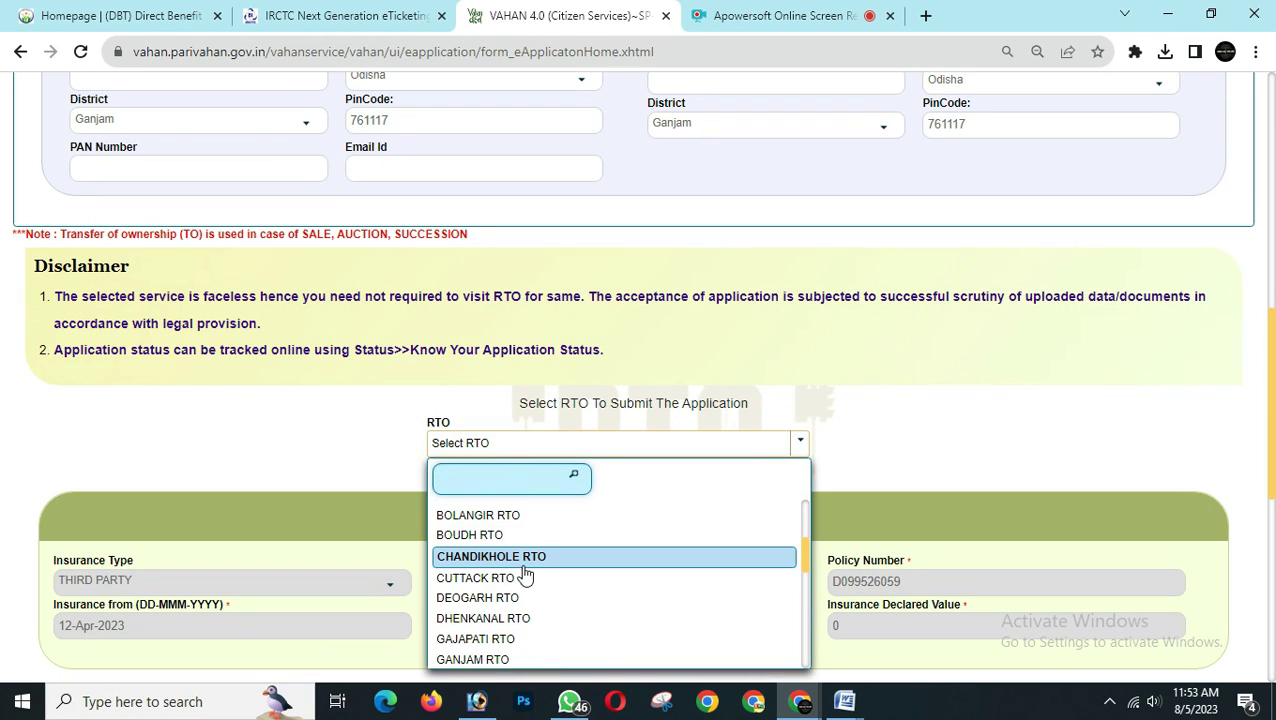
click(520, 557)
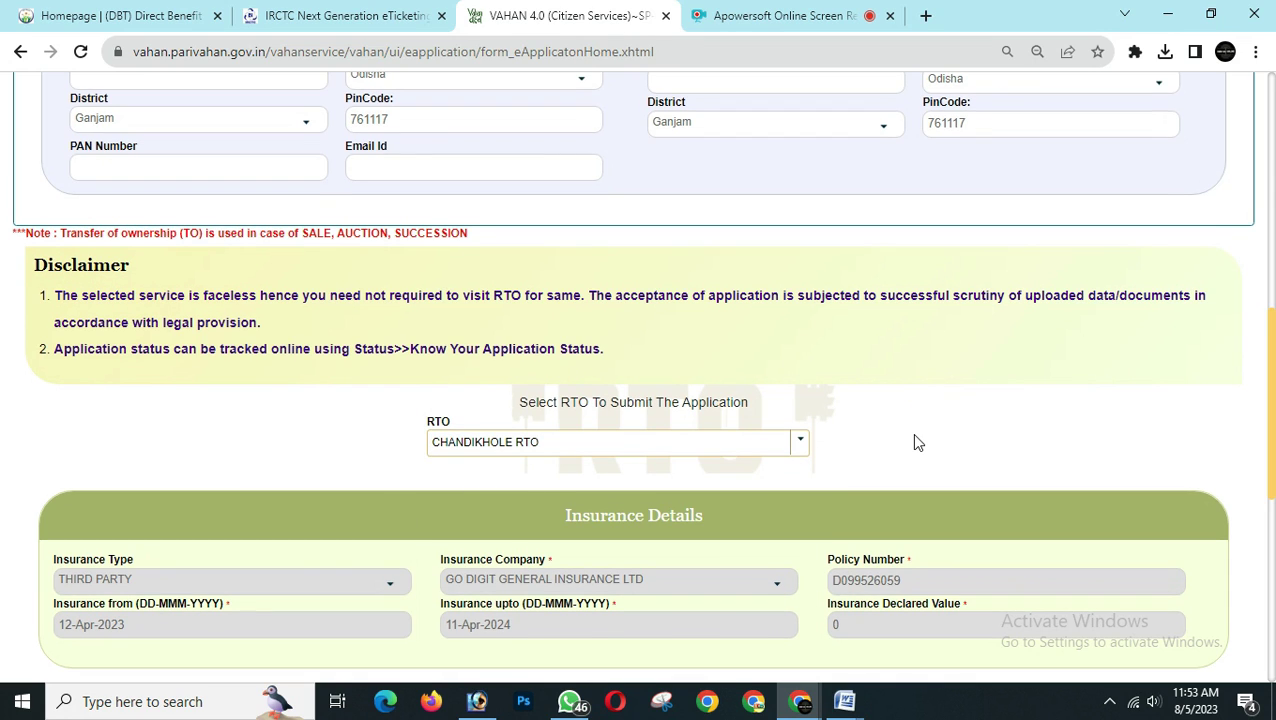
Go to the Fee Panel and proceed with the Rs 290.0 total fee
scroll(911, 433, down, 2)
scroll(911, 433, down, 3)
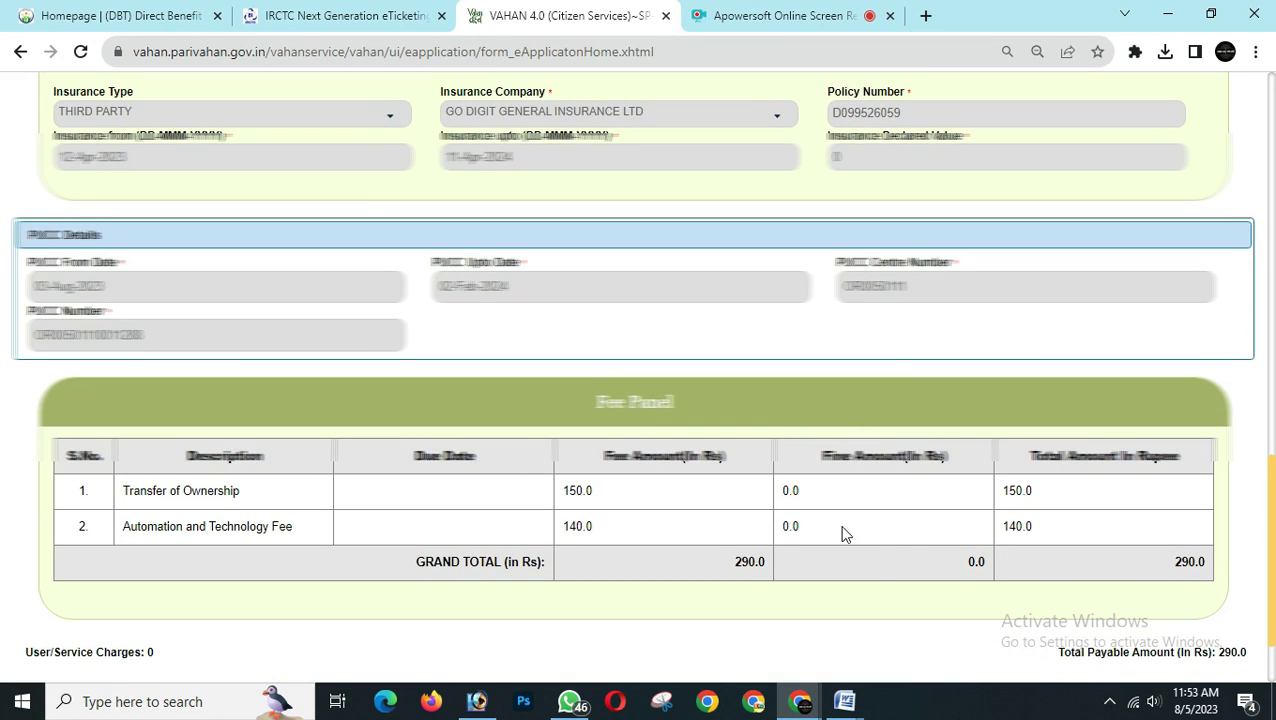
scroll(843, 532, down, 1)
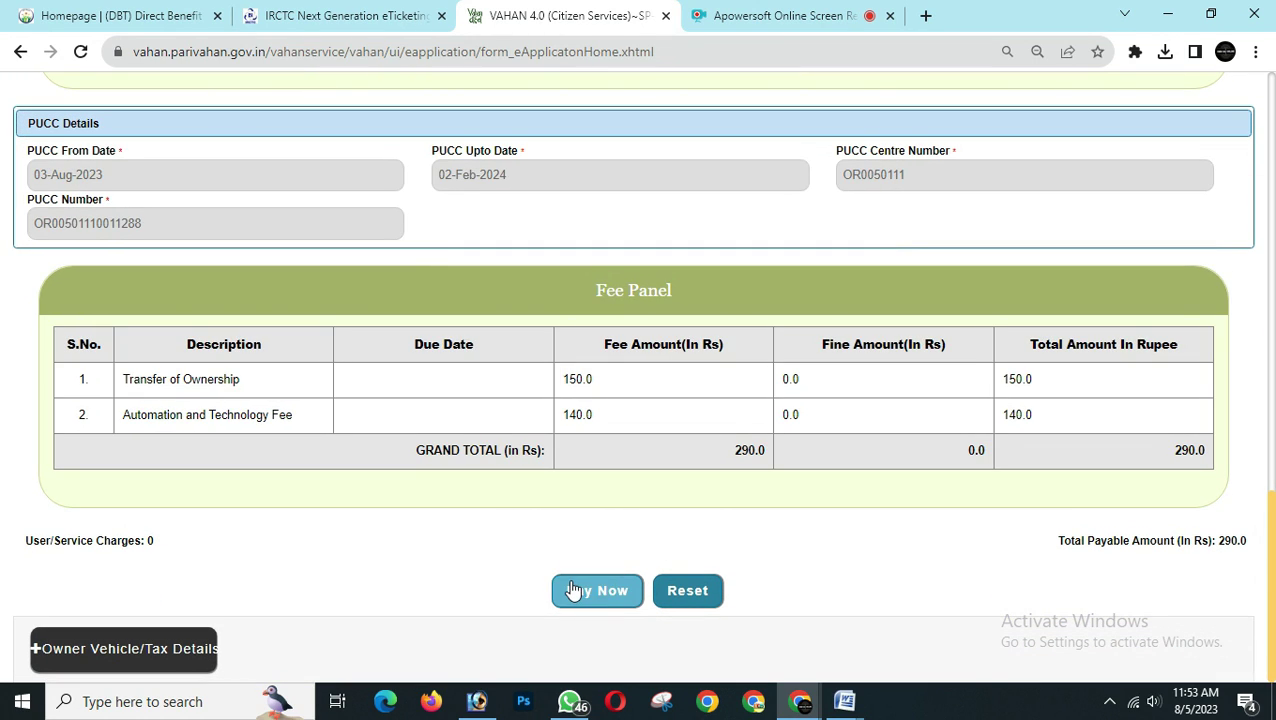
click(578, 589)
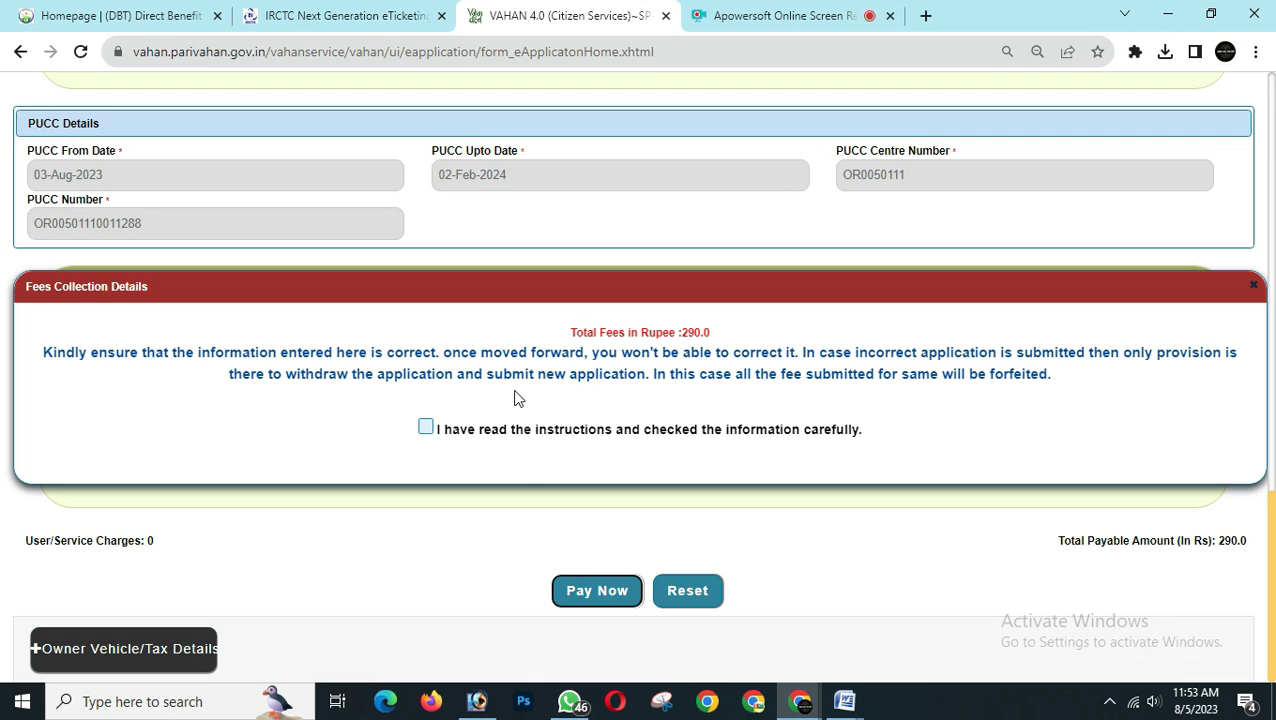
Acknowledge the Rs. 290 fee details, choose IFMS as the payment gateway and accept the terms
click(424, 430)
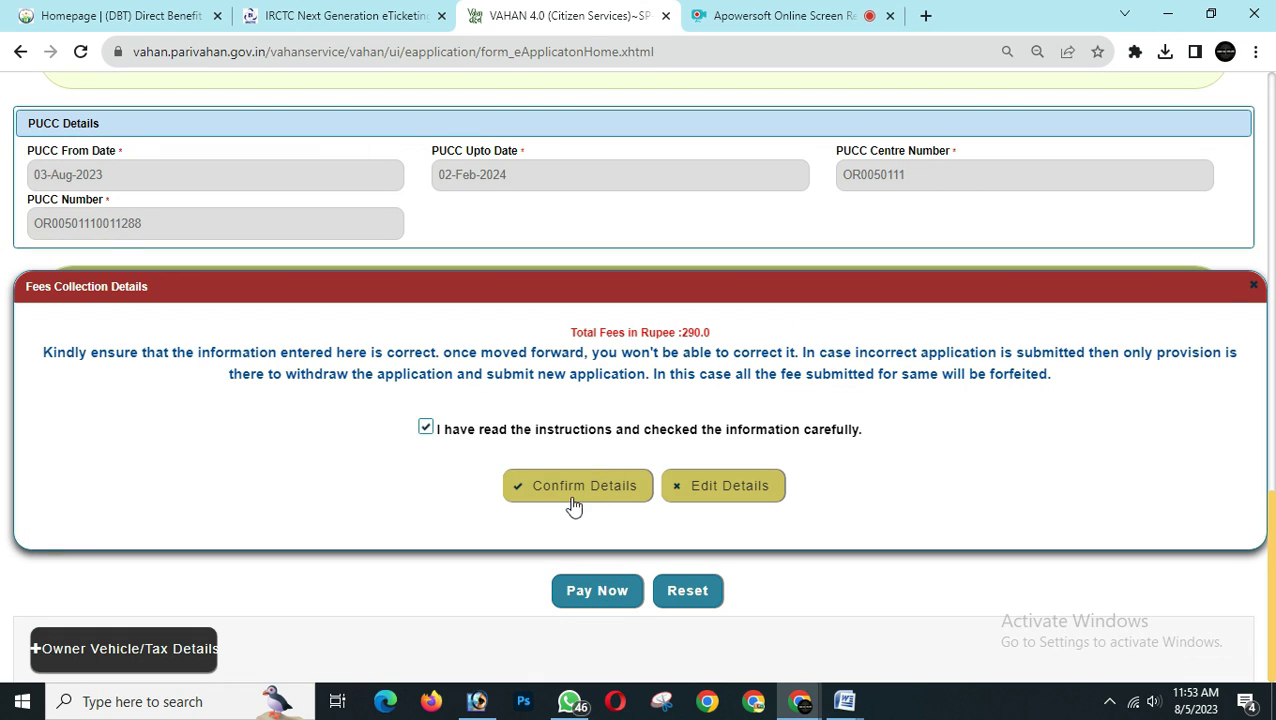
click(576, 489)
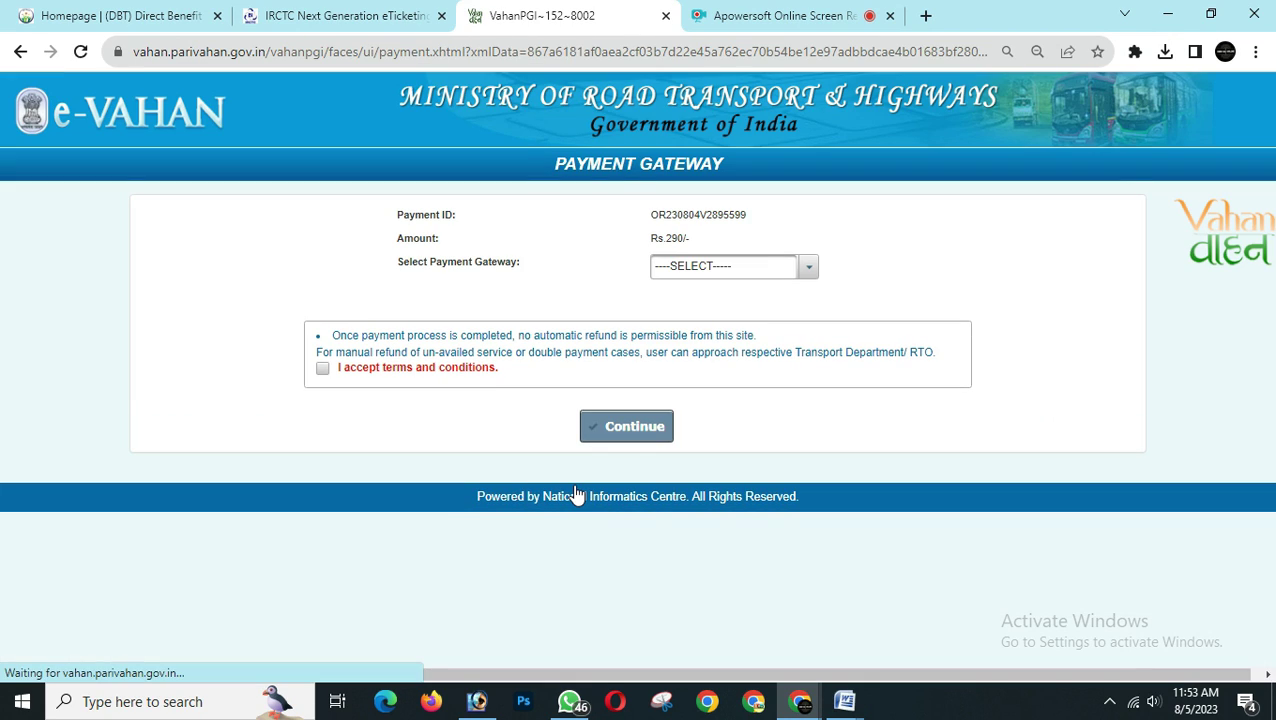
click(752, 268)
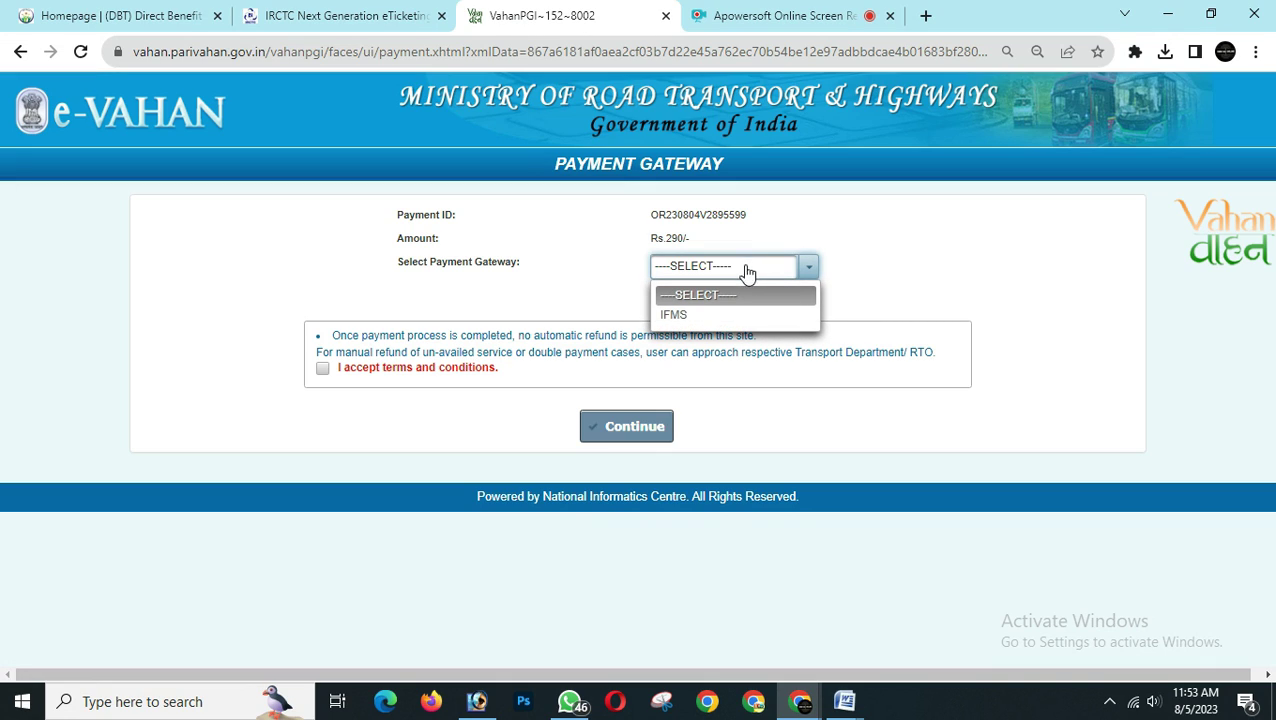
click(686, 322)
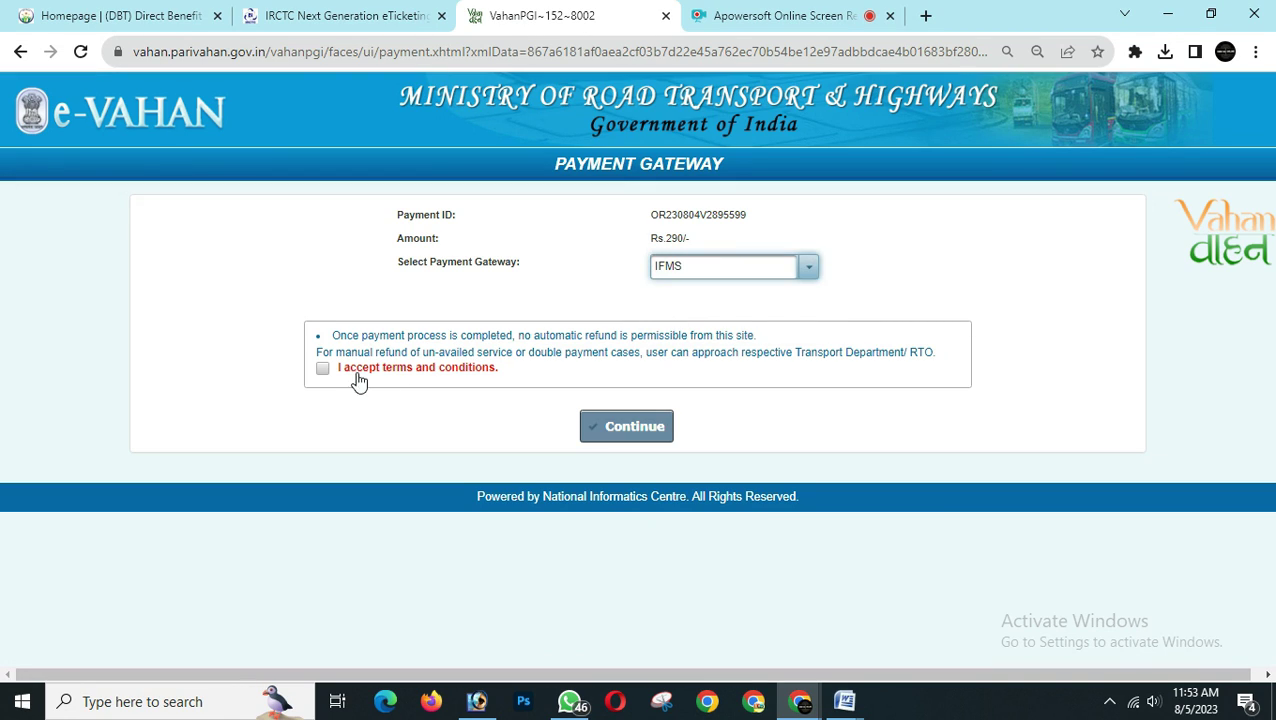
click(322, 369)
click(621, 425)
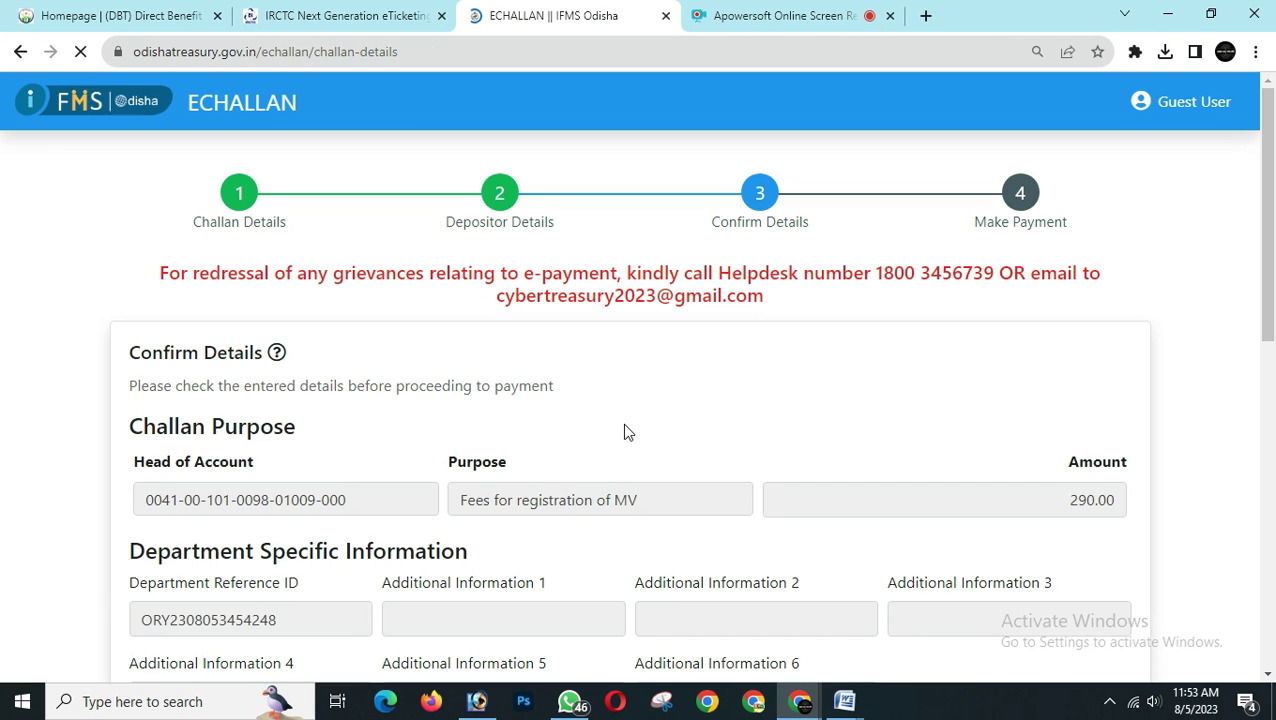
Confirm the ₹290 vehicle registration fee challan details on IFMS e-Challan
scroll(623, 420, down, 5)
scroll(627, 424, down, 3)
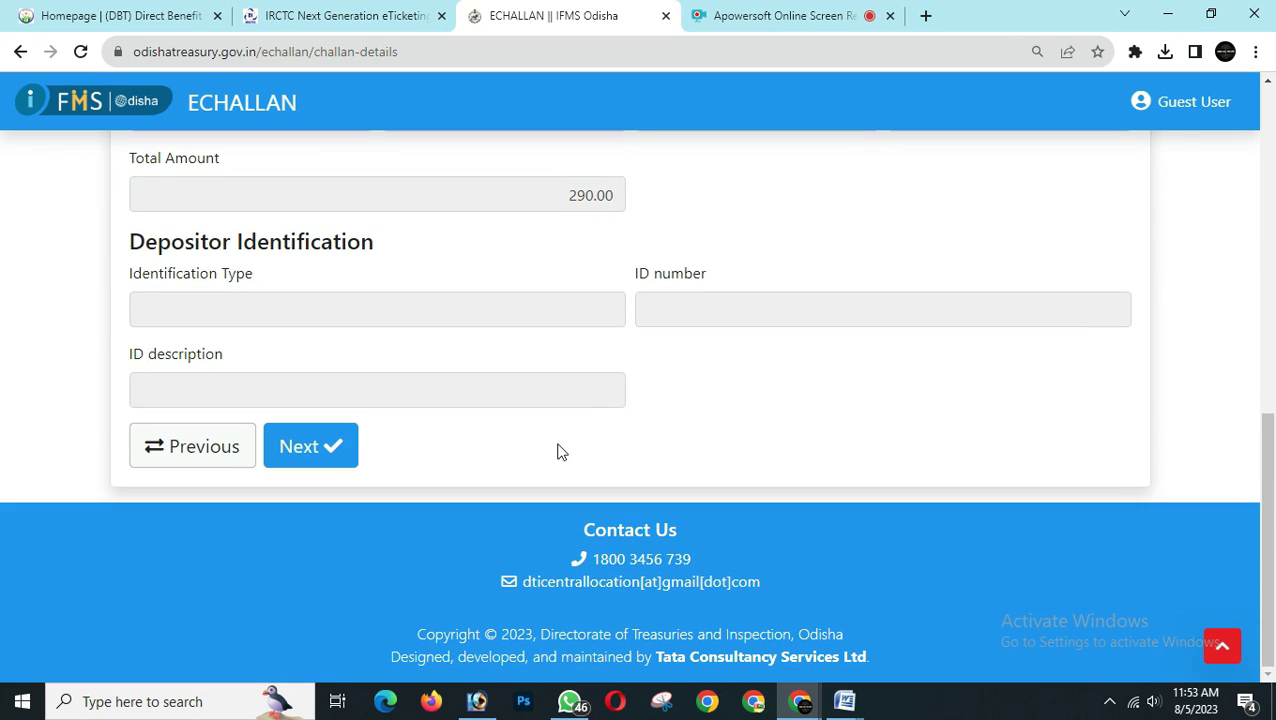
click(357, 448)
Pay the challan by UPI through SBI ePay
scroll(359, 450, down, 4)
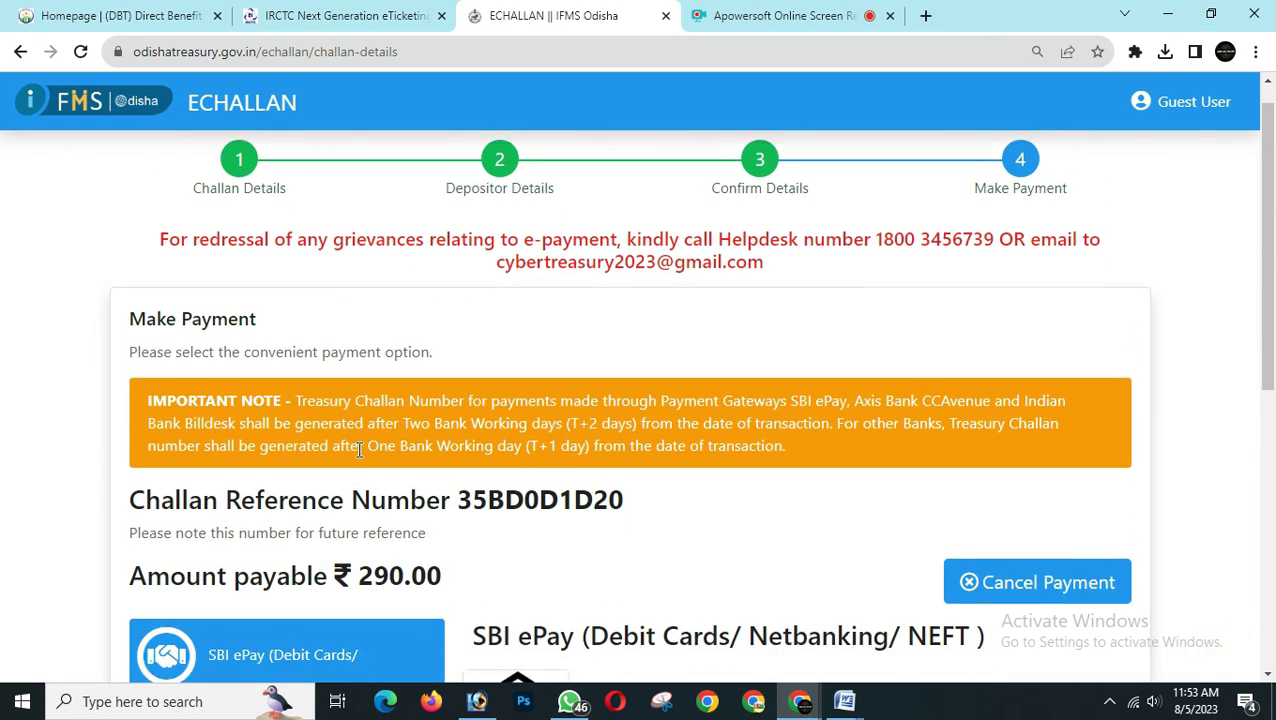
scroll(330, 500, down, 1)
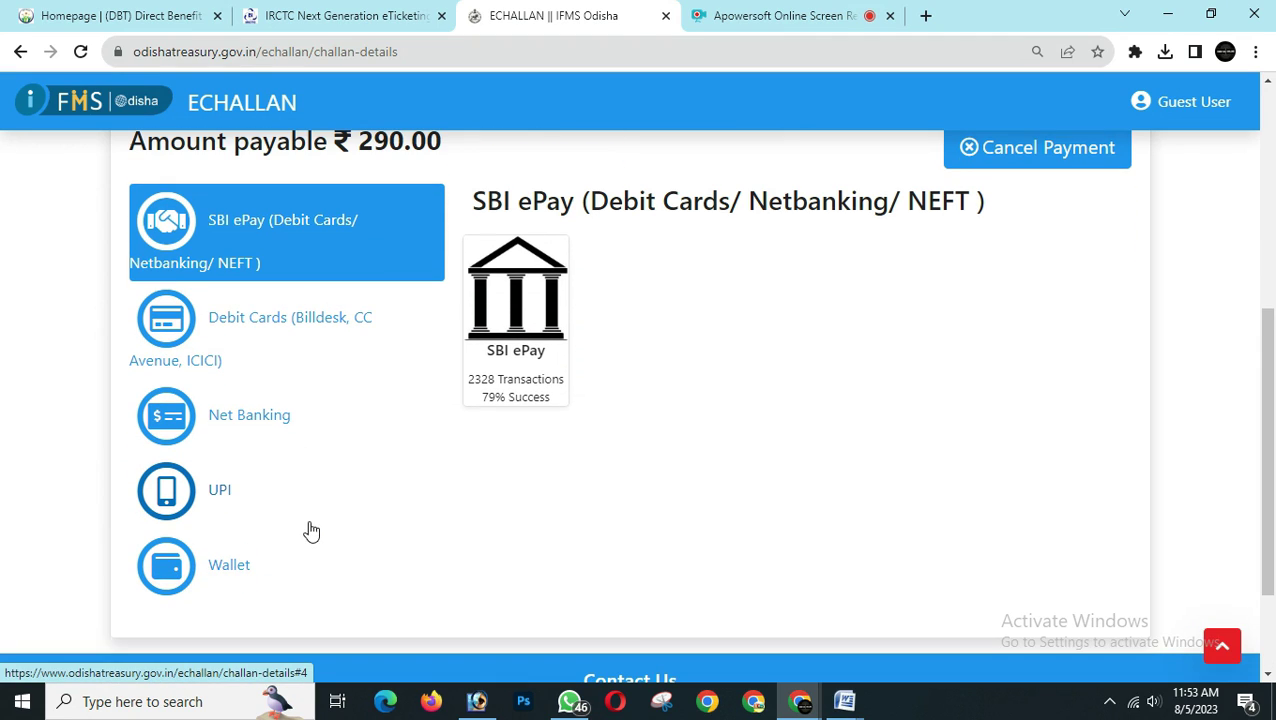
click(253, 514)
scroll(372, 459, down, 1)
scroll(410, 440, up, 3)
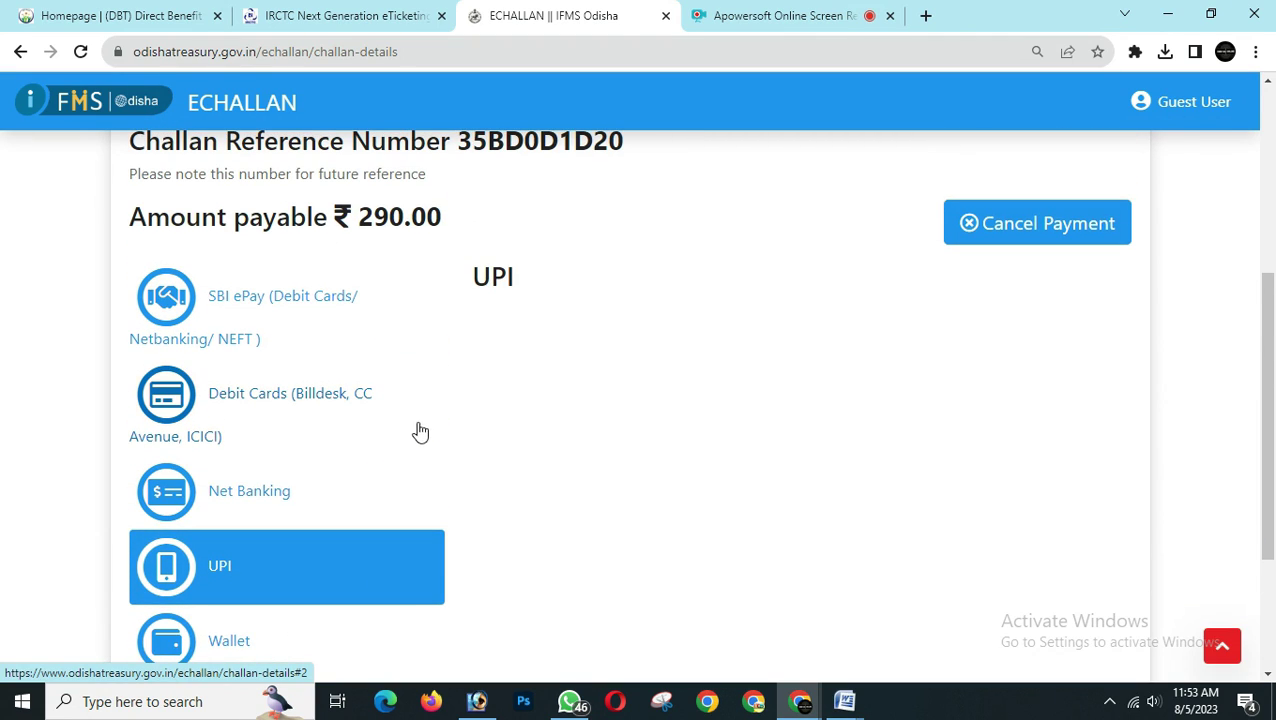
click(283, 399)
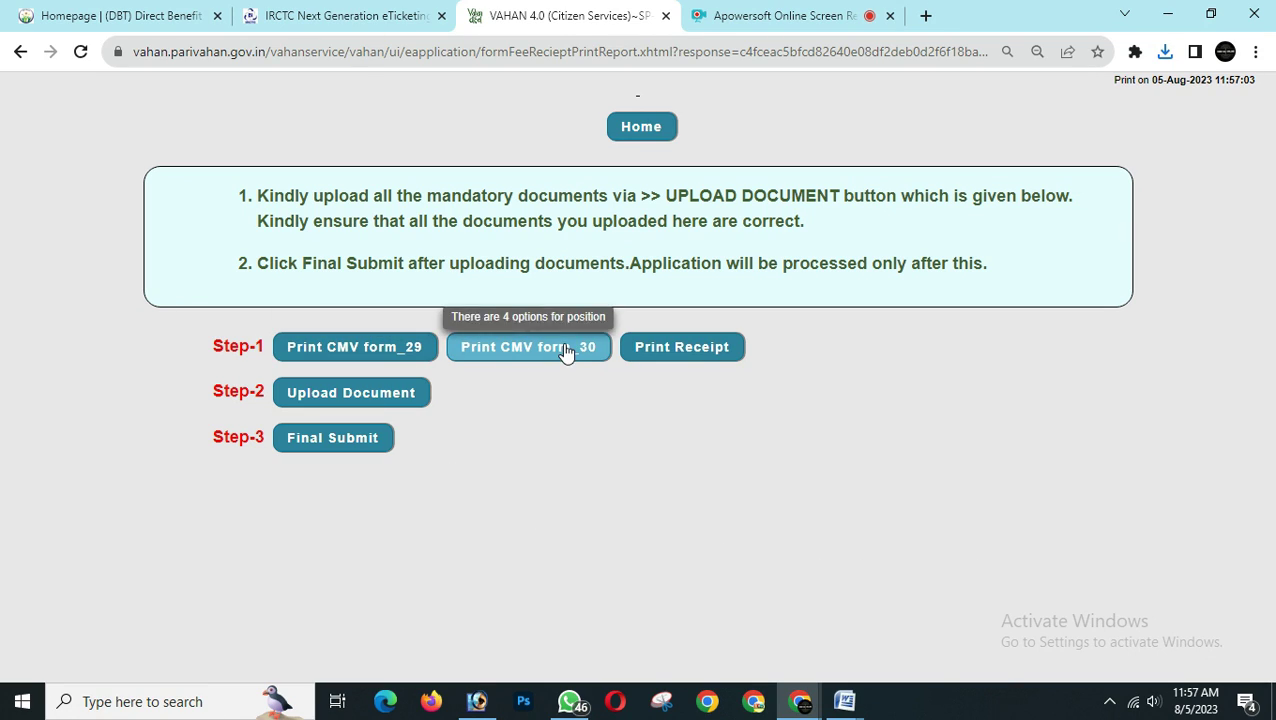
Open Form 29 for printing in a separate tab
click(369, 358)
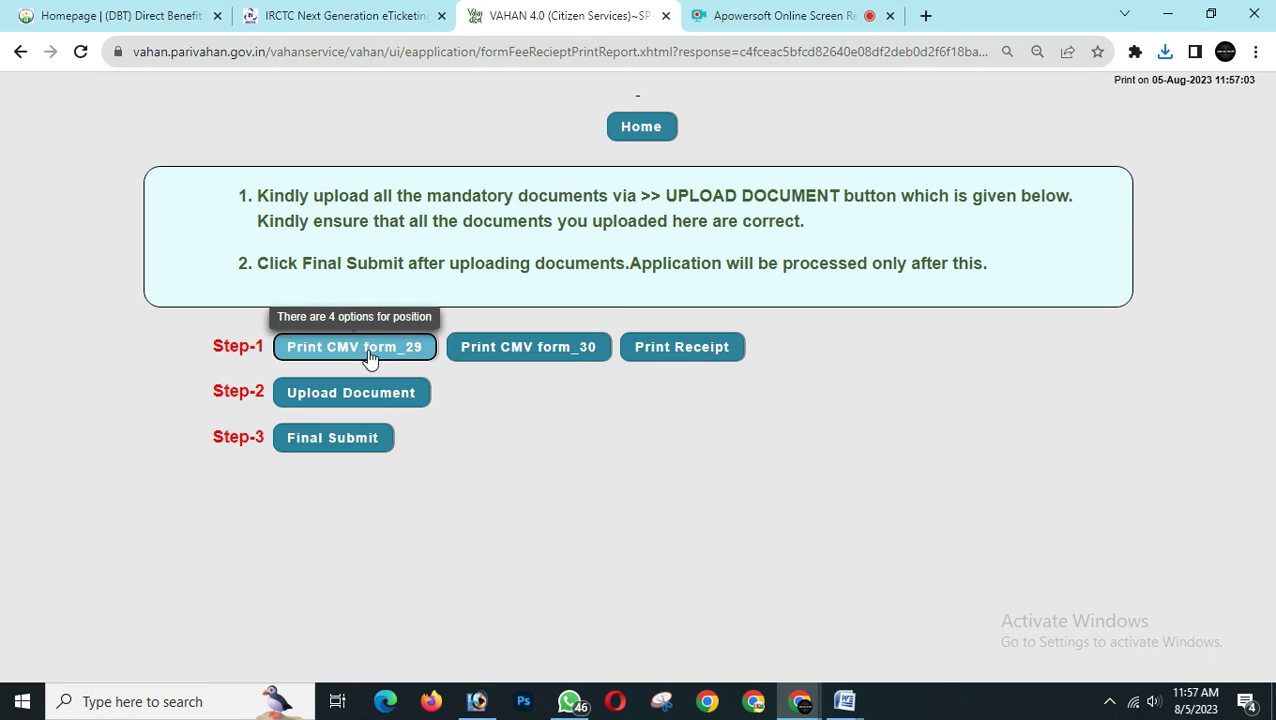
right_click(367, 350)
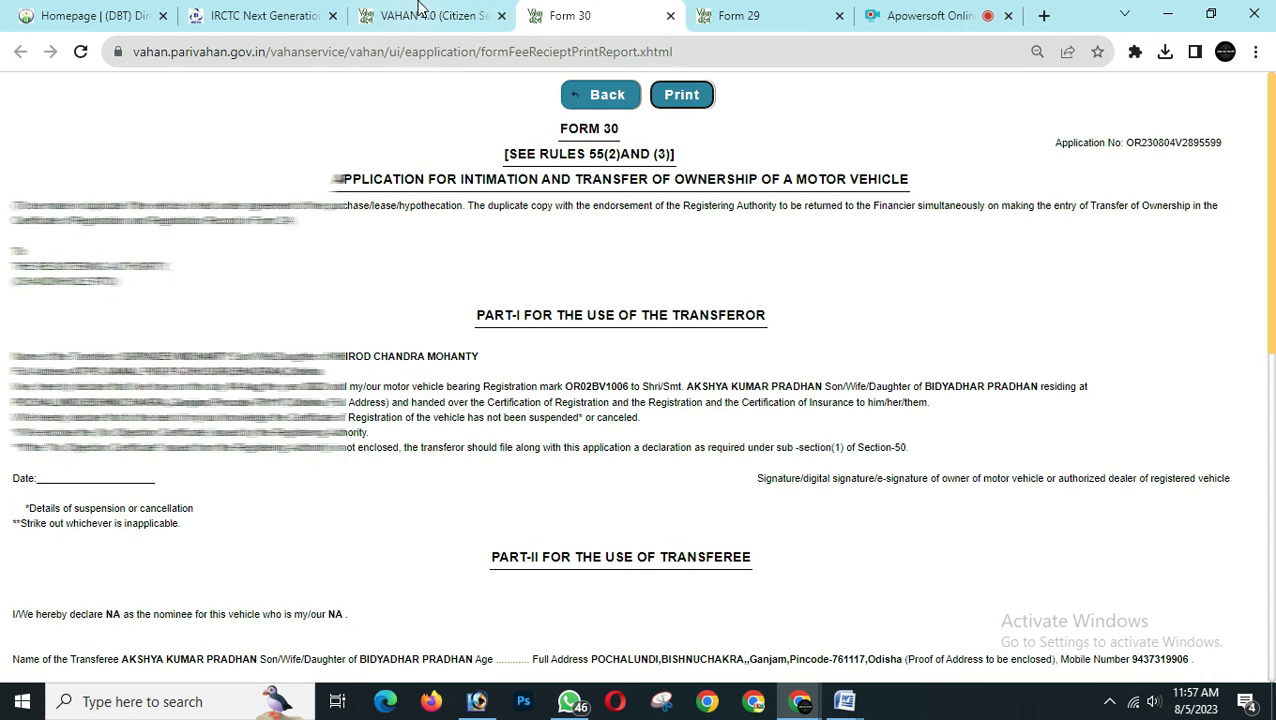
click(420, 12)
Open the Rs 290 e-fee receipt and save it as a PDF
click(676, 361)
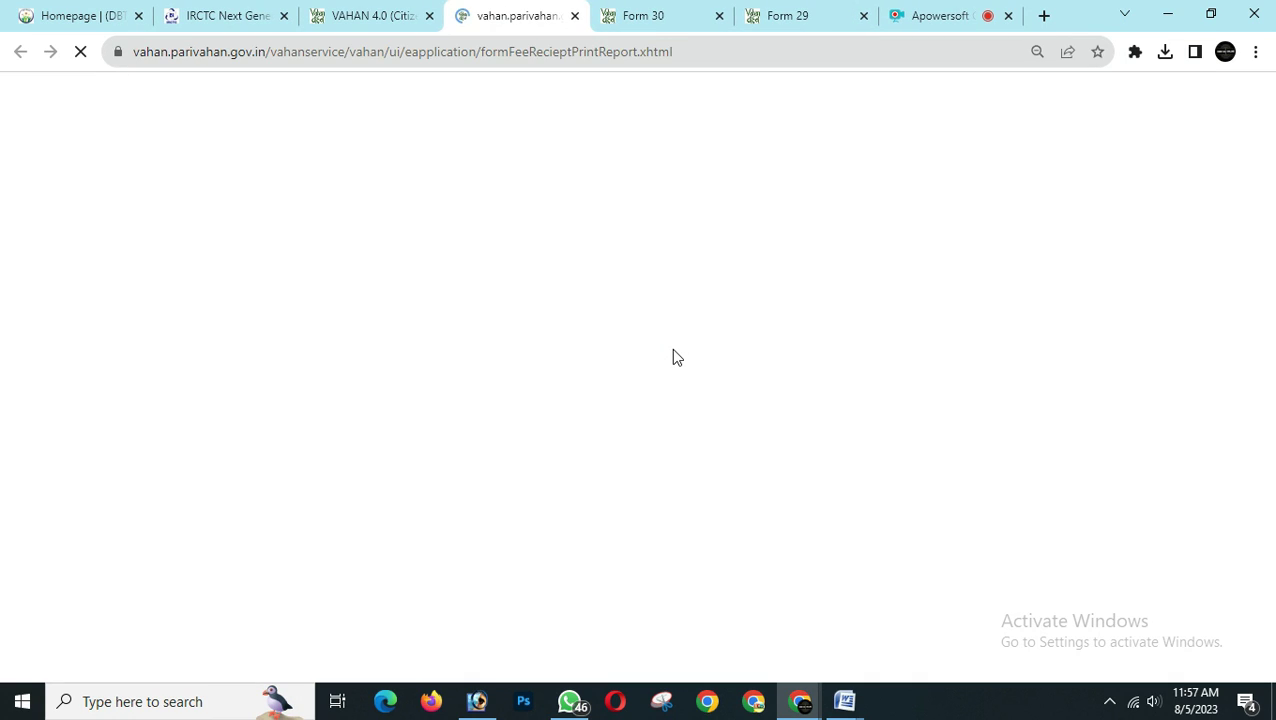
scroll(783, 366, down, 3)
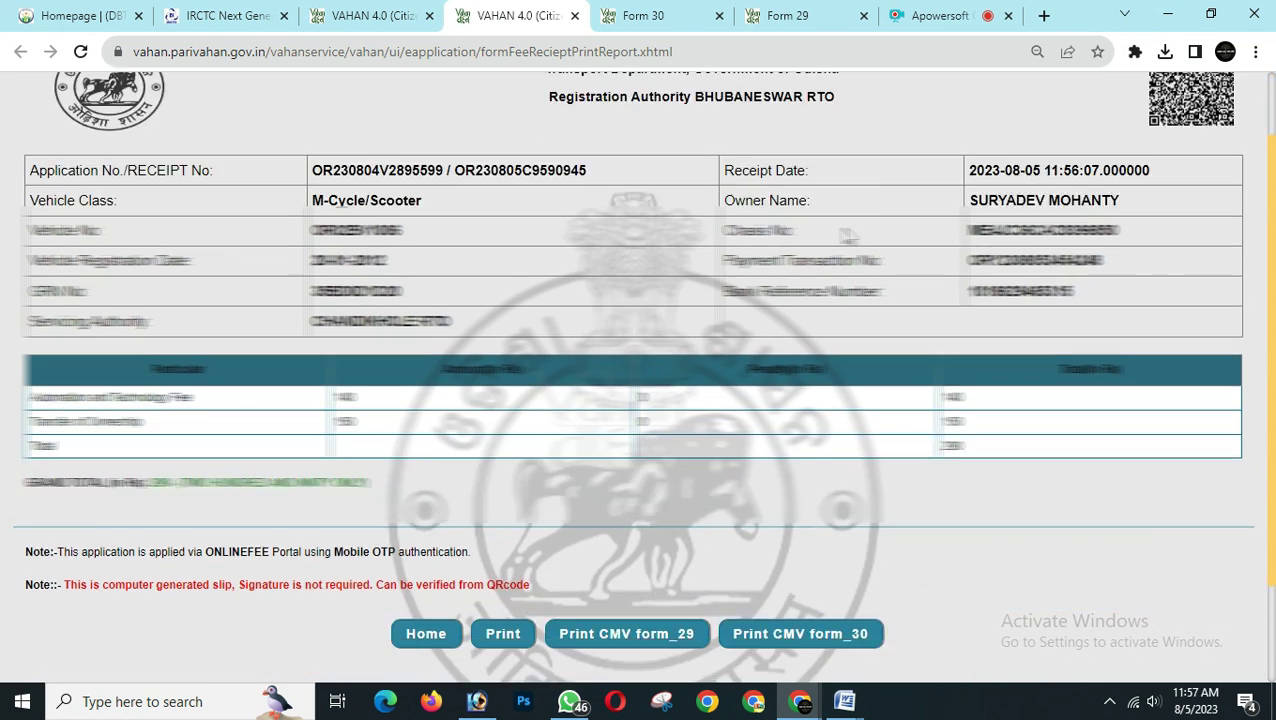
click(501, 506)
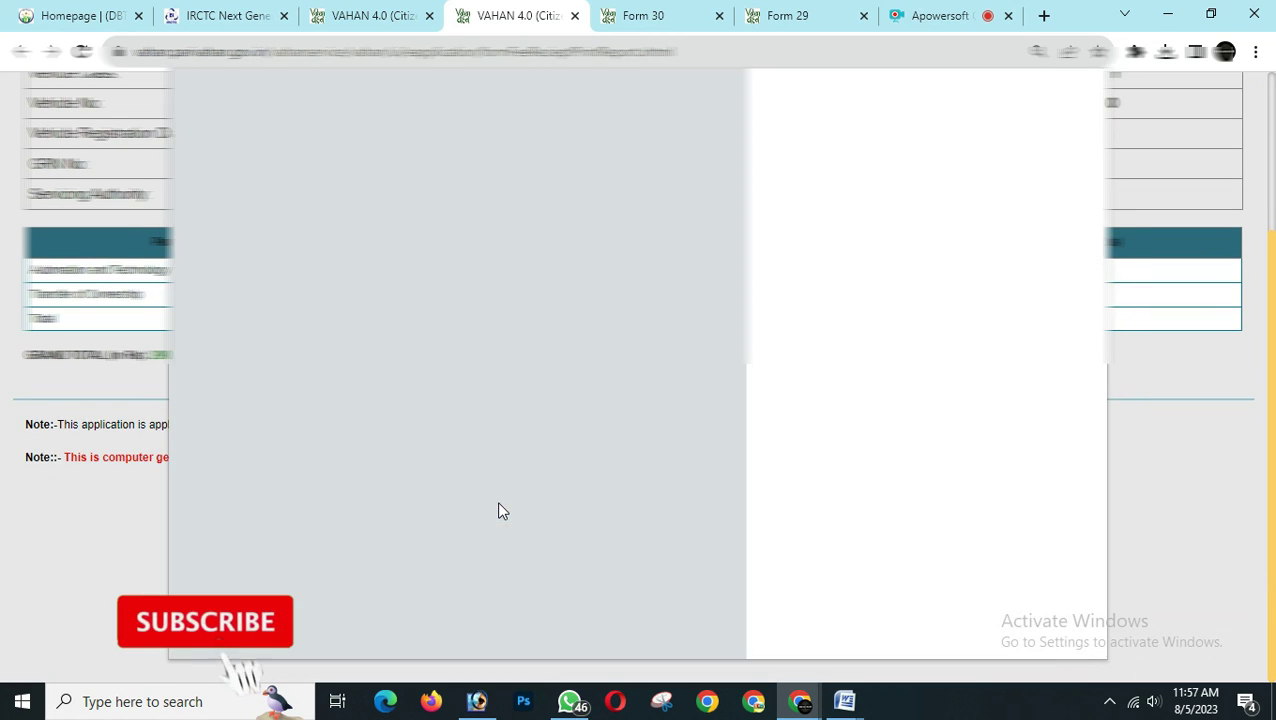
click(979, 629)
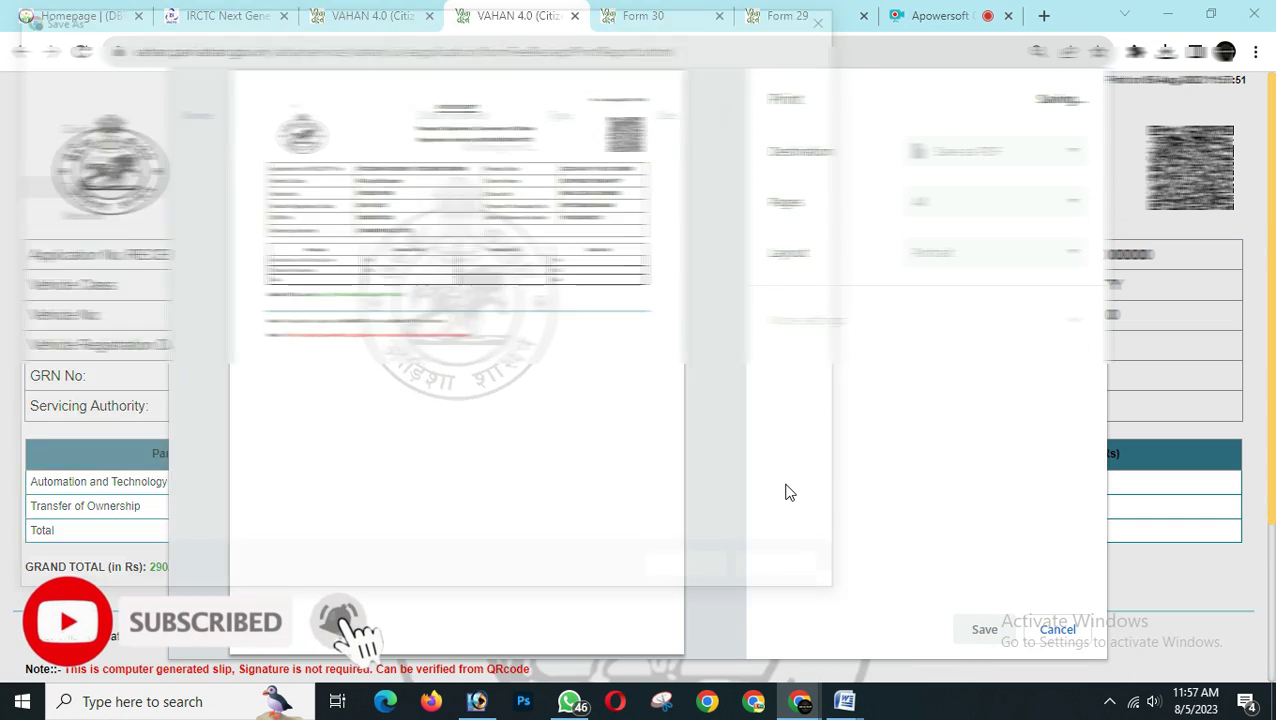
click(697, 574)
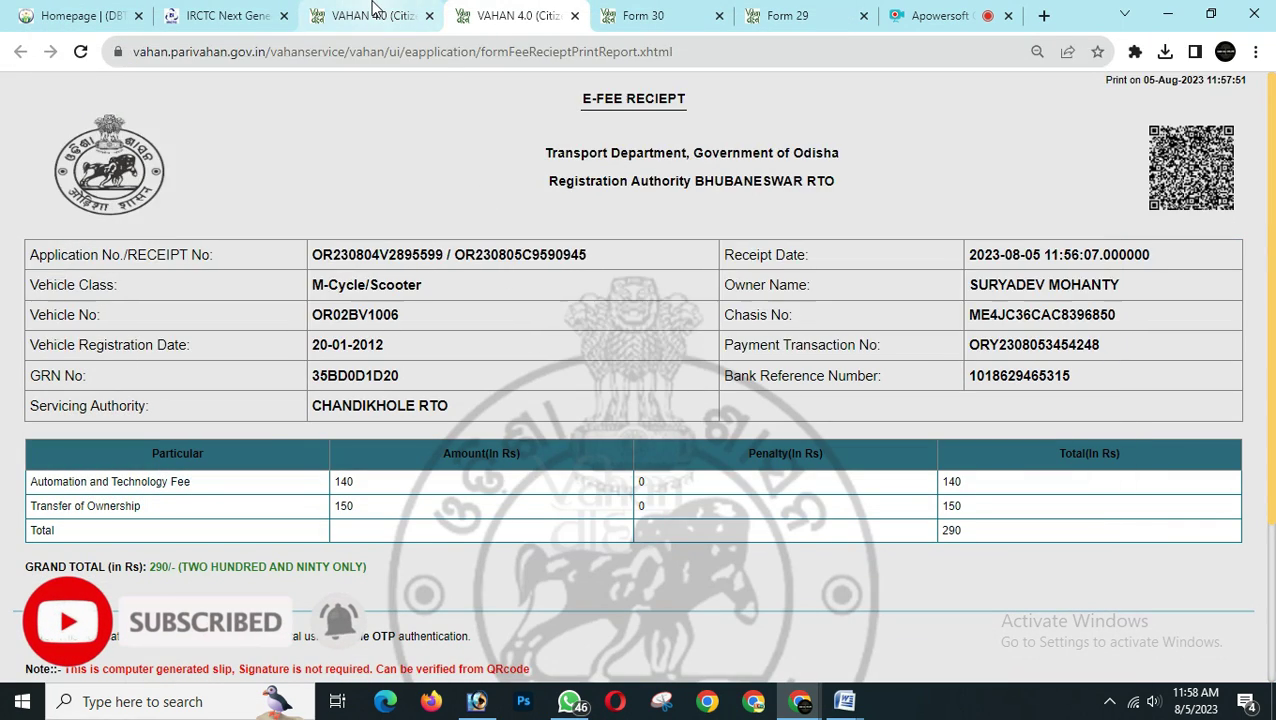
click(372, 15)
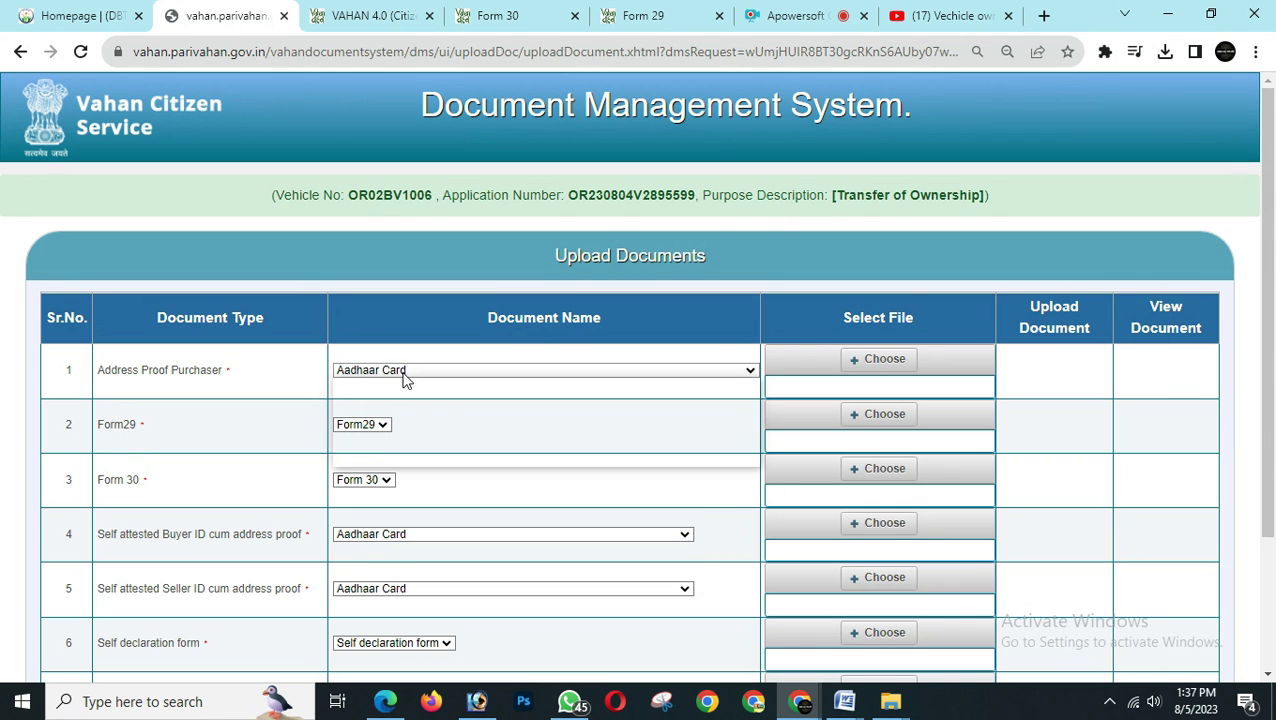
Upload the Aadhaar card PDF as the purchaser's address proof, agreeing to the declaration
click(490, 372)
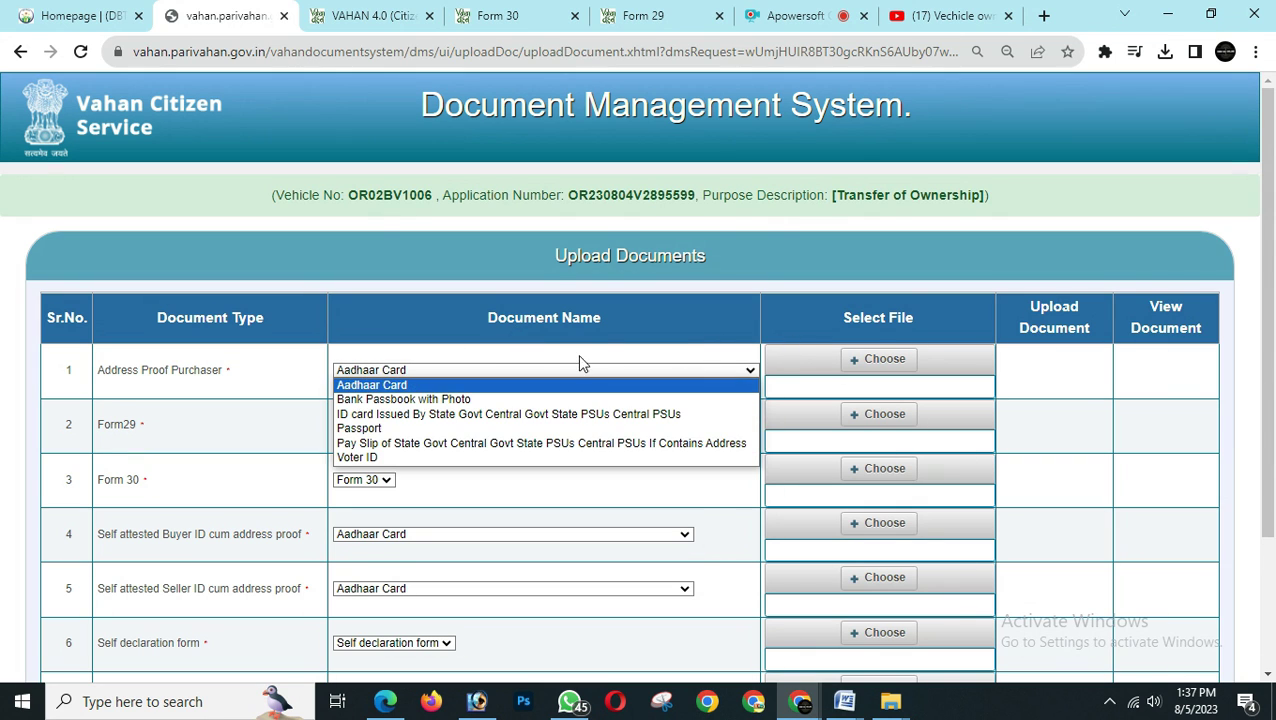
click(575, 368)
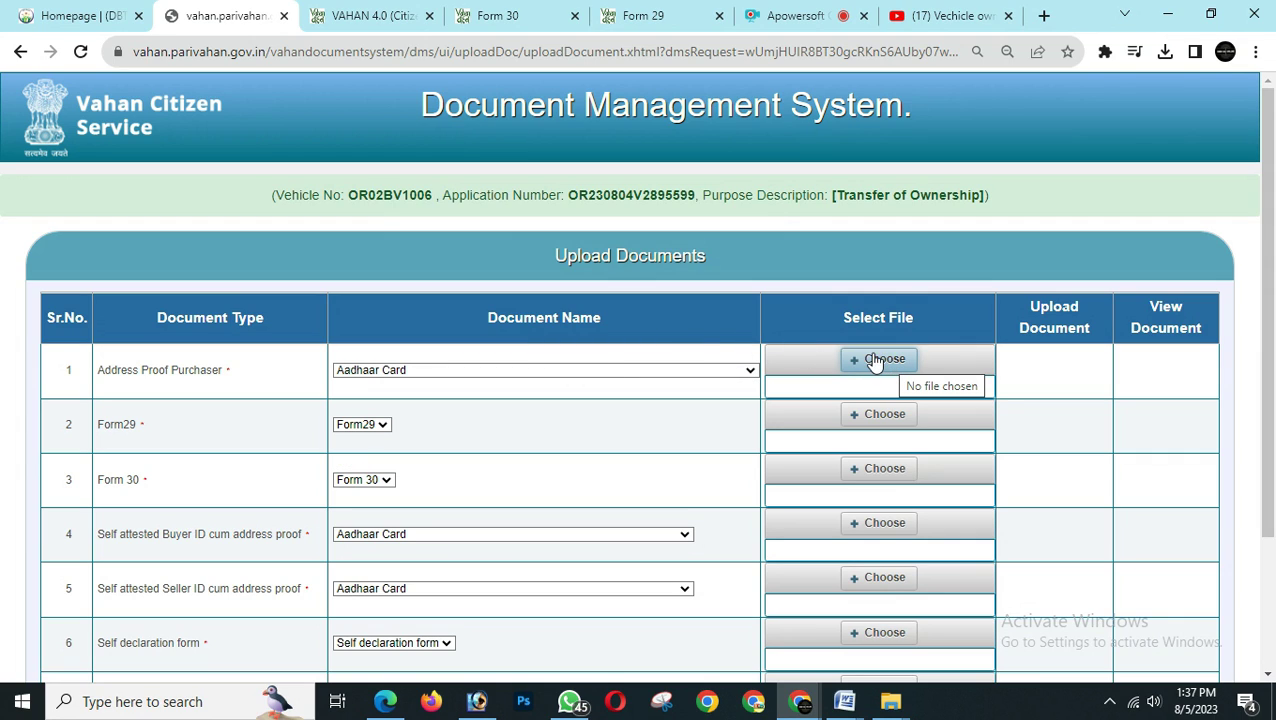
scroll(830, 450, down, 3)
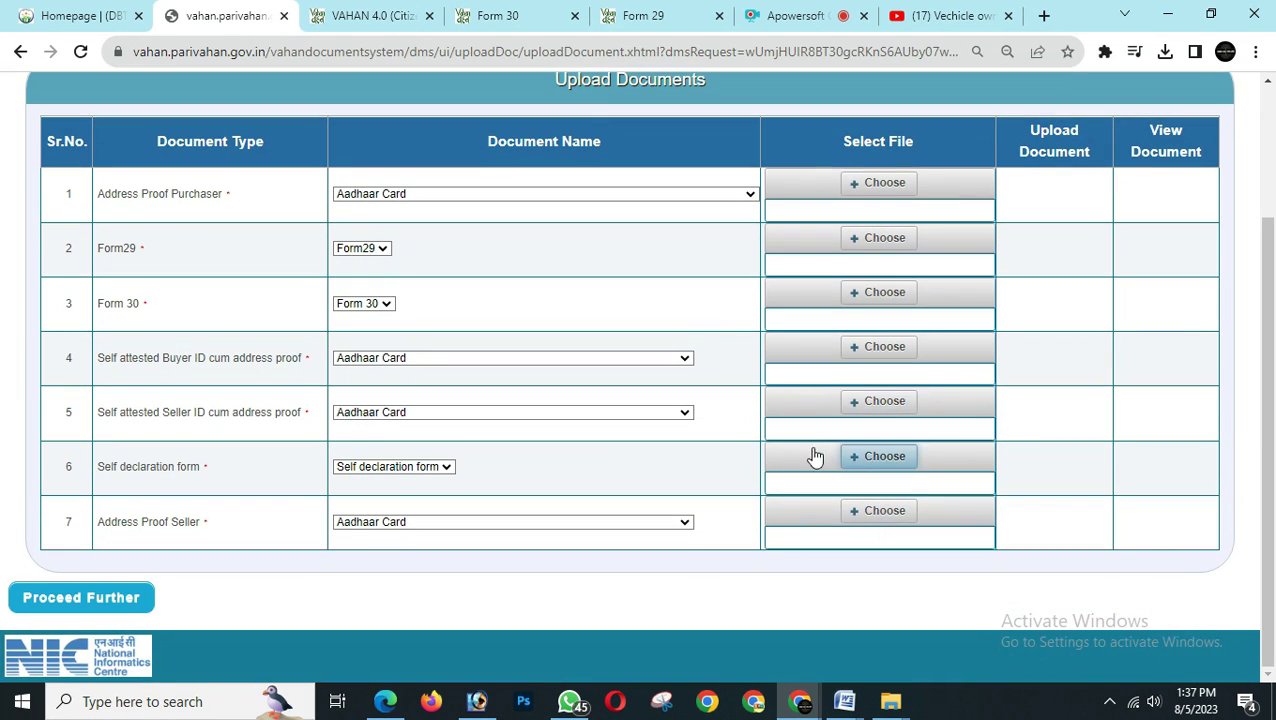
scroll(800, 476, up, 3)
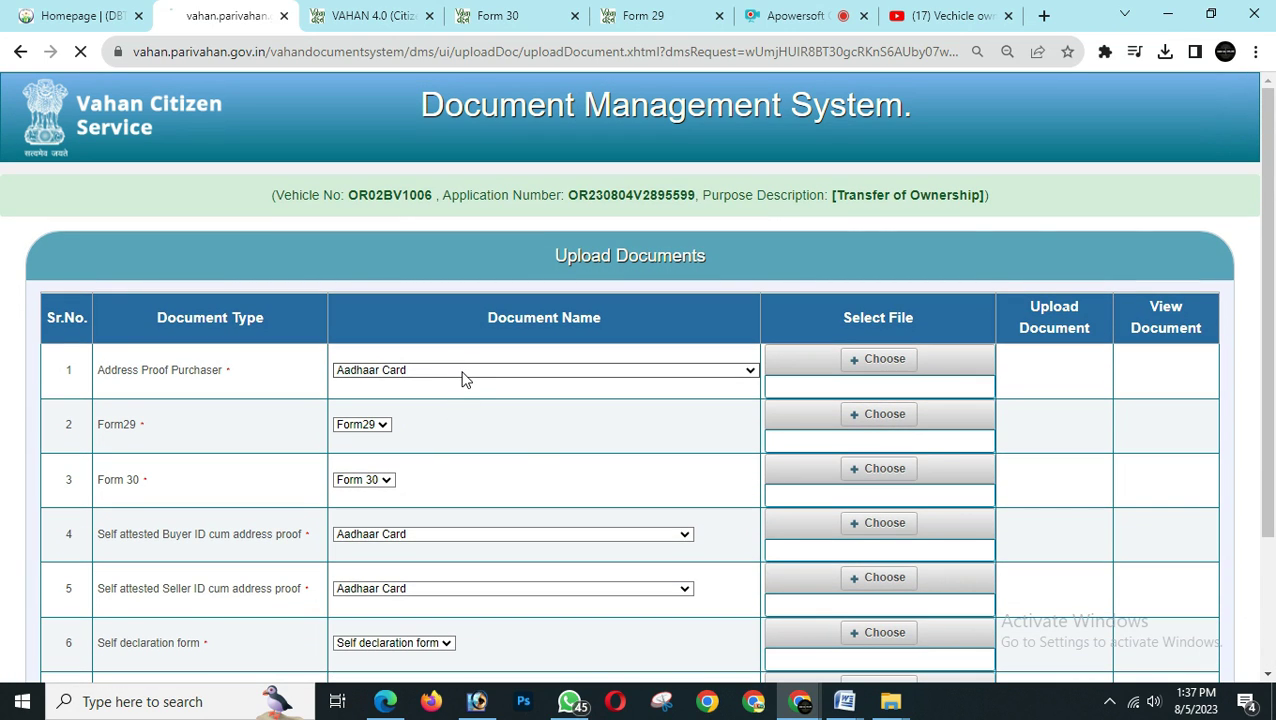
scroll(555, 360, down, 1)
scroll(555, 360, down, 1)
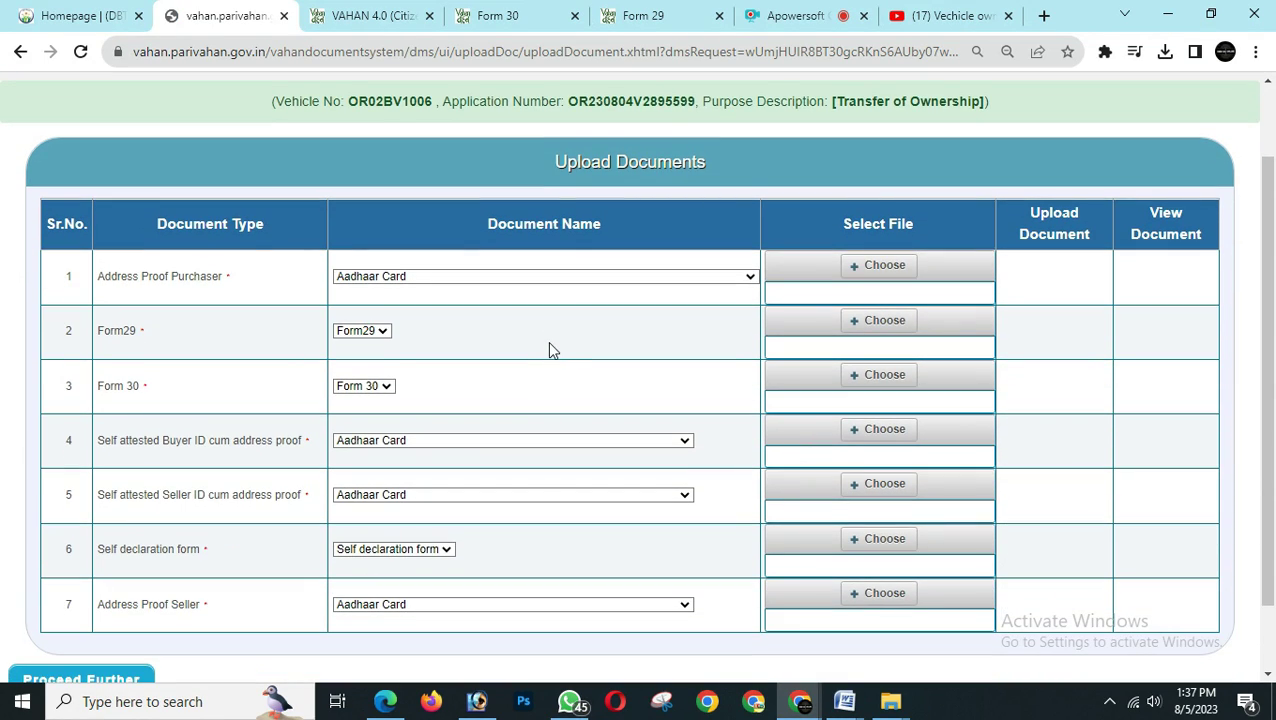
click(878, 265)
double_click(347, 177)
double_click(322, 185)
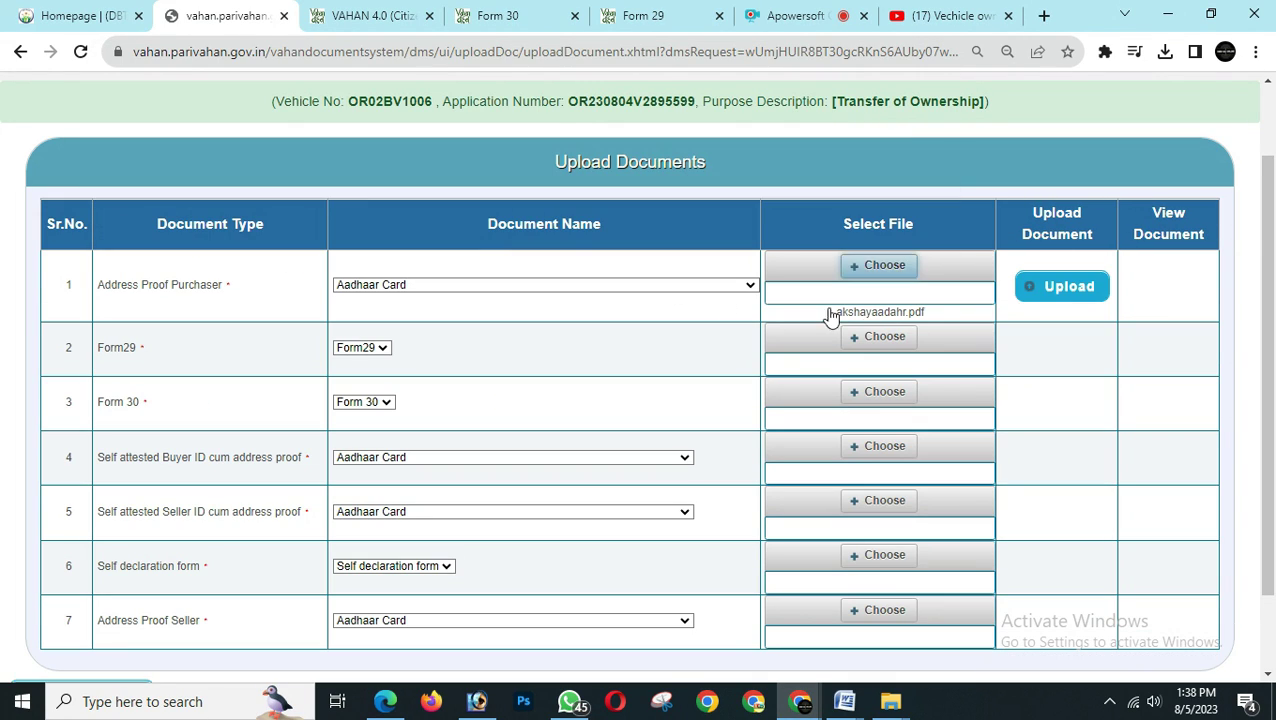
click(1060, 289)
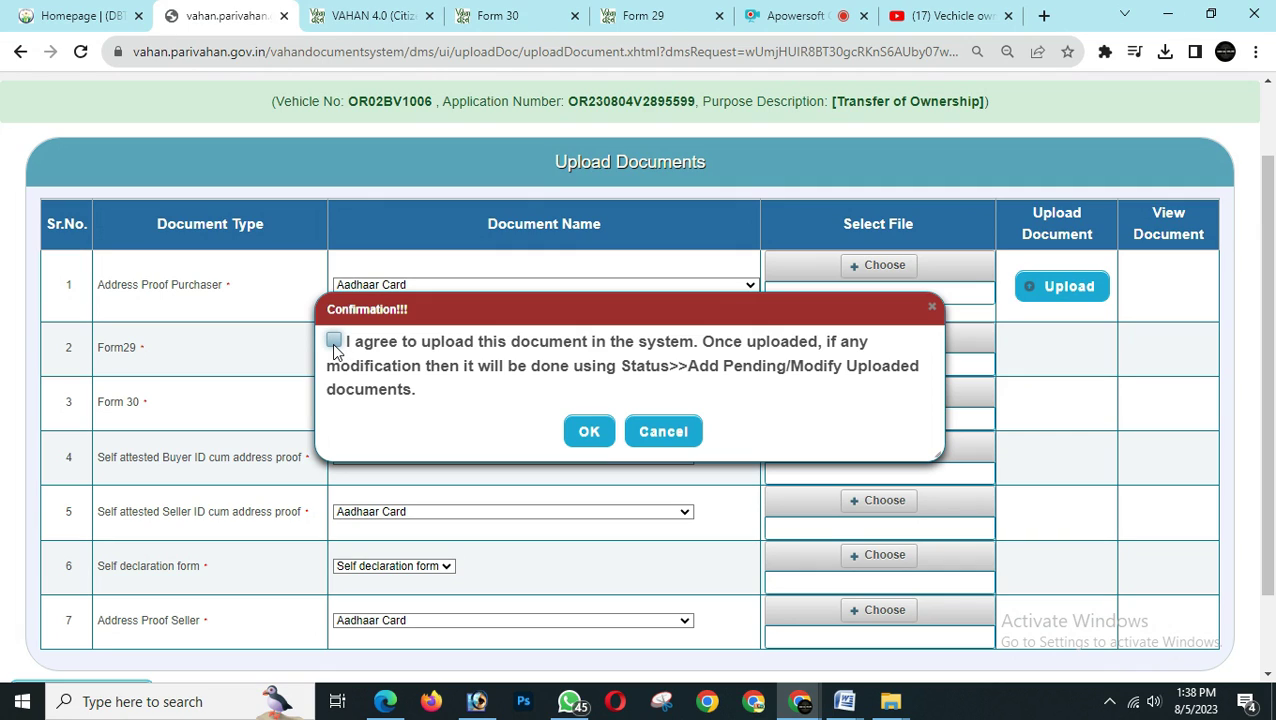
click(334, 342)
click(587, 432)
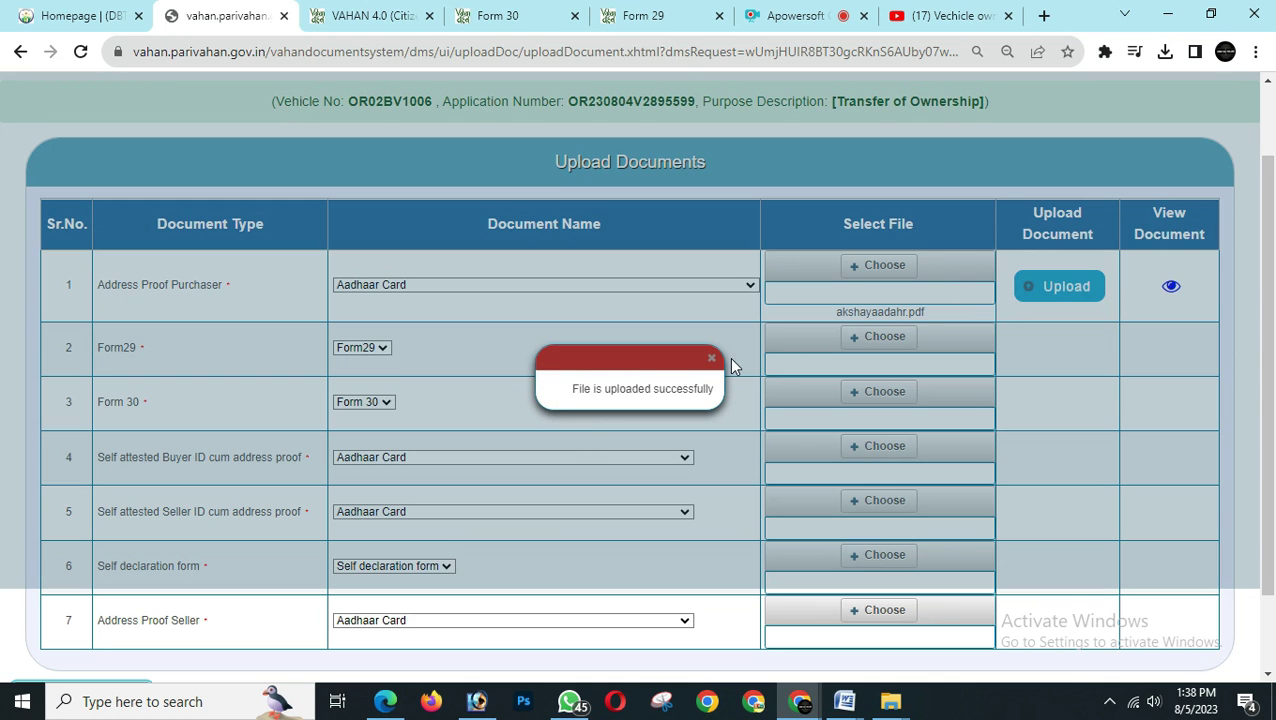
click(711, 357)
Upload form29.pdf in the Form 29 row
click(911, 338)
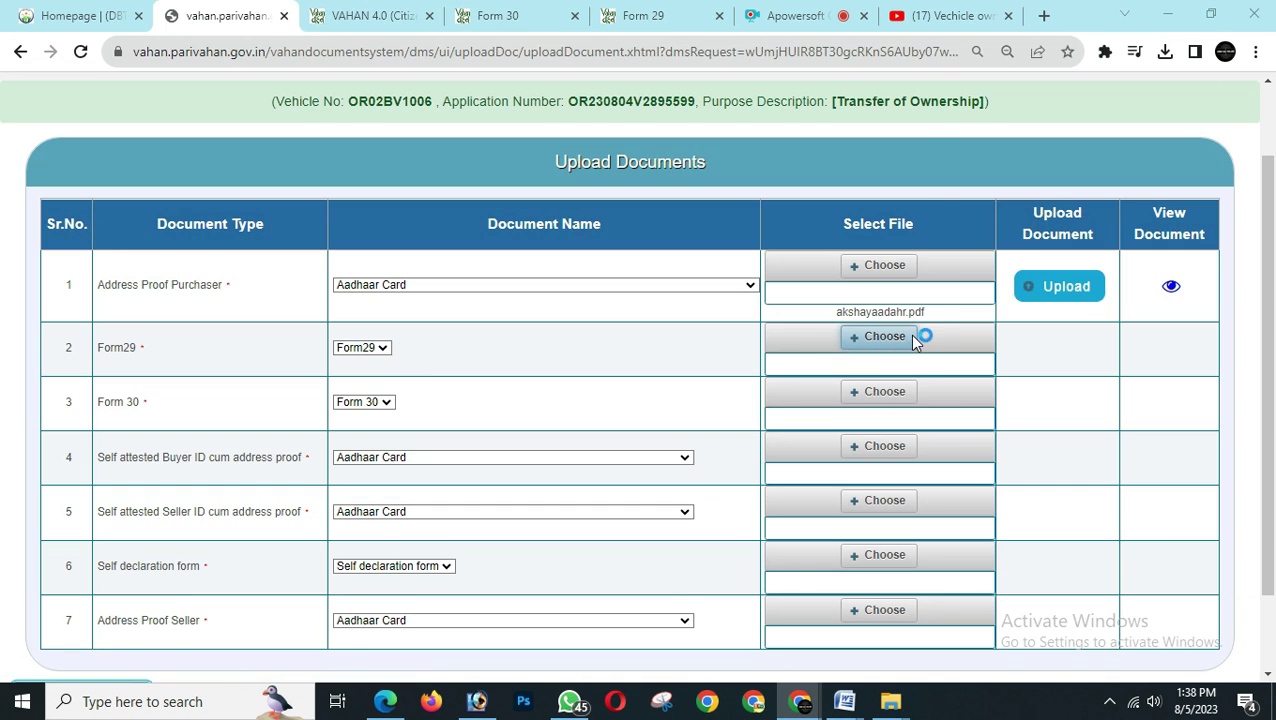
double_click(353, 228)
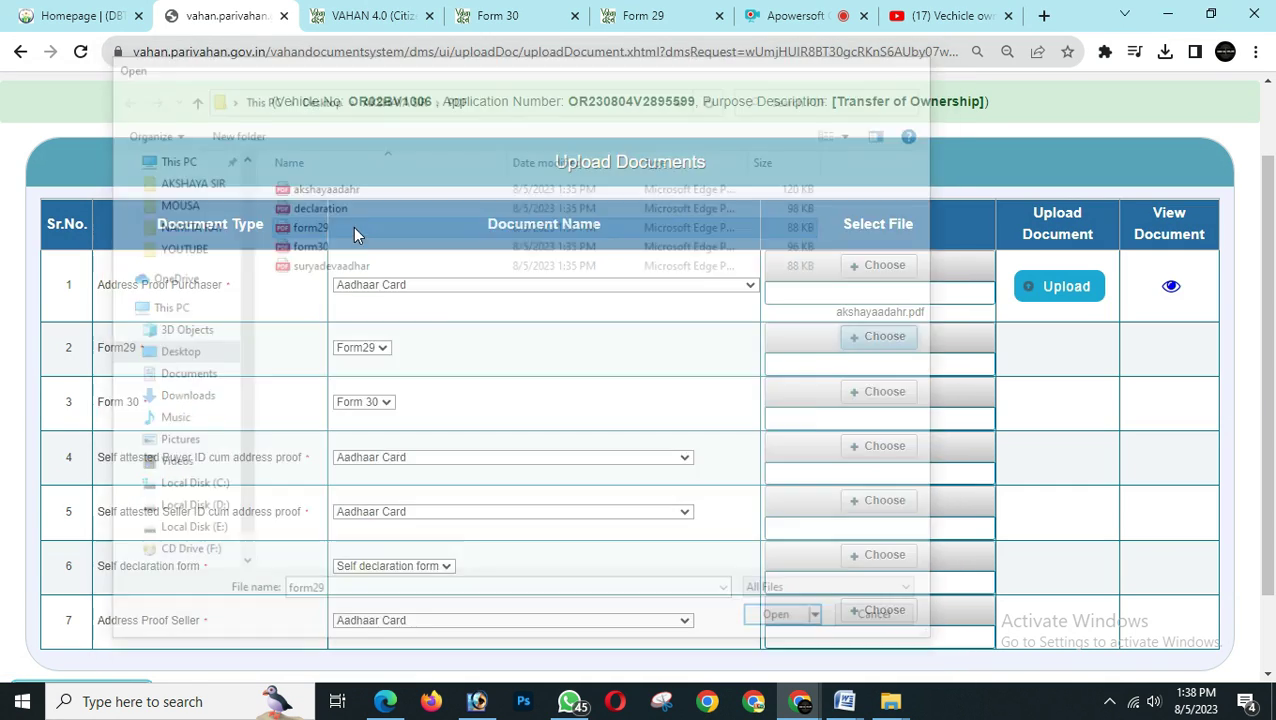
click(1065, 358)
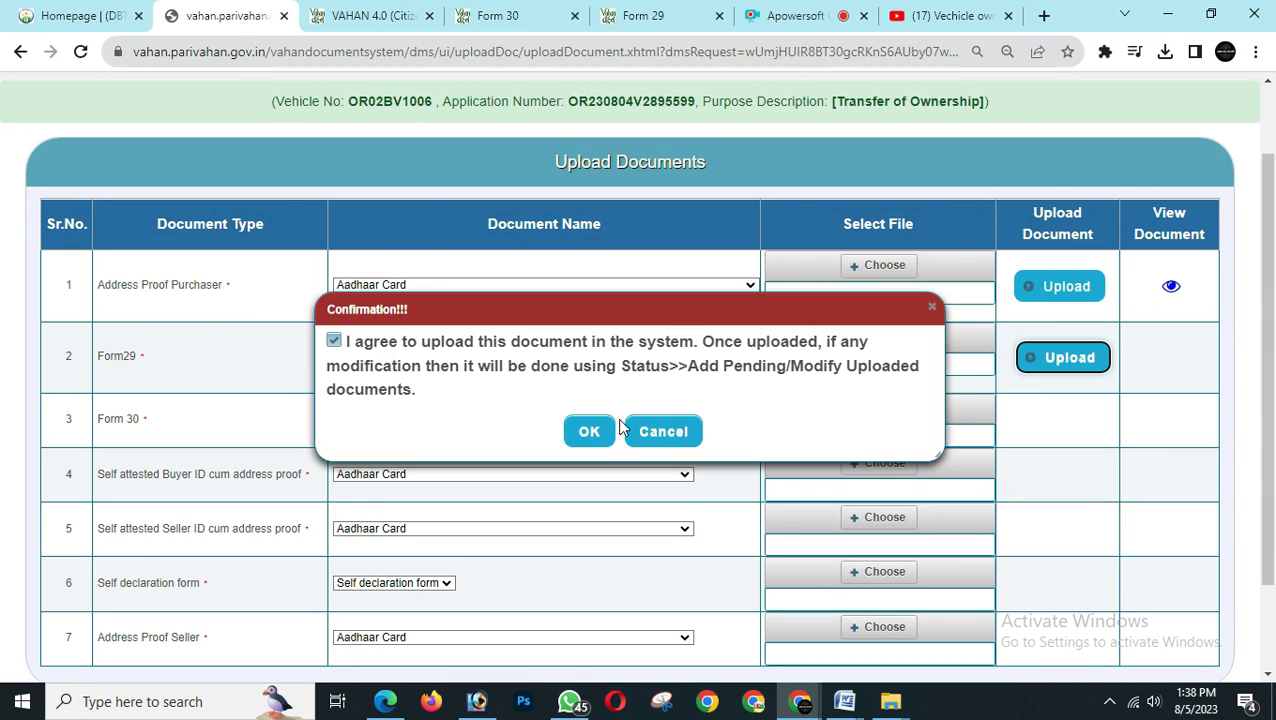
click(590, 431)
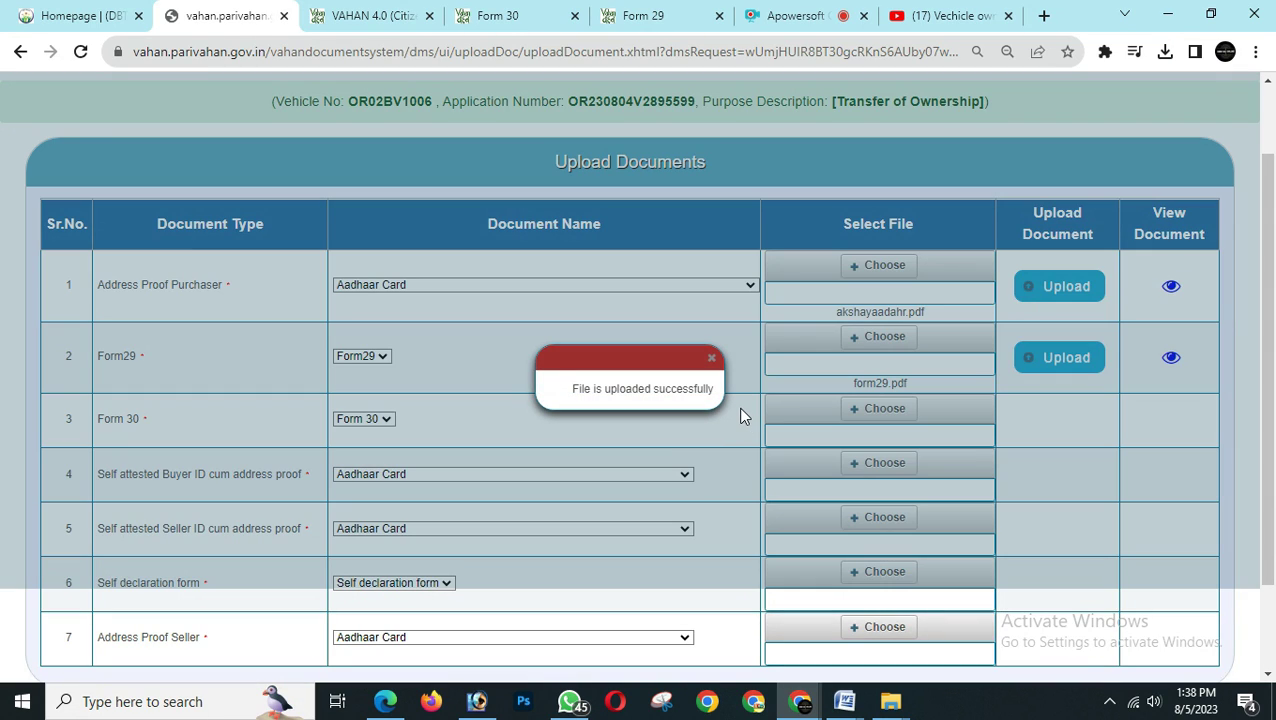
click(711, 358)
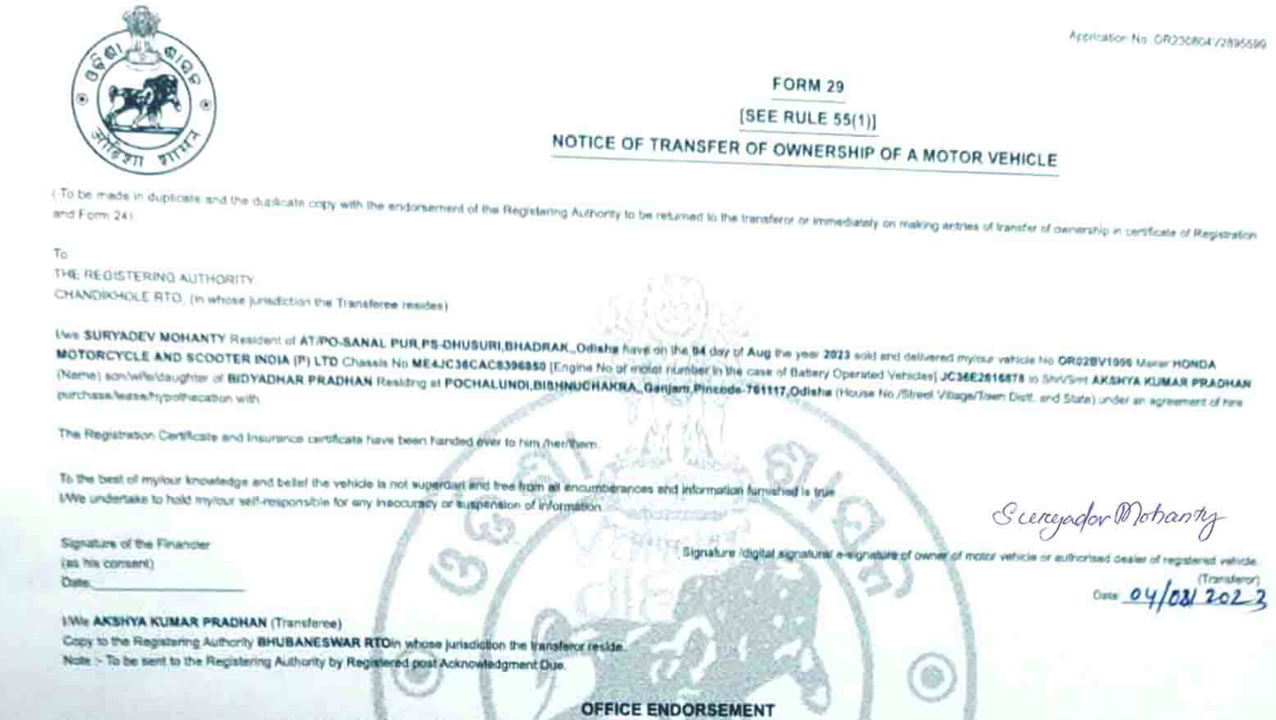